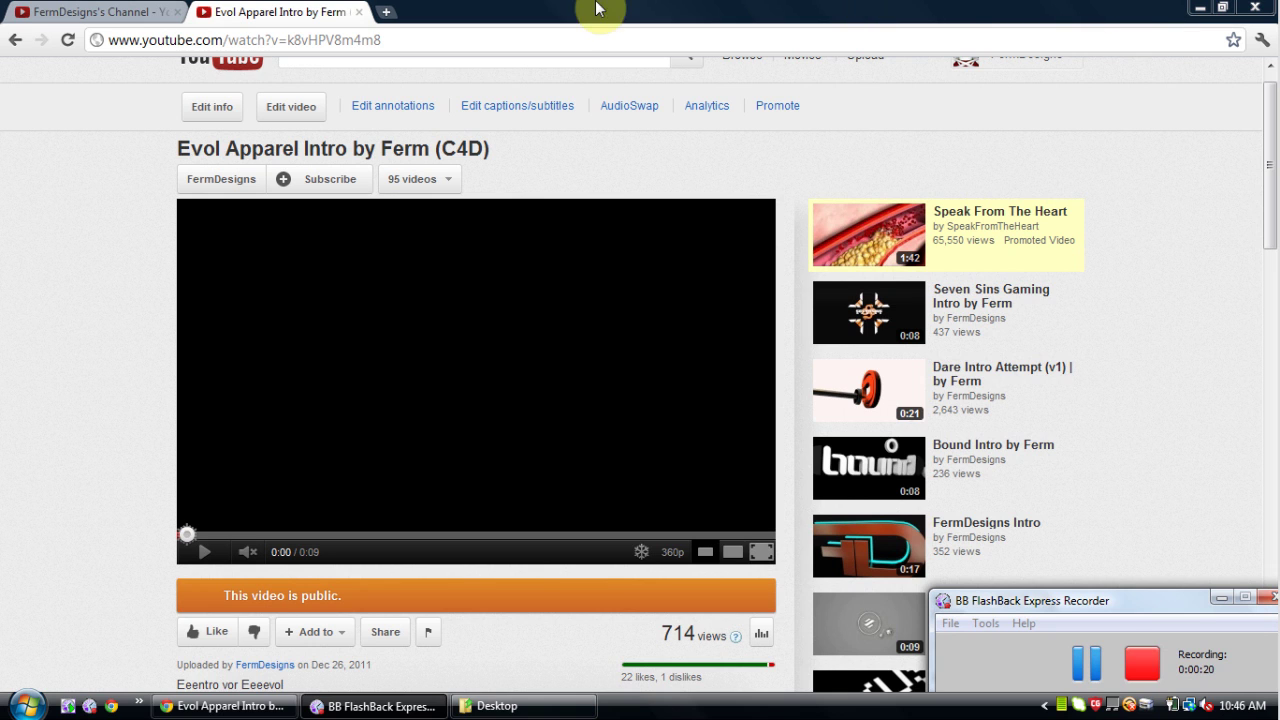
Browse the FermDesigns channel page, then the KineticIngenuity channel's playlists and channel links
{"action": "left_click", "coordinate": [75, 12]}
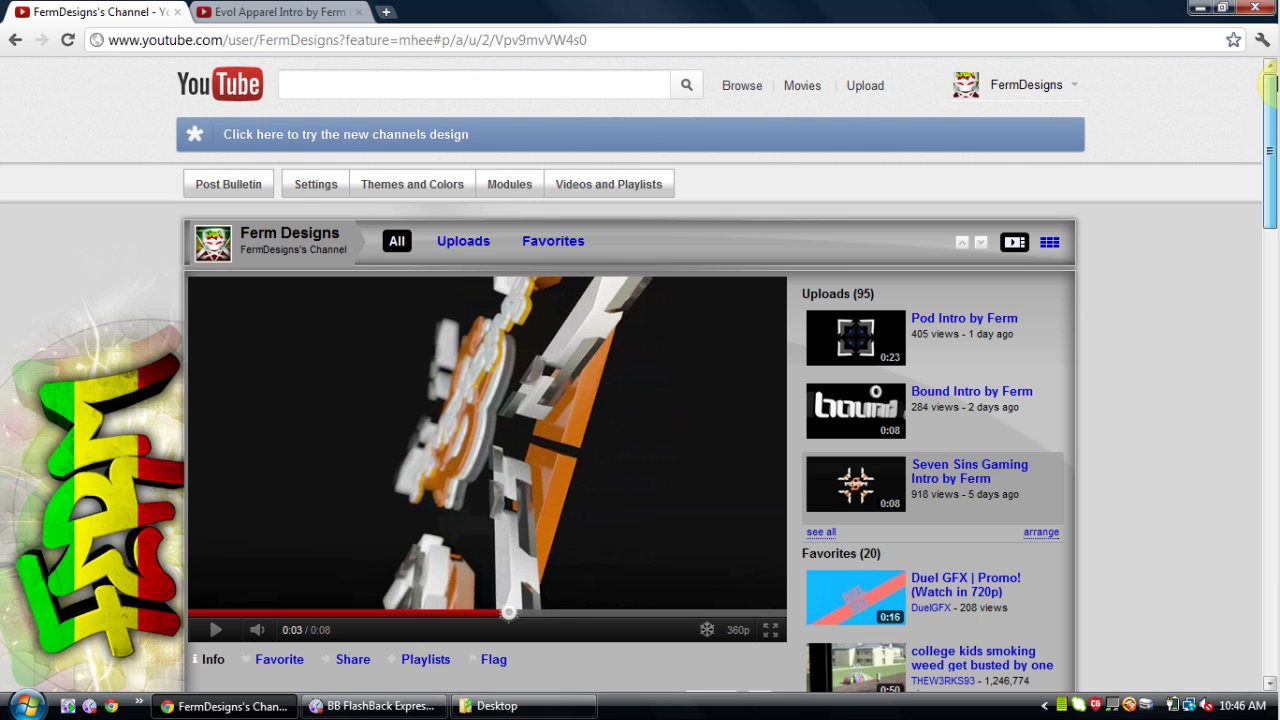
{"action": "left_click_drag", "start_coordinate": [1275, 85], "coordinate": [1274, 221]}
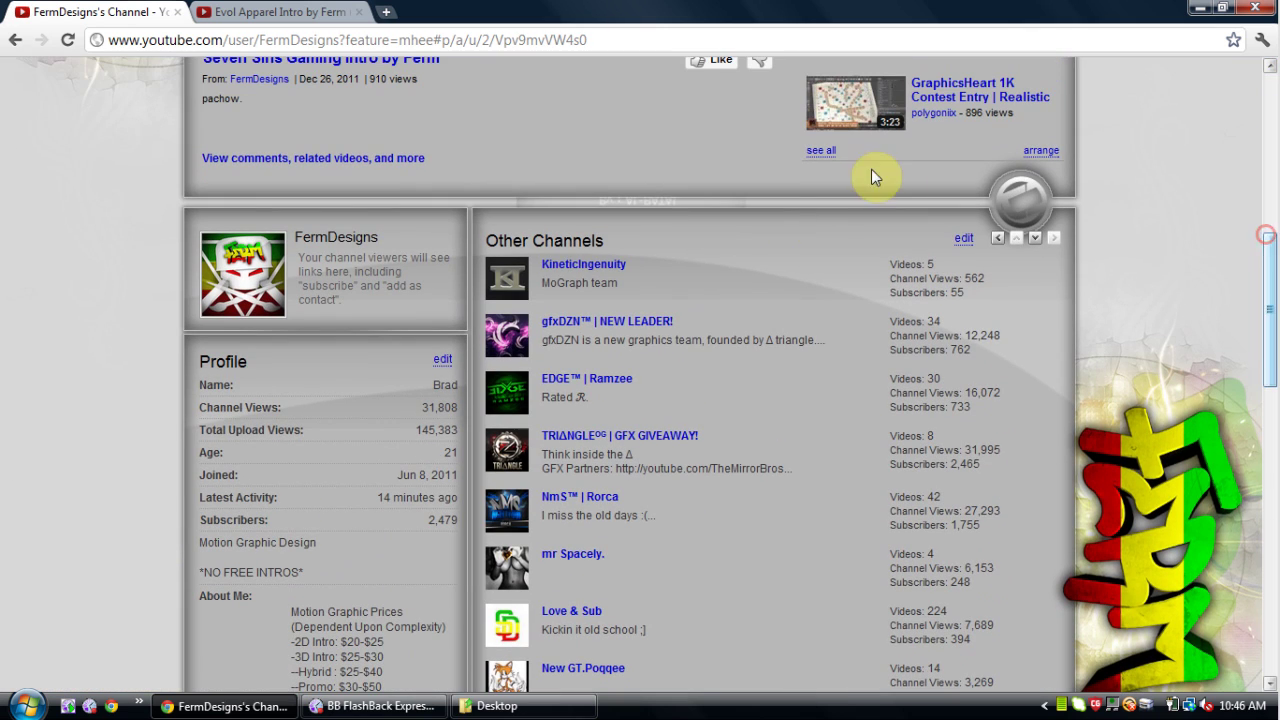
{"action": "left_click", "coordinate": [552, 263]}
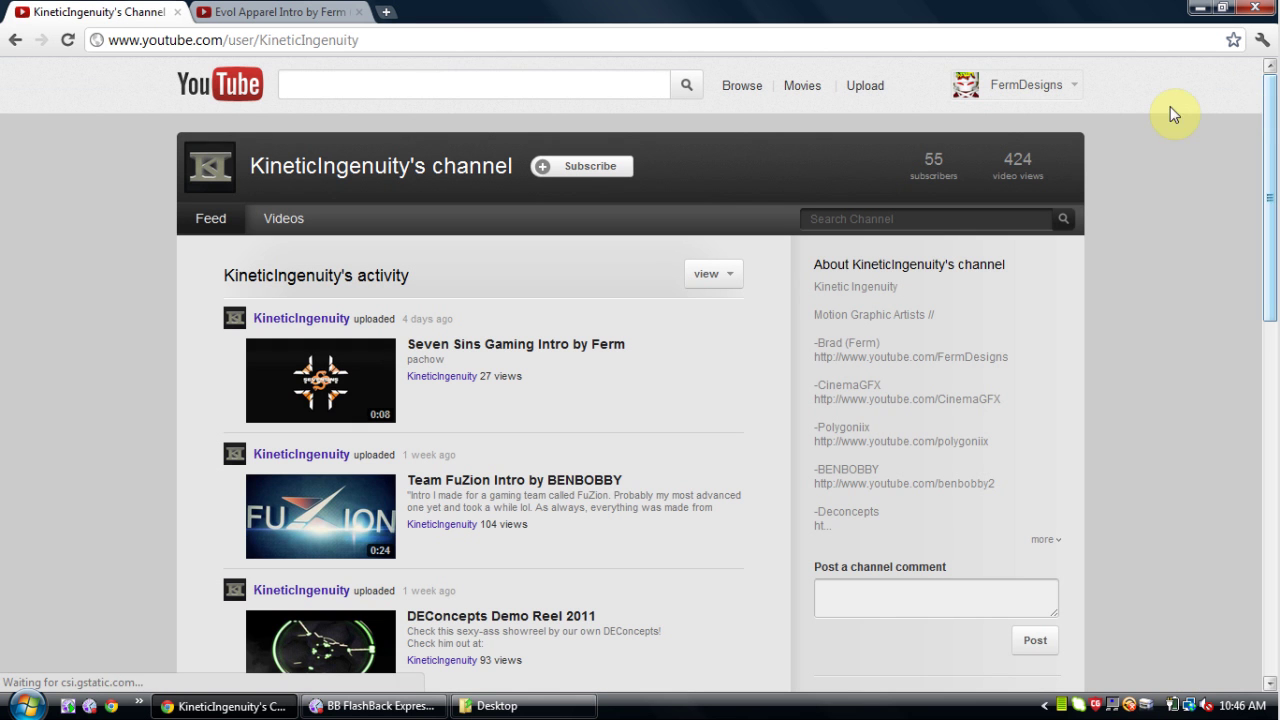
{"action": "left_click_drag", "start_coordinate": [1275, 122], "coordinate": [1268, 62]}
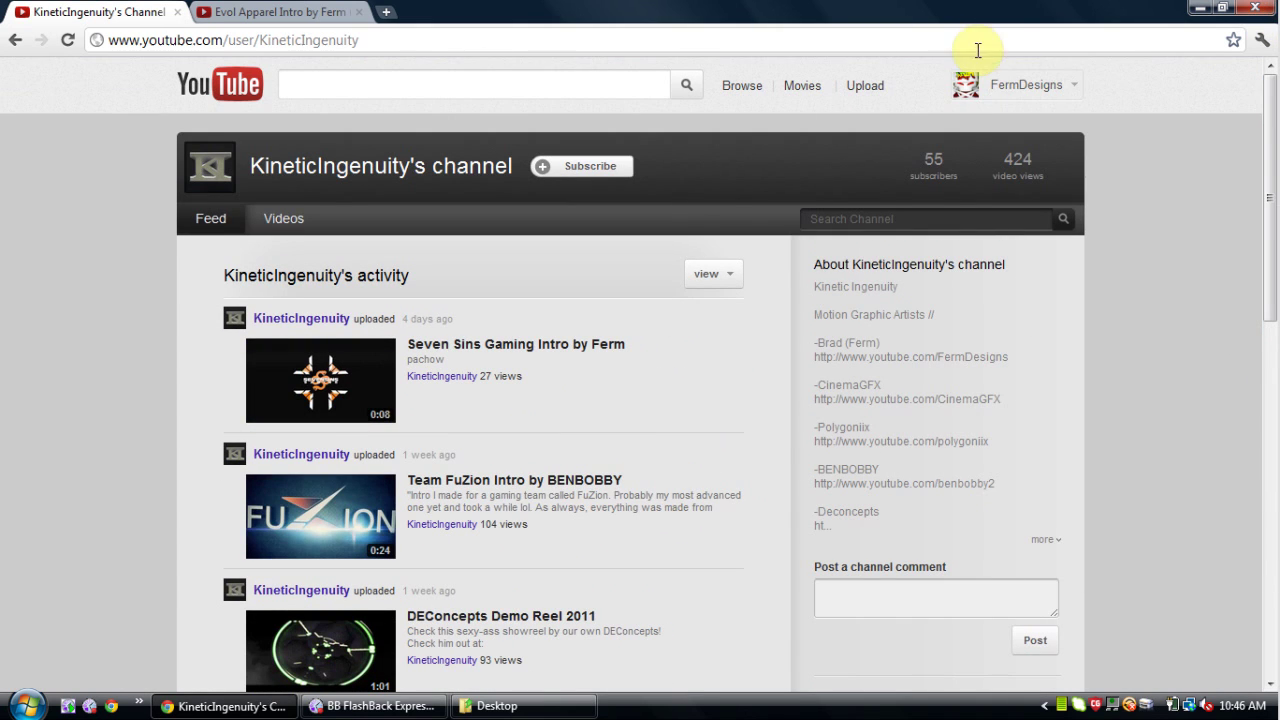
{"action": "left_click", "coordinate": [1000, 85]}
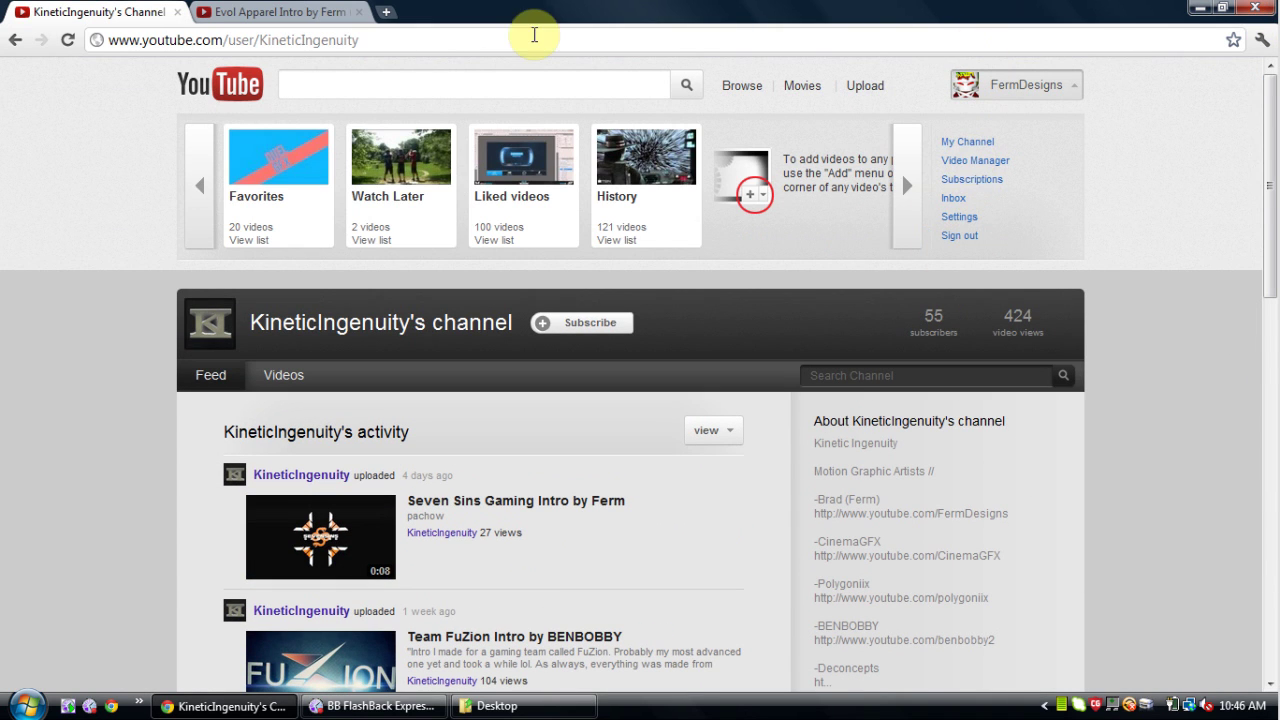
Return to the Evol Apparel Intro video and pause it at 0:05 on the finished logo
{"action": "left_click", "coordinate": [305, 12]}
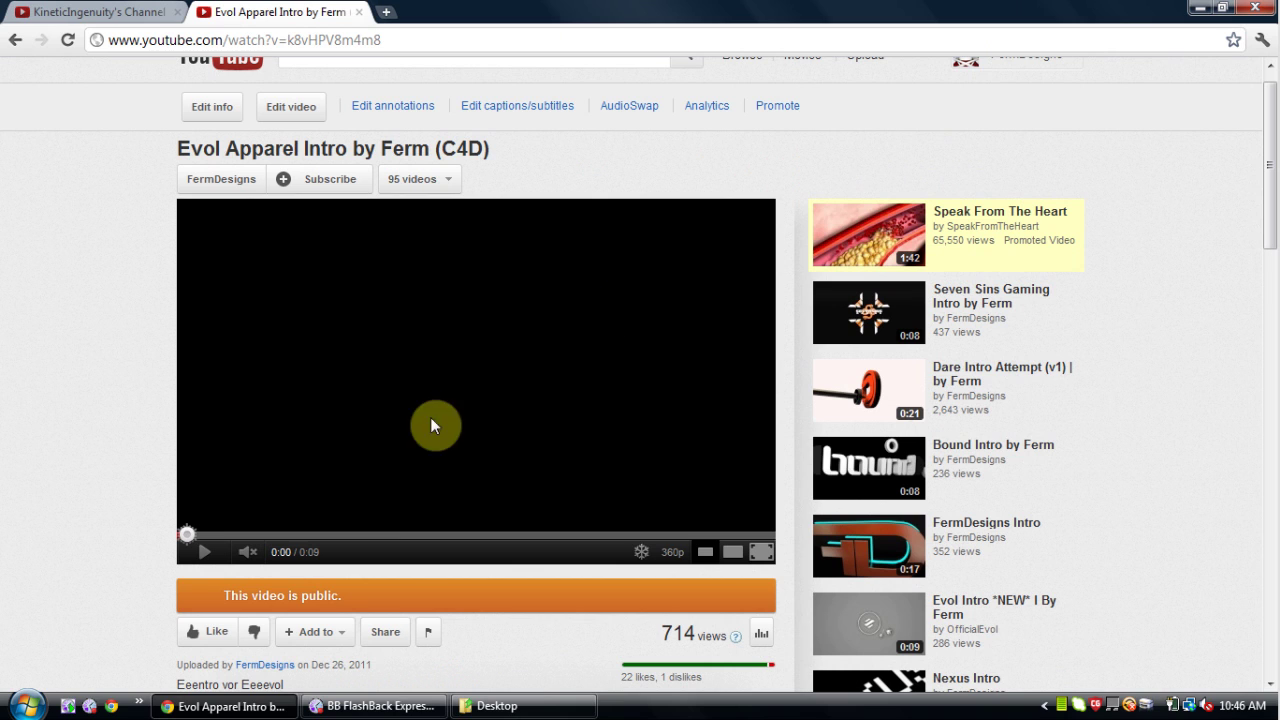
{"action": "left_click", "coordinate": [374, 443]}
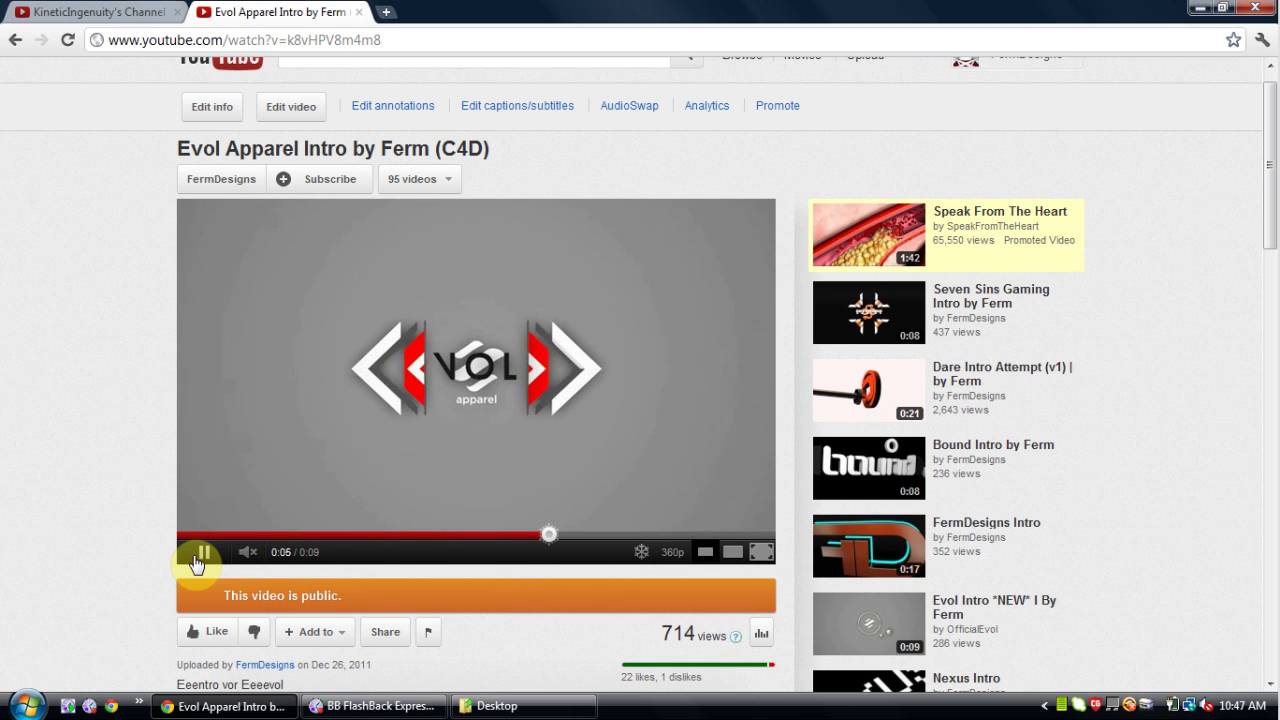
{"action": "left_click", "coordinate": [197, 556]}
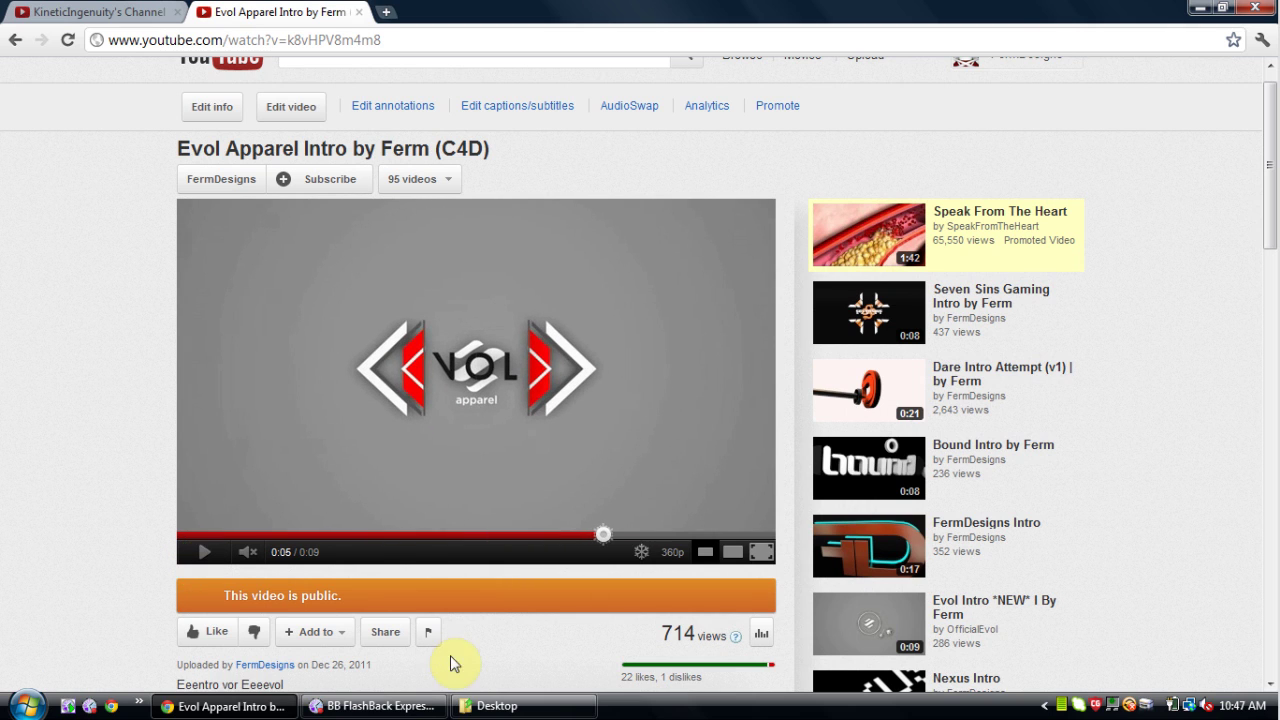
Launch CINEMA 4D 64 Bit from the CINEMA 4D R12 Start-menu folder and bring it forward
{"action": "left_click", "coordinate": [27, 706]}
{"action": "type", "text": "cinema"}
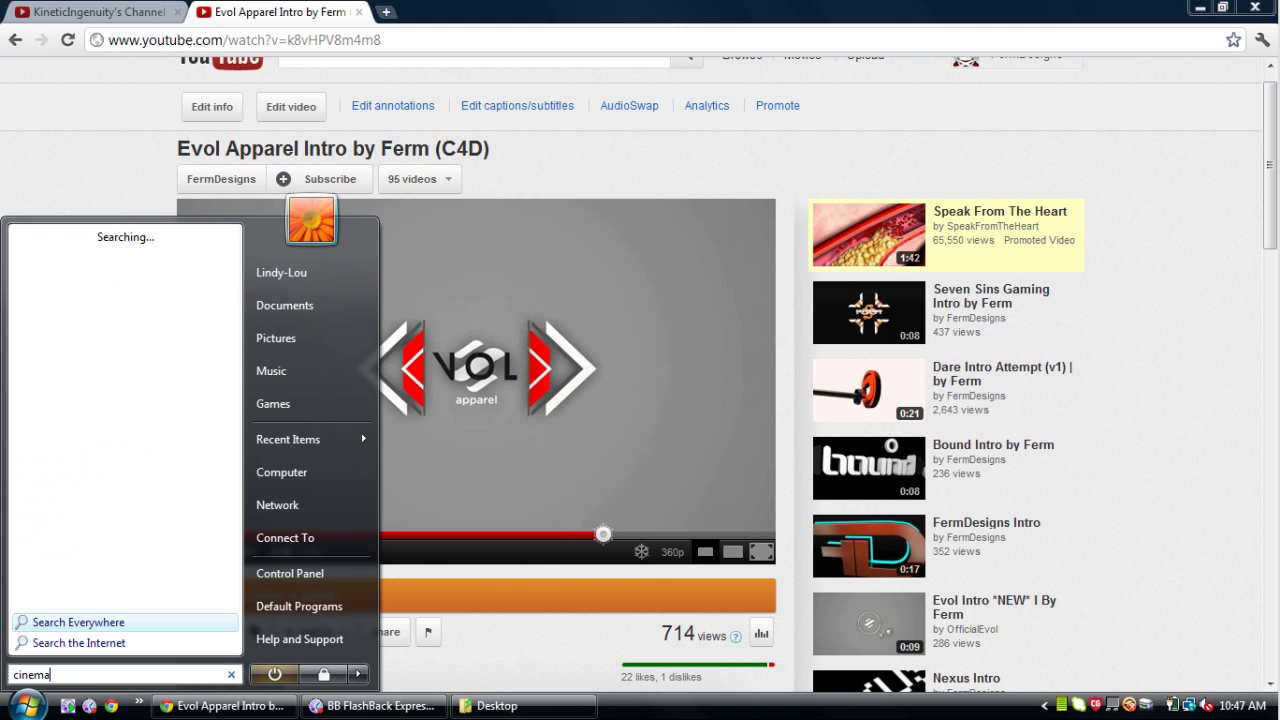
{"action": "left_click", "coordinate": [100, 313]}
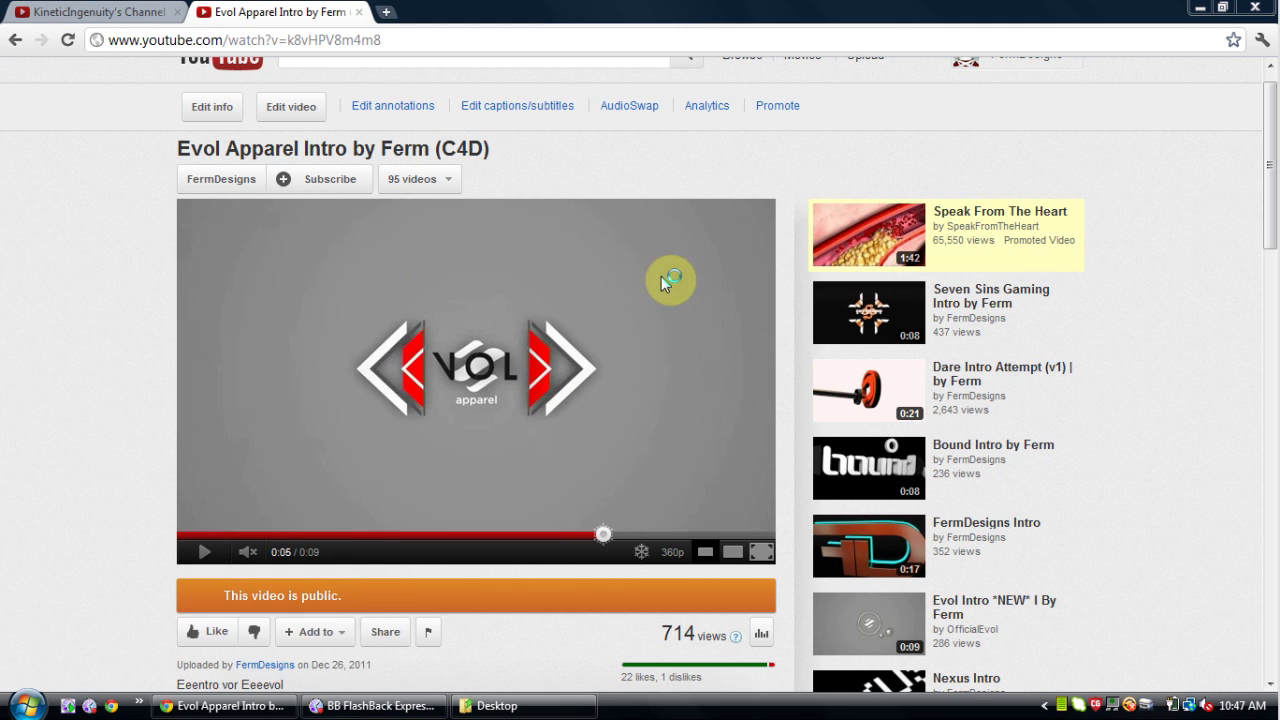
{"action": "left_click", "coordinate": [515, 452]}
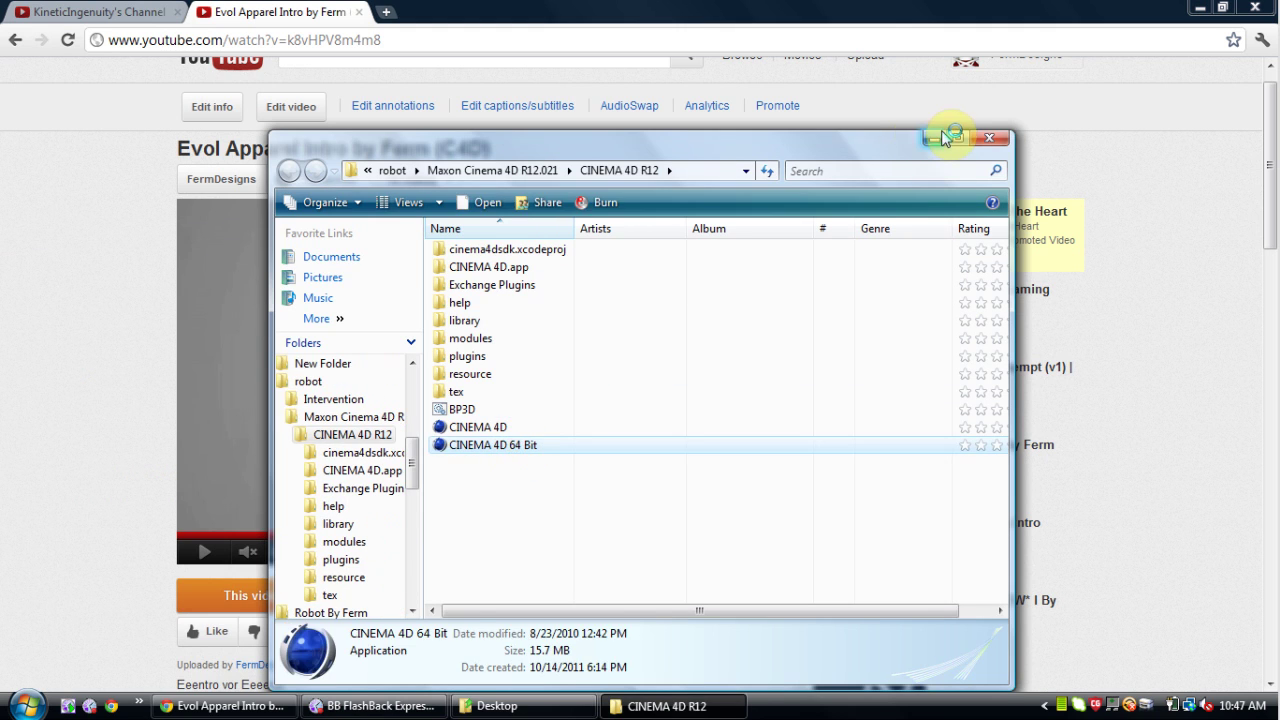
{"action": "left_click", "coordinate": [934, 138]}
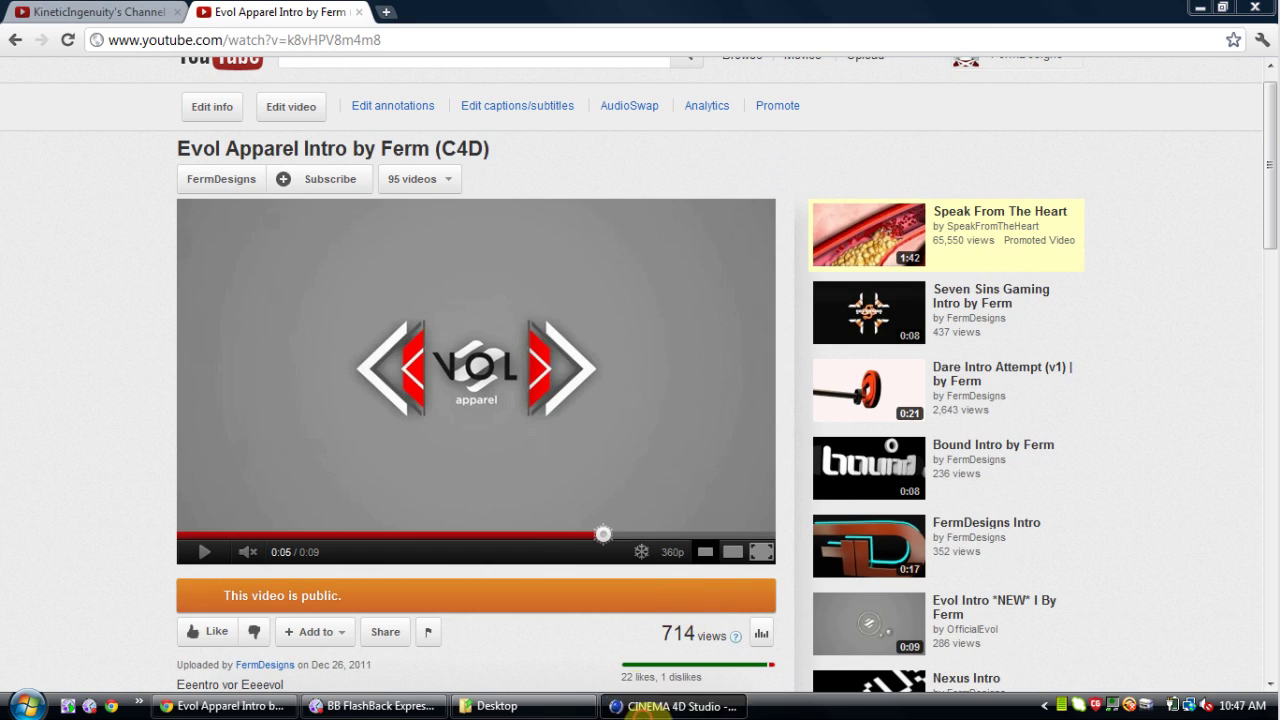
{"action": "left_click", "coordinate": [638, 706]}
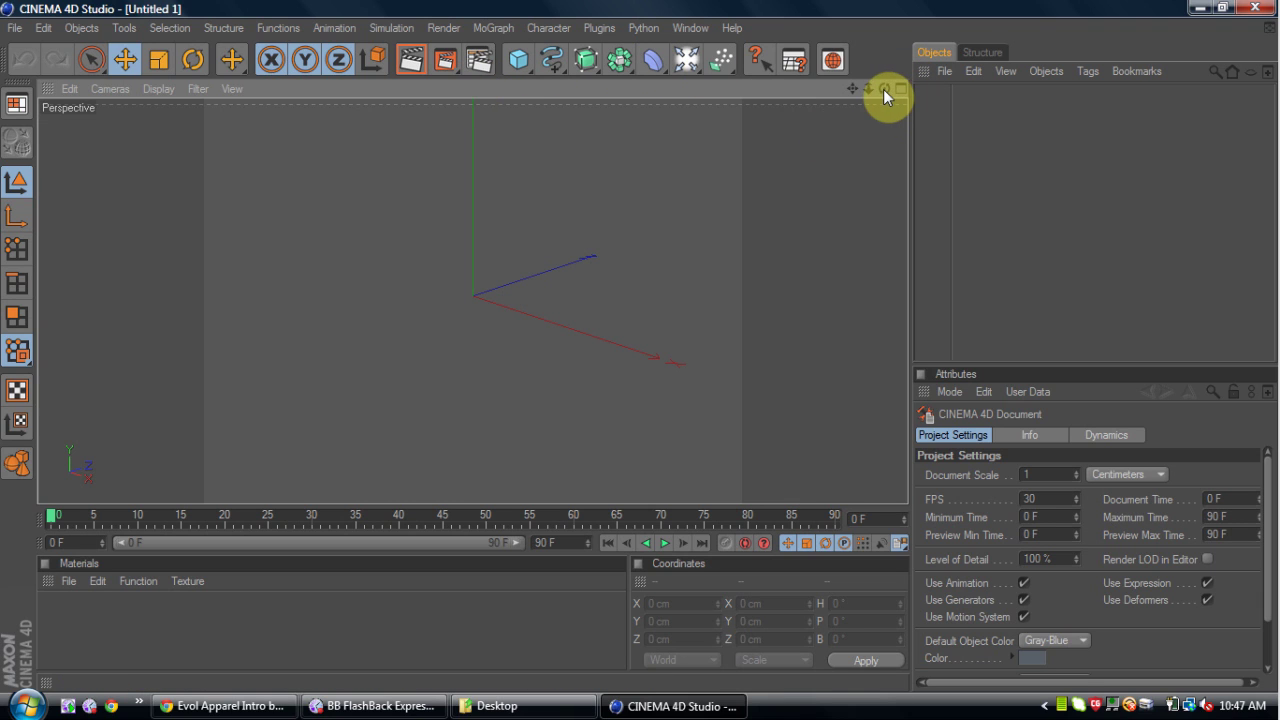
{"action": "left_click_drag", "start_coordinate": [884, 89], "coordinate": [639, 346]}
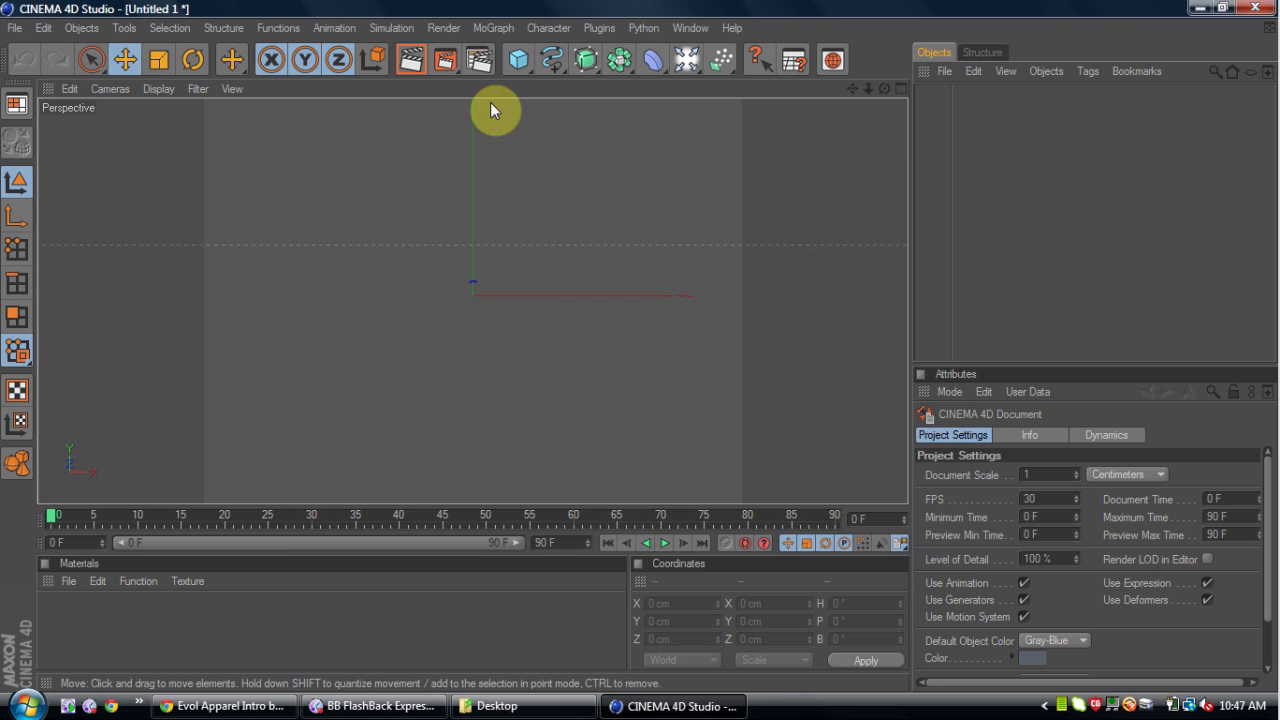
{"action": "left_click", "coordinate": [606, 556]}
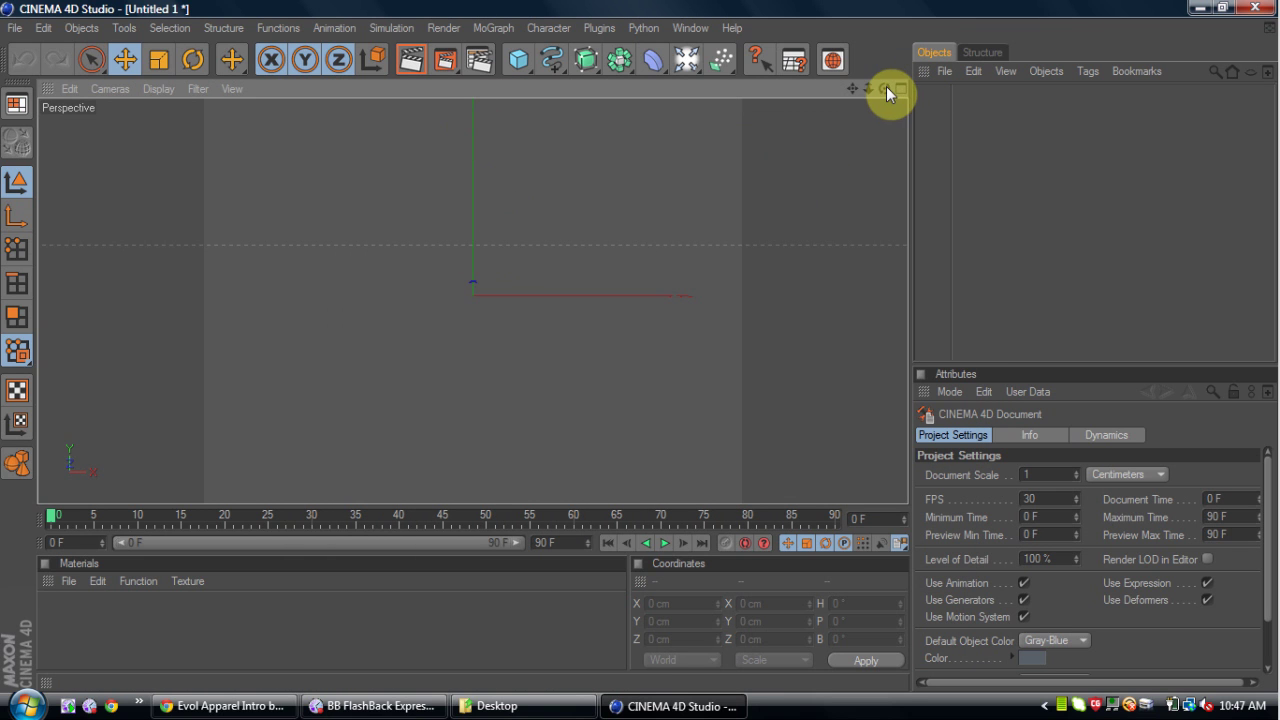
{"action": "left_click_drag", "start_coordinate": [884, 88], "coordinate": [884, 88]}
{"action": "left_click_drag", "start_coordinate": [884, 88], "coordinate": [886, 86]}
{"action": "left_click_drag", "start_coordinate": [515, 57], "coordinate": [565, 80]}
{"action": "left_click", "coordinate": [413, 62]}
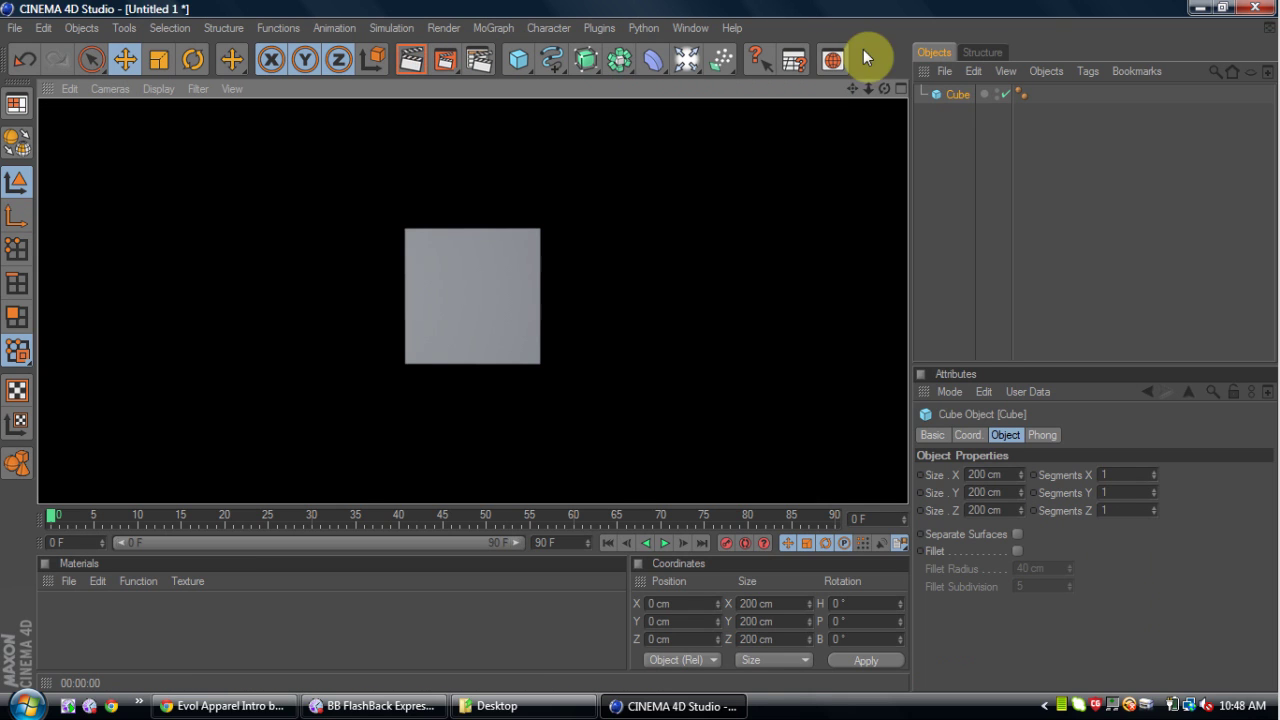
{"action": "left_click", "coordinate": [958, 95]}
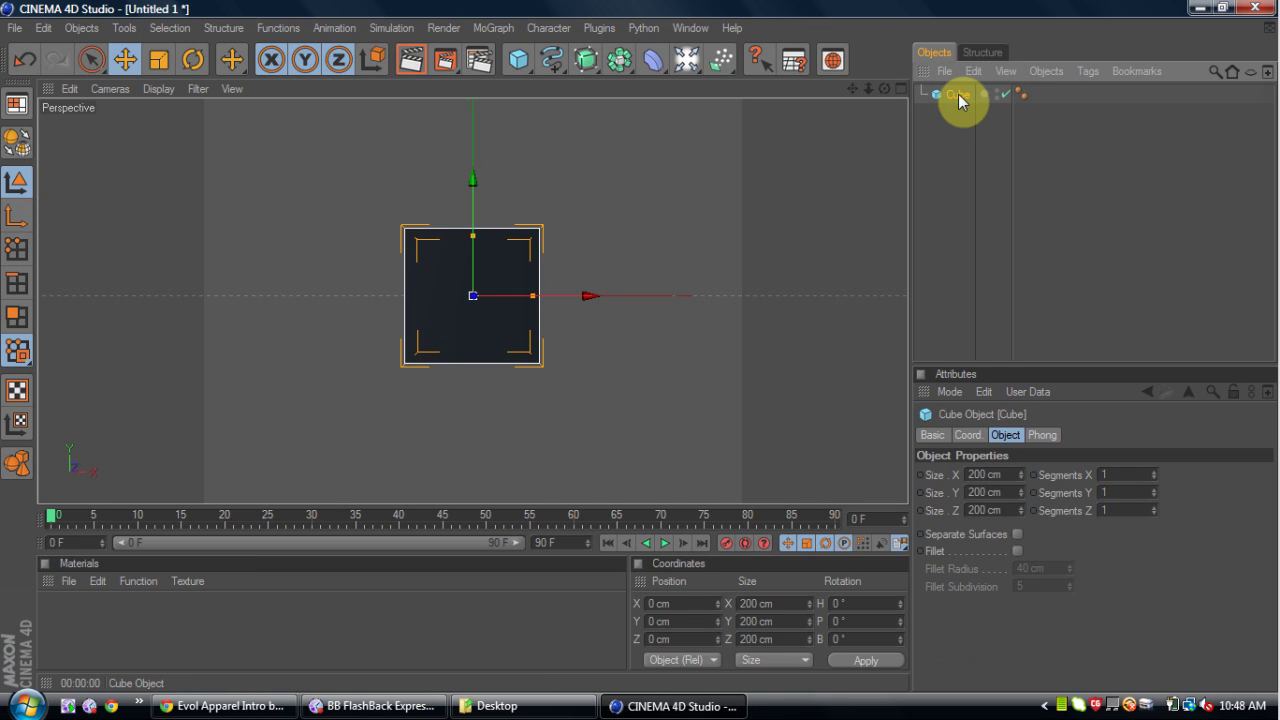
{"action": "key", "text": "Delete"}
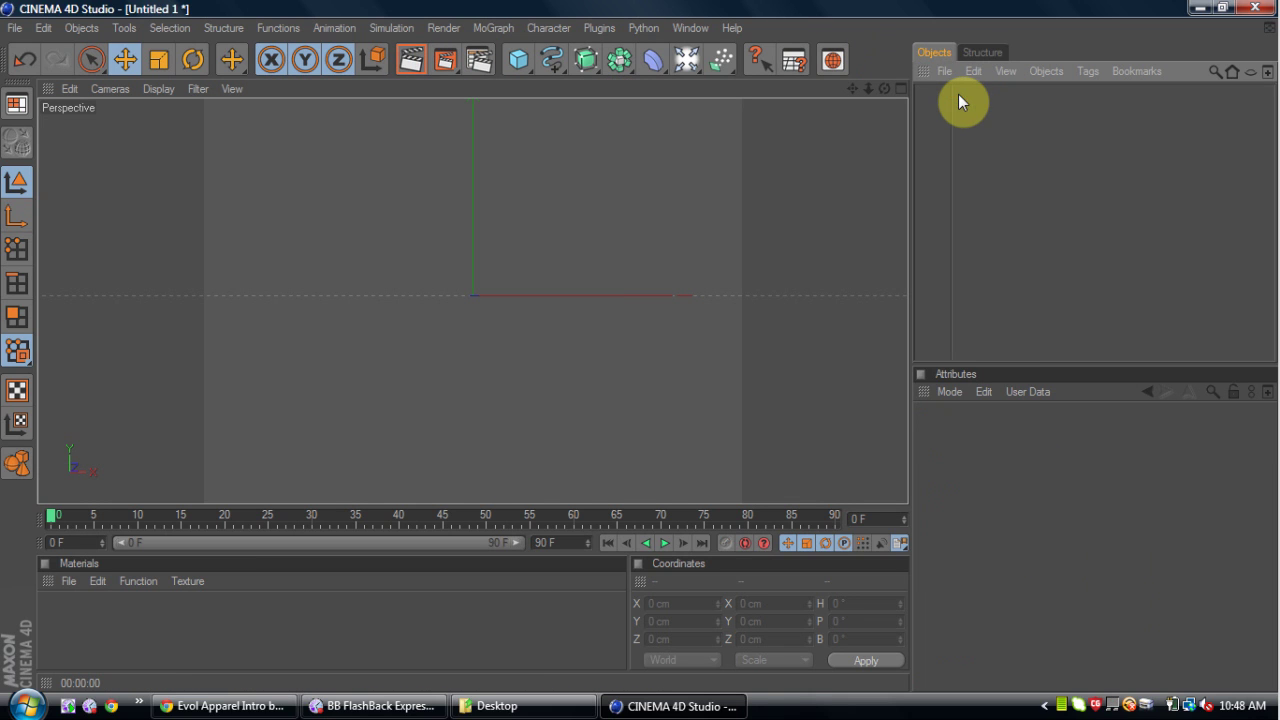
{"action": "left_click", "coordinate": [518, 60]}
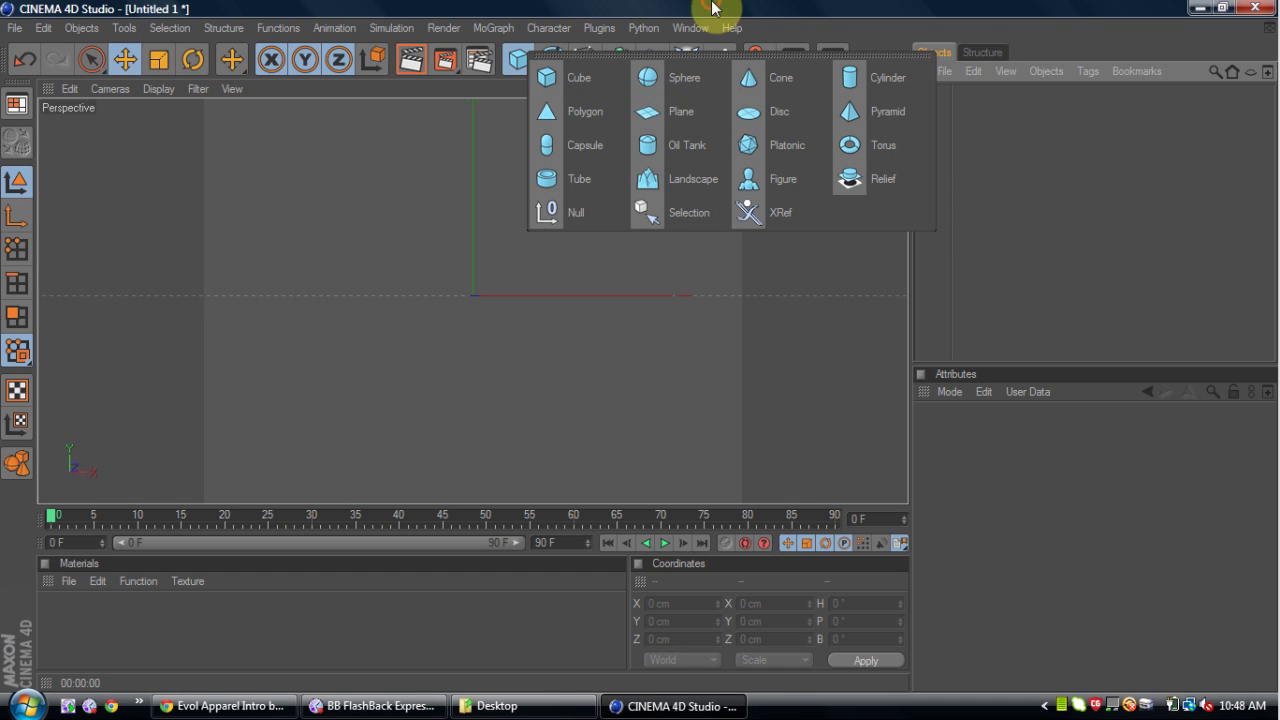
Set the render output size to 1280 × 720 (HDTV 16:9) and minimize Render Settings
{"action": "left_click", "coordinate": [476, 60]}
{"action": "left_click", "coordinate": [172, 69]}
{"action": "double_click", "coordinate": [375, 94]}
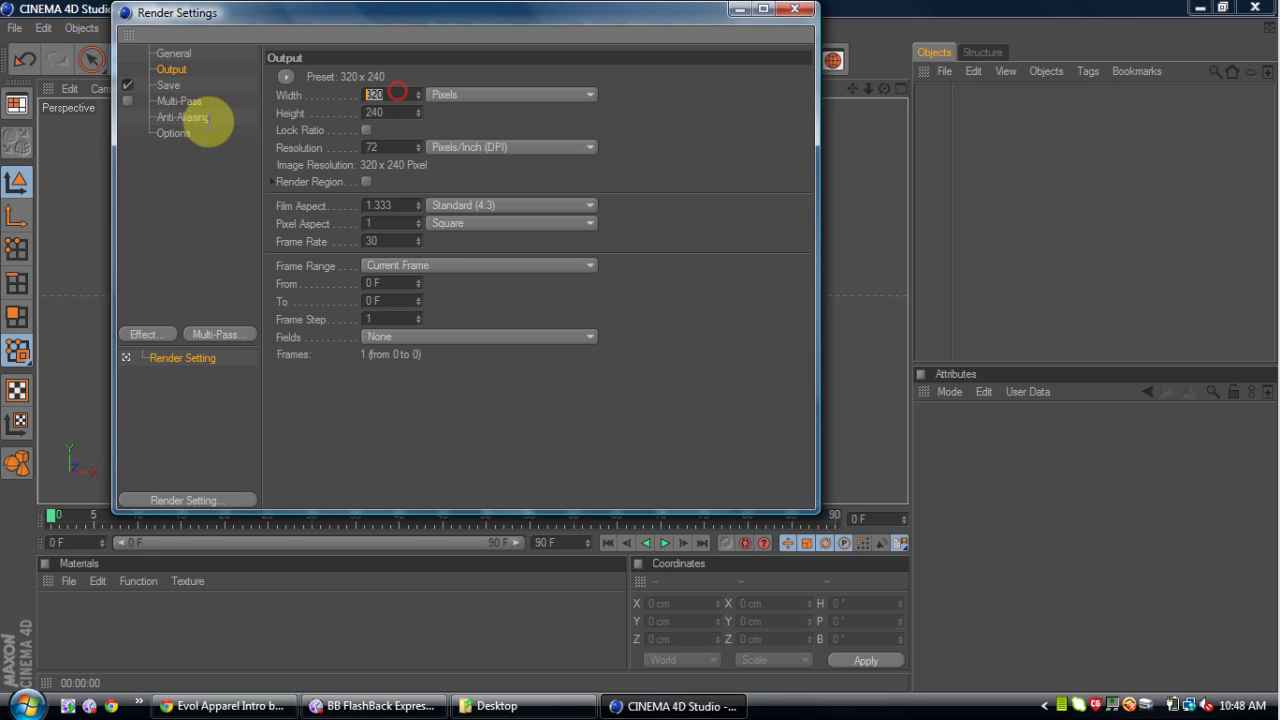
{"action": "type", "text": "1280"}
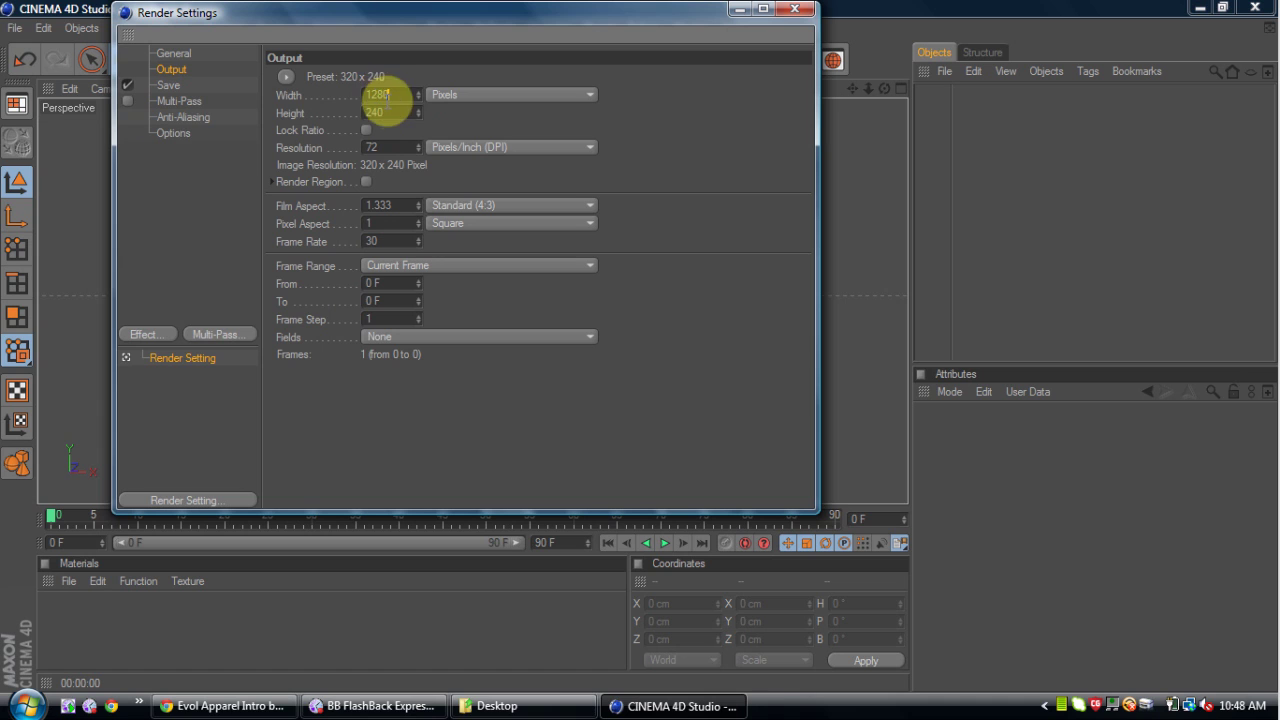
{"action": "key", "text": "Tab"}
{"action": "type", "text": "720"}
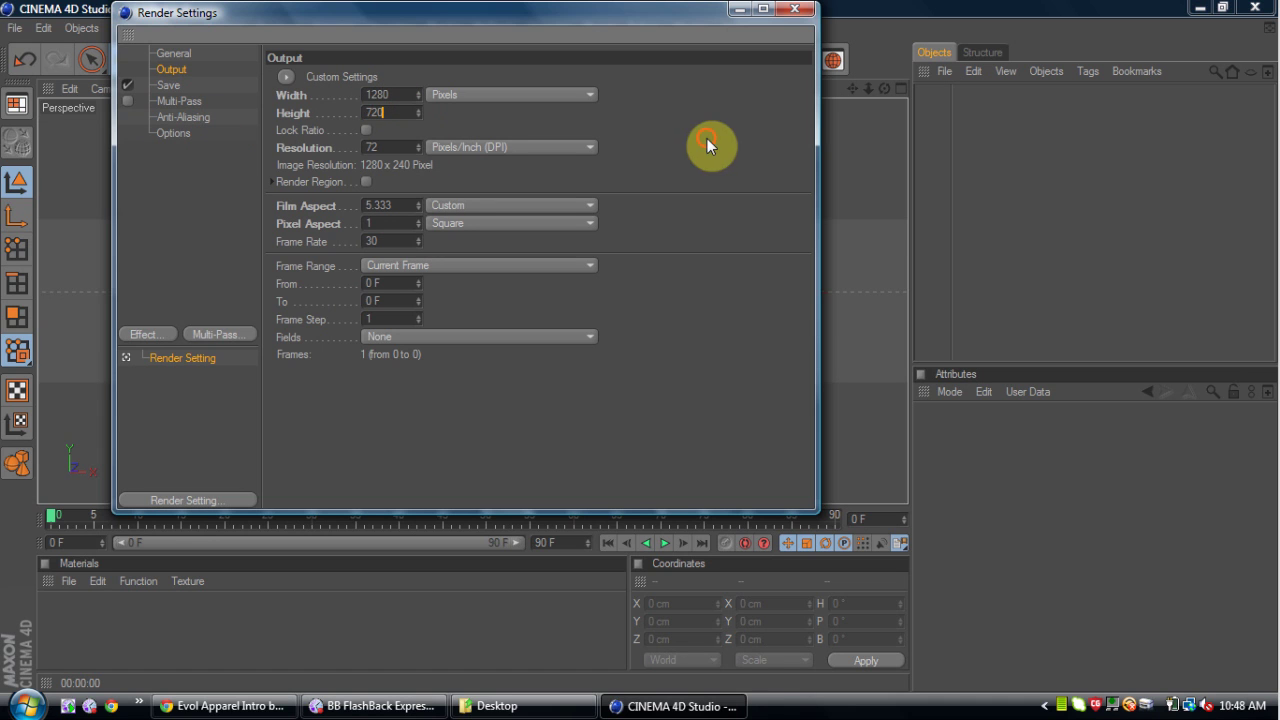
{"action": "left_click", "coordinate": [707, 138]}
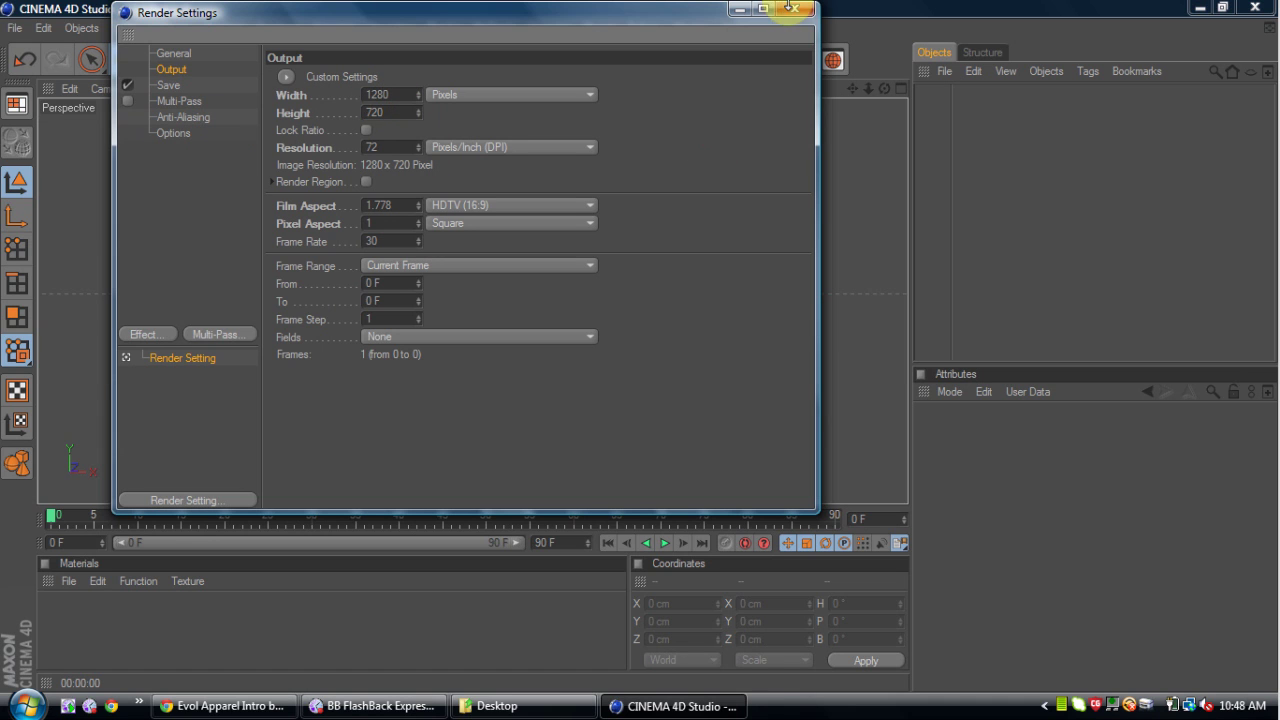
{"action": "left_click", "coordinate": [735, 11]}
Open Evol.c4d and scrub its timeline to frame 154 to preview the logo animation
{"action": "left_click", "coordinate": [15, 28]}
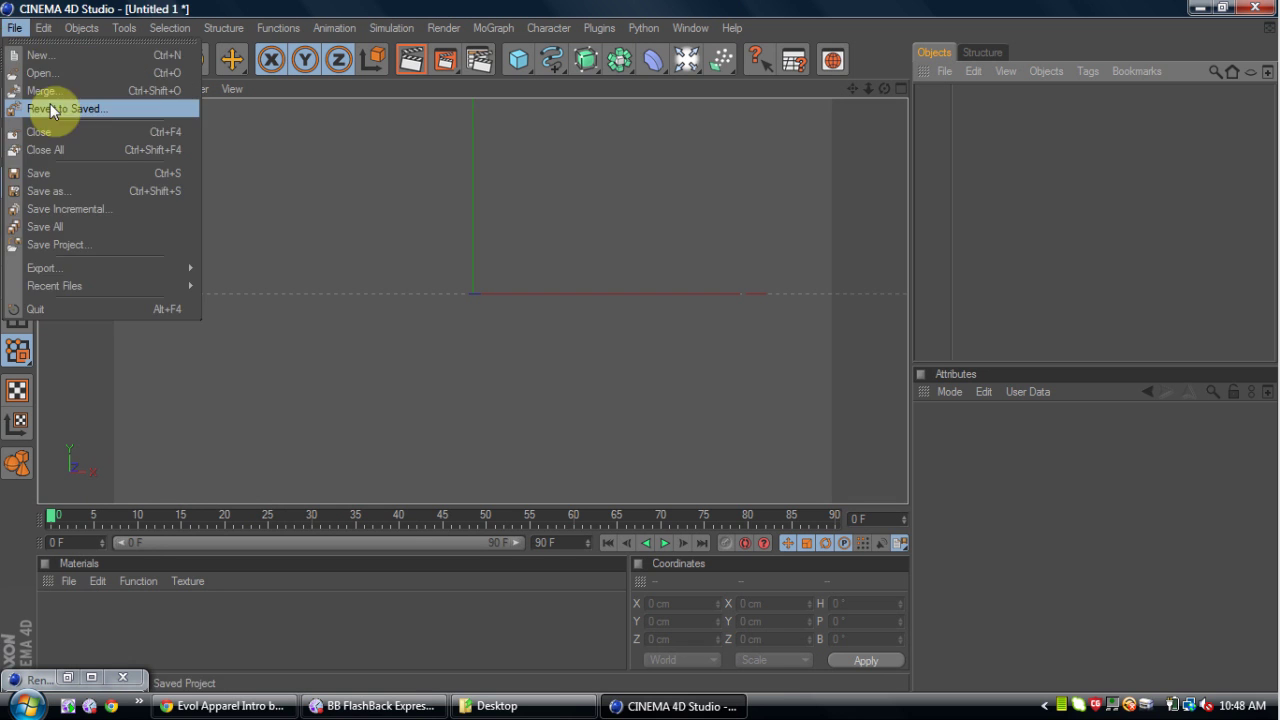
{"action": "left_click", "coordinate": [705, 190]}
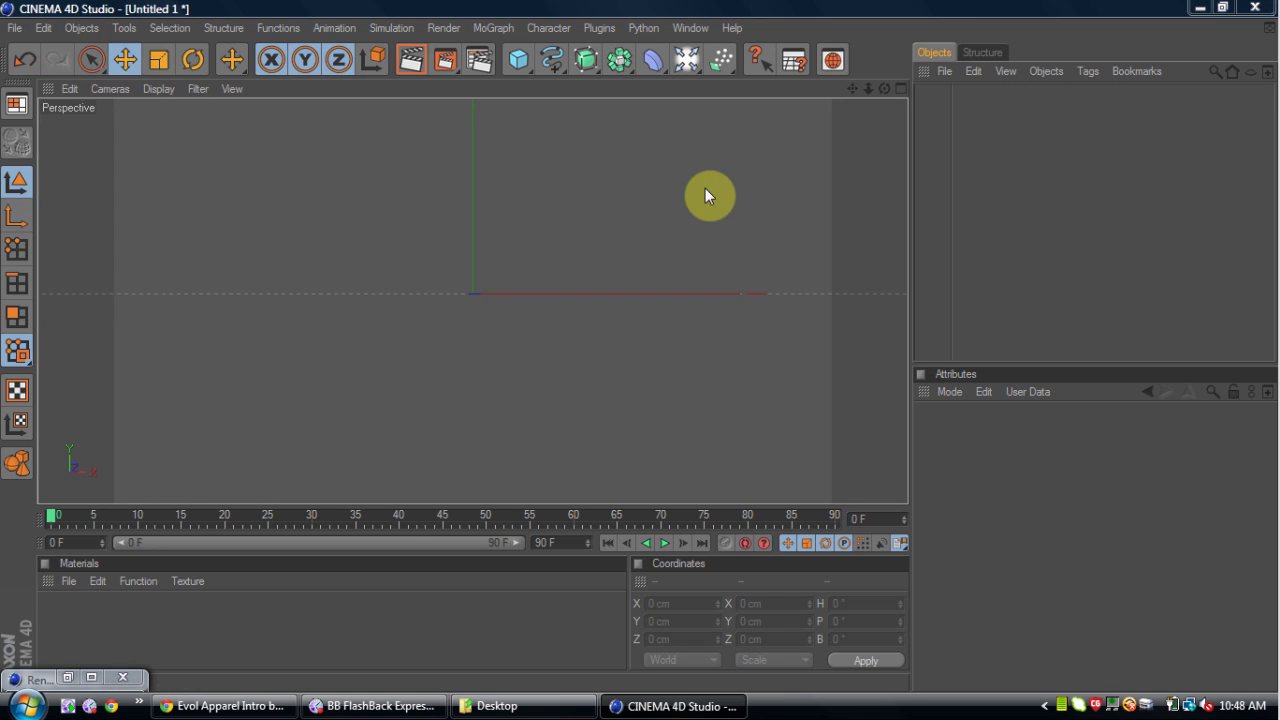
{"action": "scroll", "coordinate": [522, 160], "scroll_direction": "down", "scroll_amount": 5}
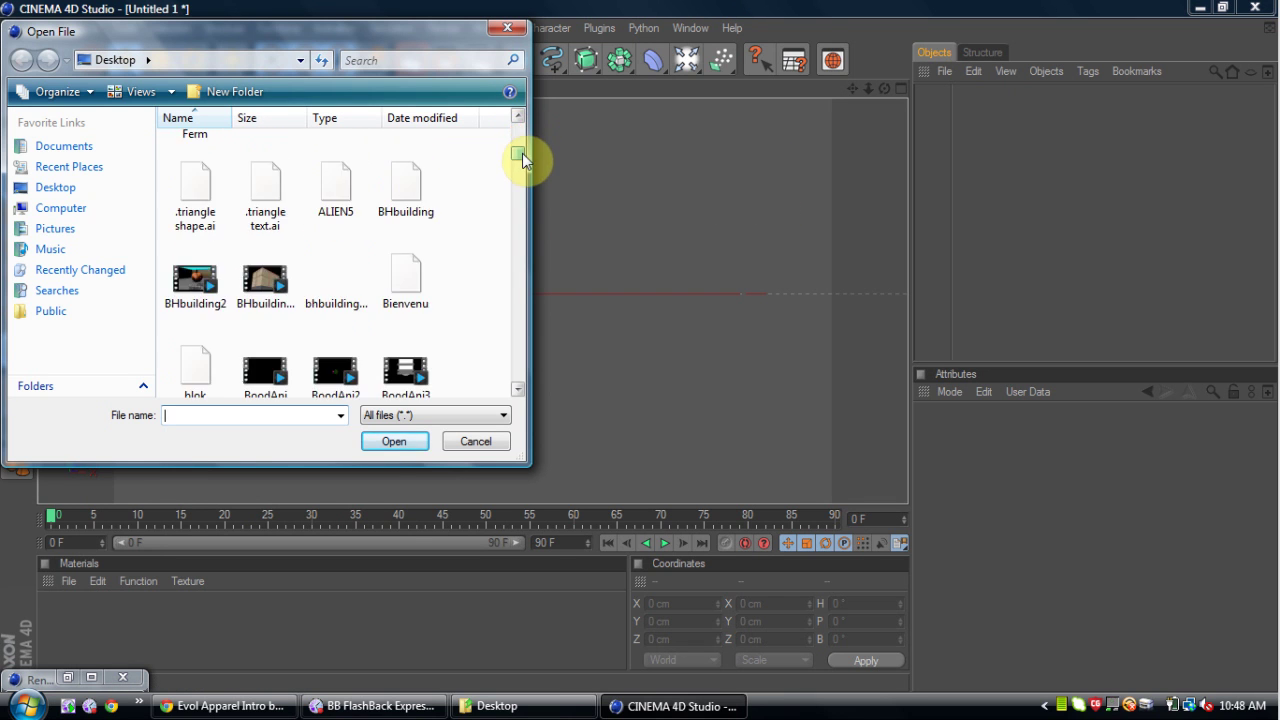
{"action": "left_click_drag", "start_coordinate": [522, 160], "coordinate": [541, 228]}
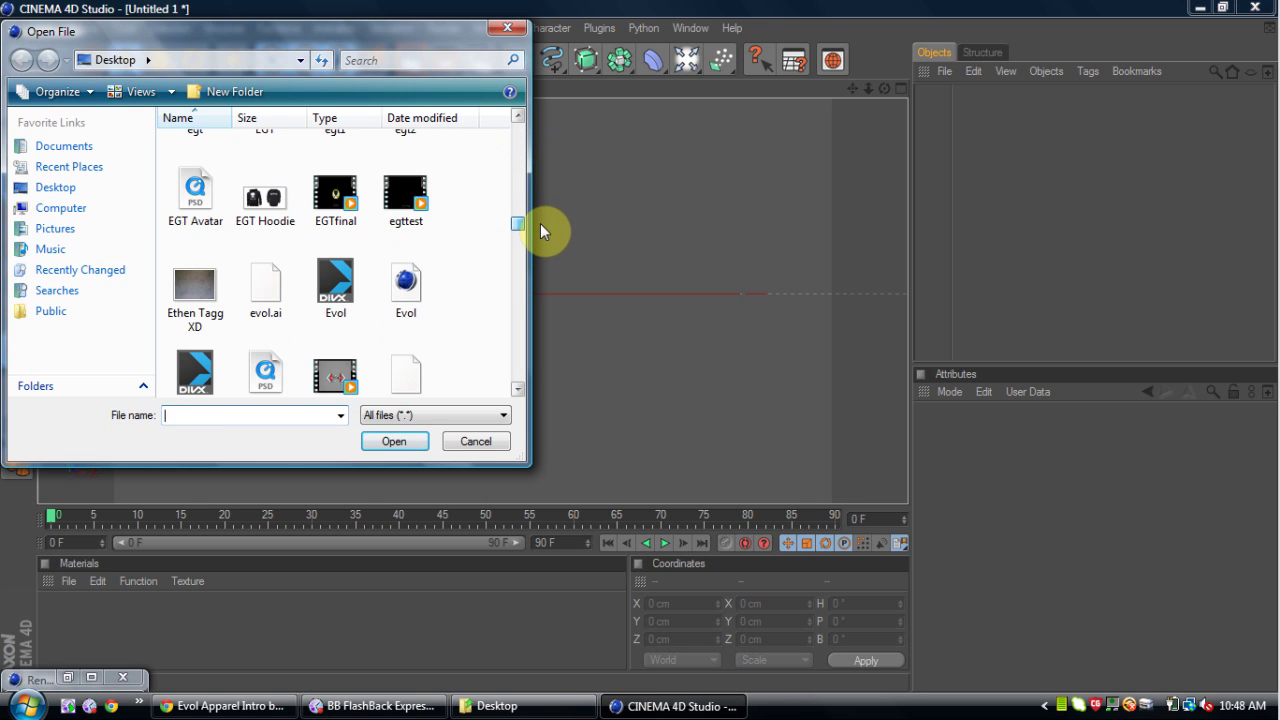
{"action": "double_click", "coordinate": [420, 285]}
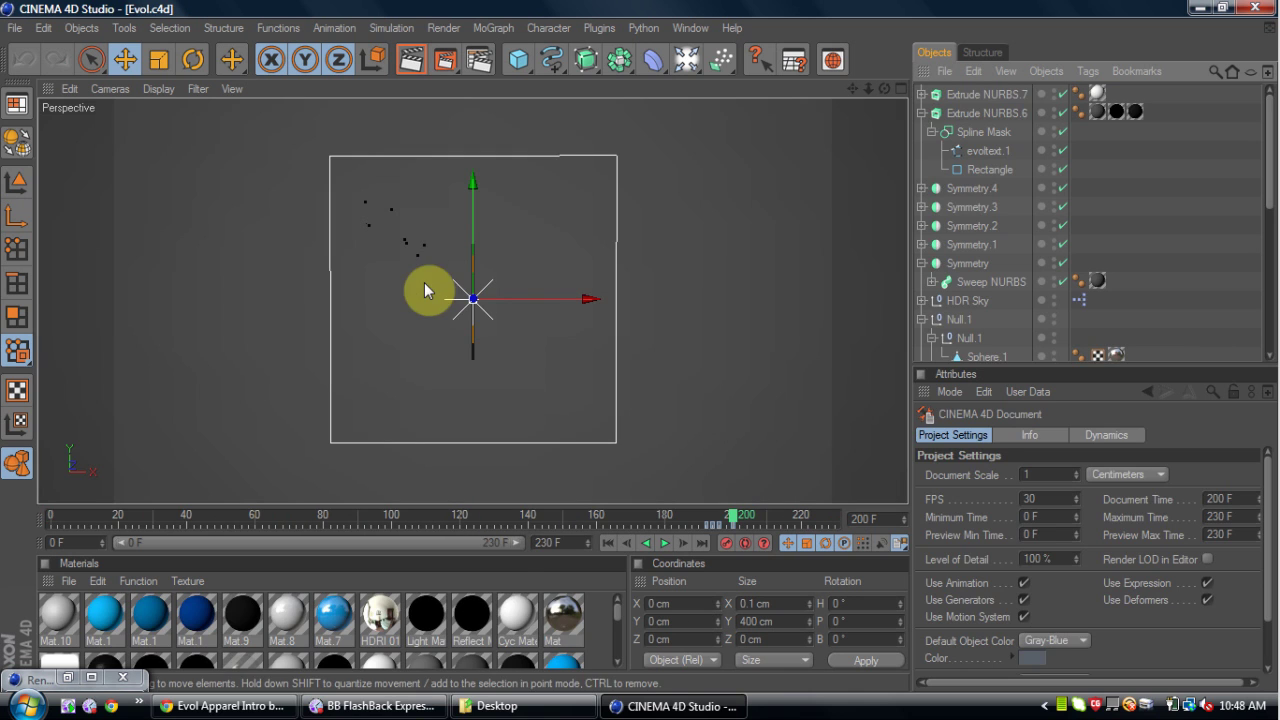
{"action": "left_click_drag", "start_coordinate": [491, 523], "coordinate": [226, 505]}
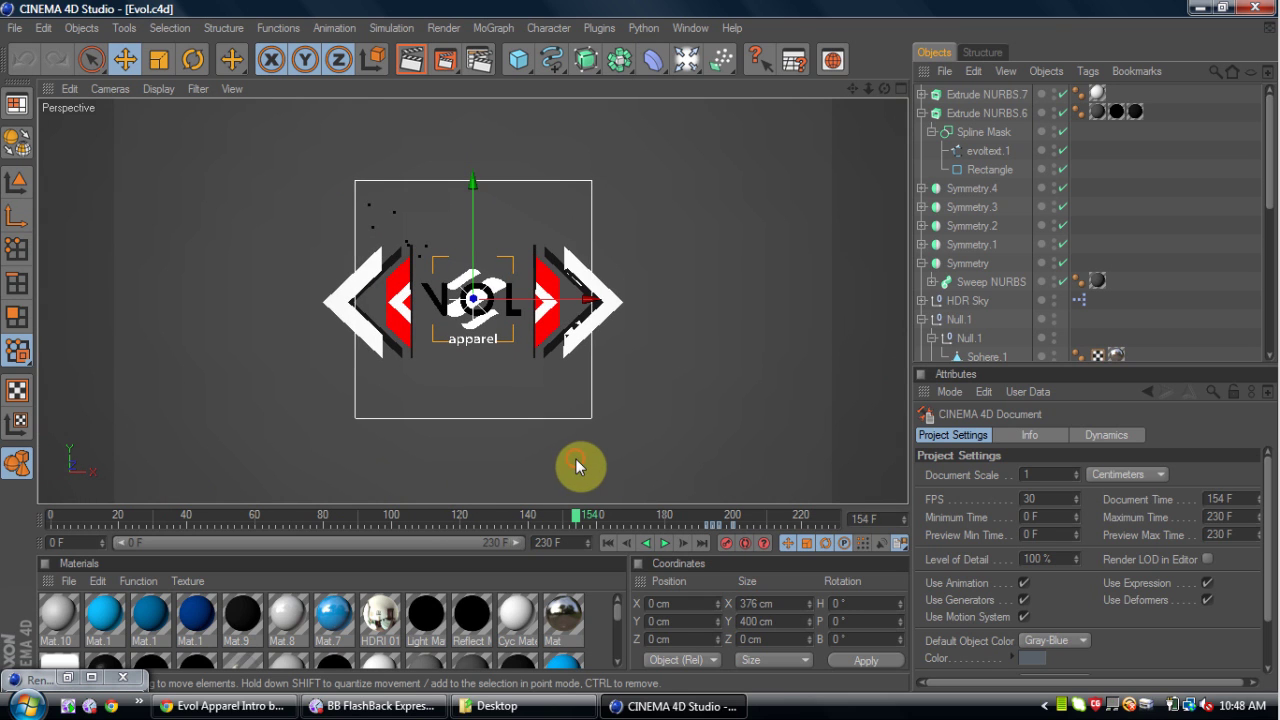
Move Symmetry.1 8 cm further along Z
{"action": "left_click", "coordinate": [612, 320]}
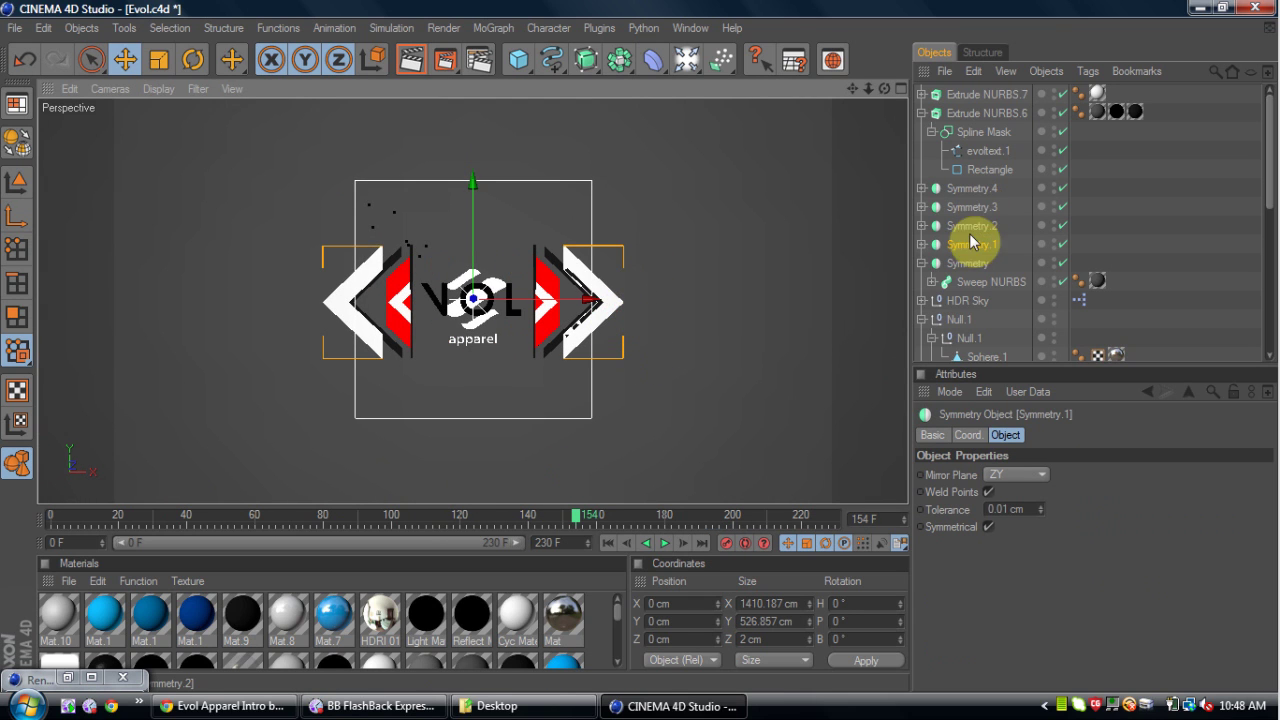
{"action": "left_click", "coordinate": [968, 436]}
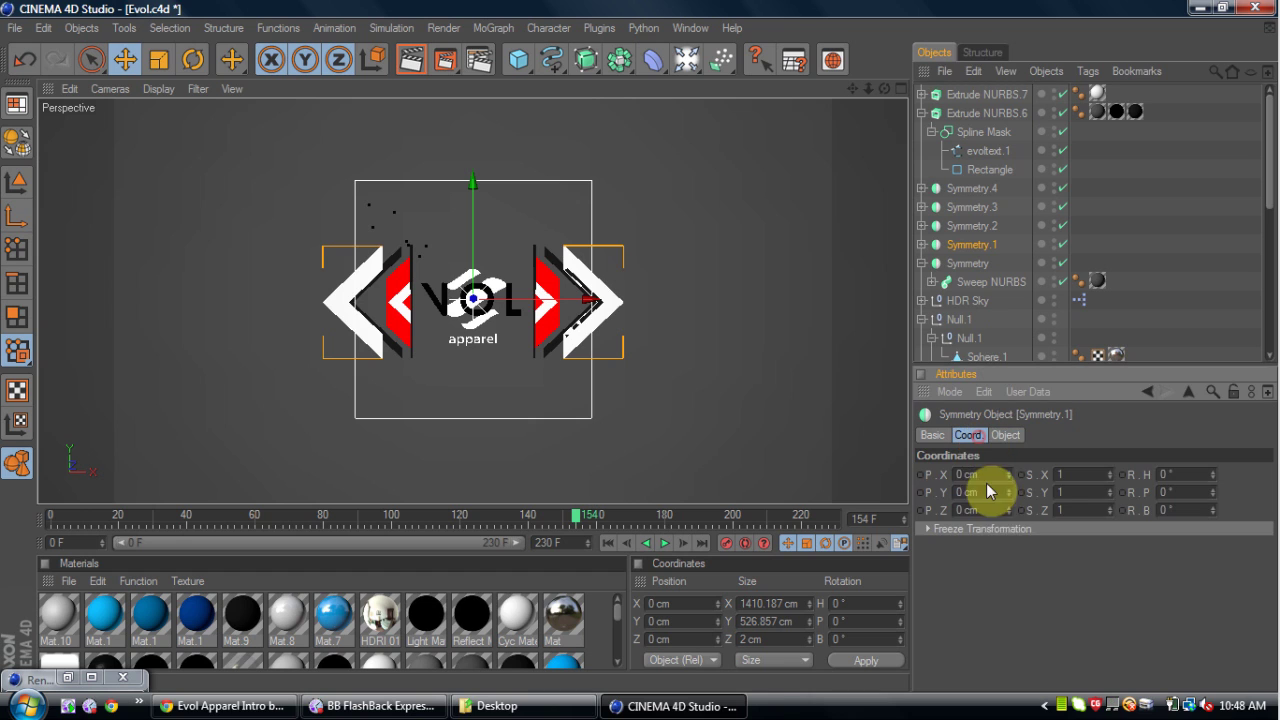
{"action": "left_click_drag", "start_coordinate": [1009, 508], "coordinate": [990, 496]}
Add a plane behind the logo, preview a render, and rewind the animation to frame 0
{"action": "left_click_drag", "start_coordinate": [518, 59], "coordinate": [560, 100]}
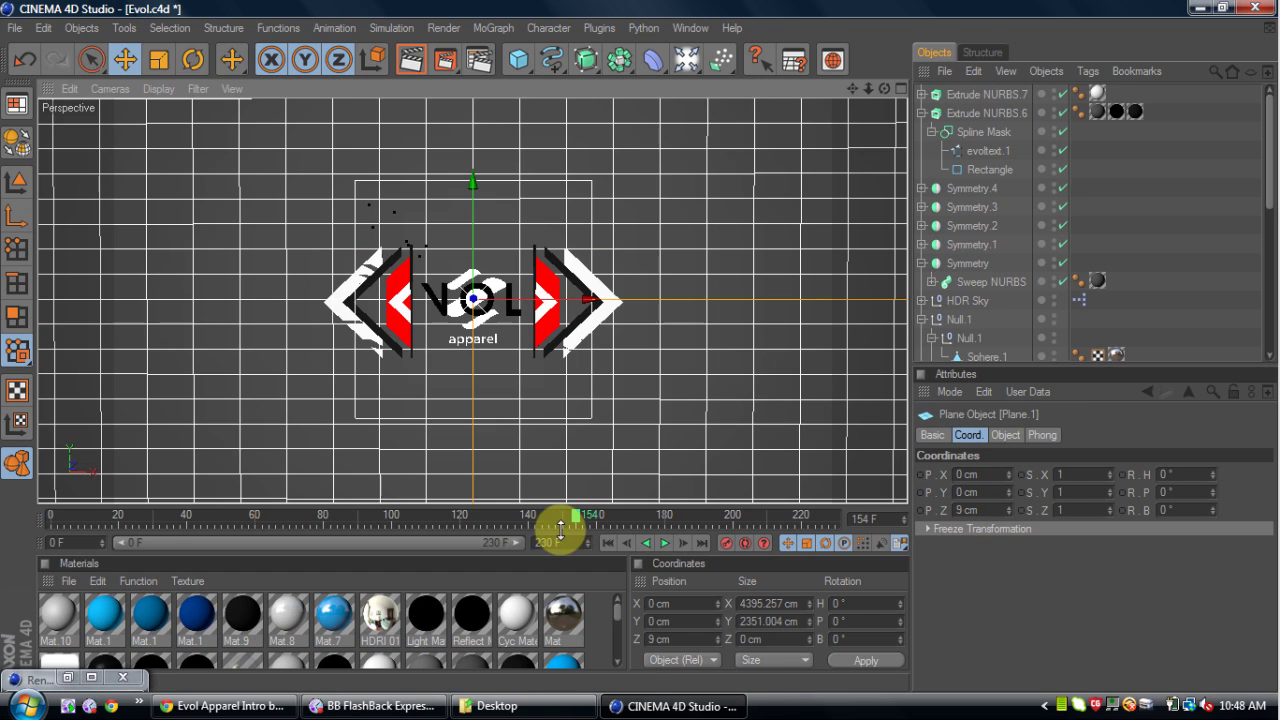
{"action": "left_click", "coordinate": [420, 50]}
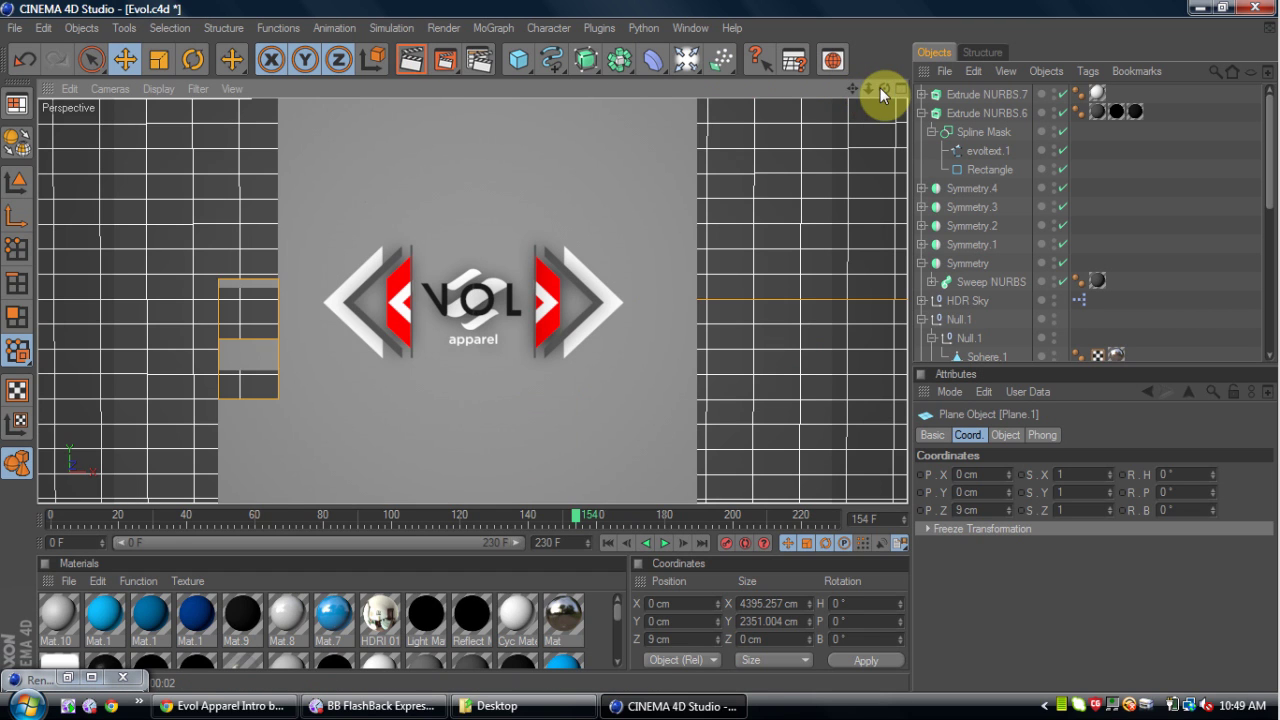
{"action": "left_click", "coordinate": [726, 323]}
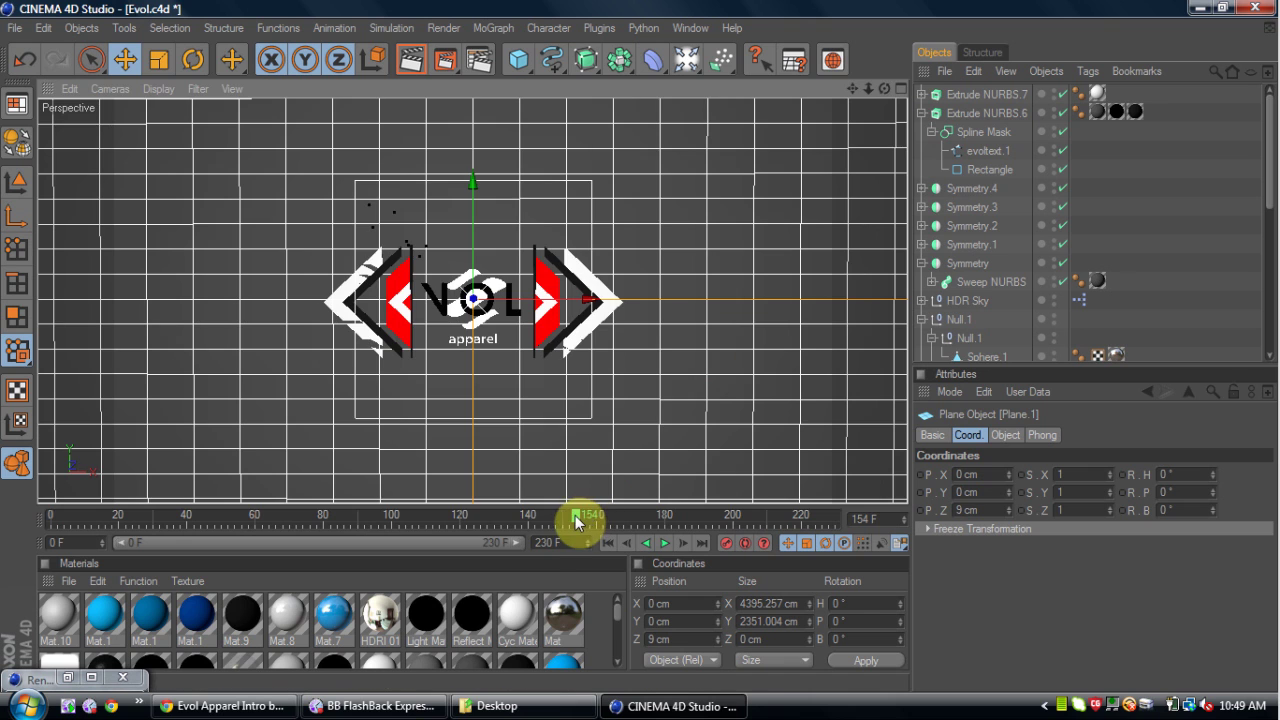
{"action": "left_click_drag", "start_coordinate": [577, 521], "coordinate": [527, 518]}
{"action": "left_click", "coordinate": [1094, 243]}
{"action": "key", "text": "ctrl+r"}
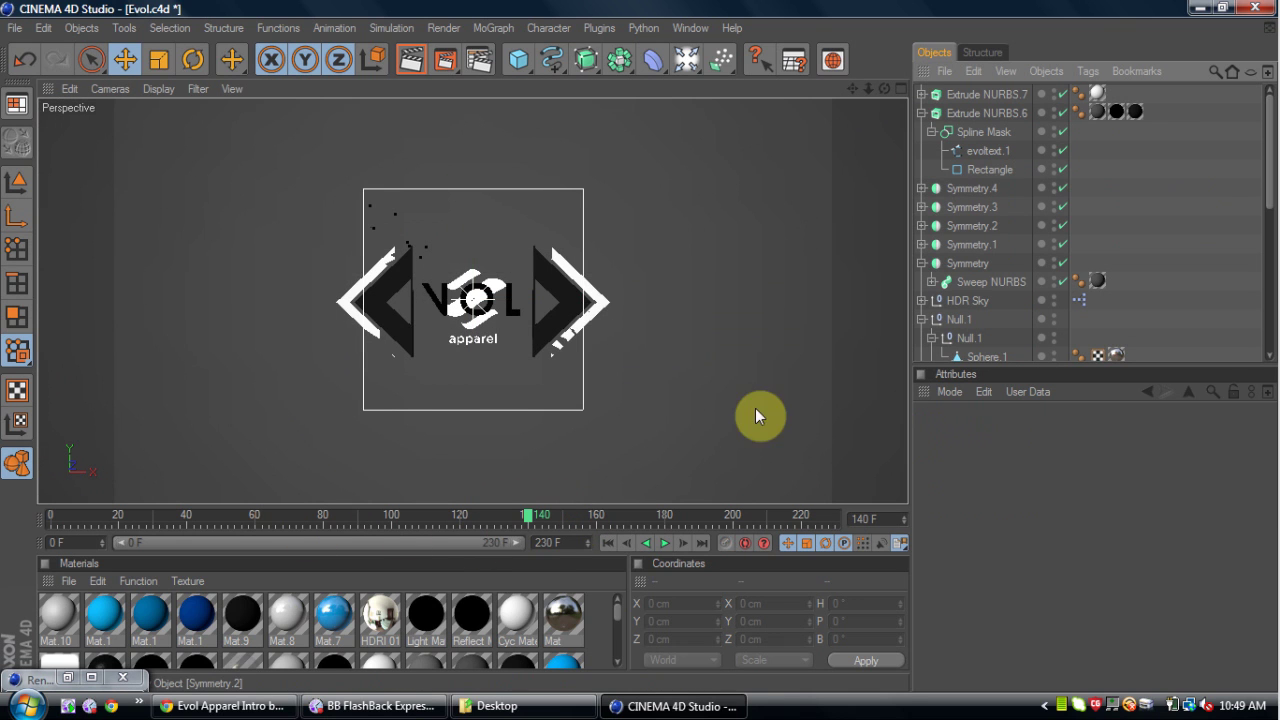
{"action": "left_click_drag", "start_coordinate": [486, 526], "coordinate": [14, 557]}
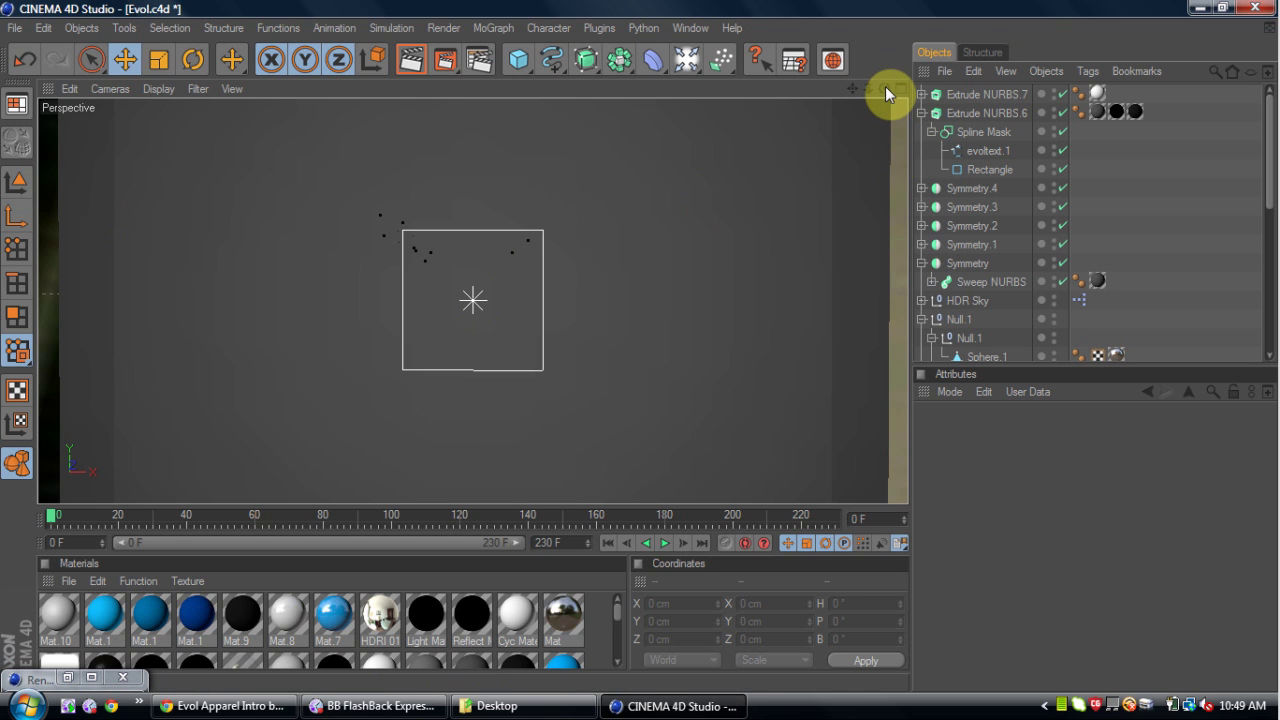
{"action": "mouse_move", "coordinate": [885, 86]}
{"action": "left_mouse_down"}
{"action": "mouse_move", "coordinate": [830, 96]}
{"action": "mouse_move", "coordinate": [888, 94]}
{"action": "mouse_move", "coordinate": [870, 96]}
{"action": "left_mouse_up"}
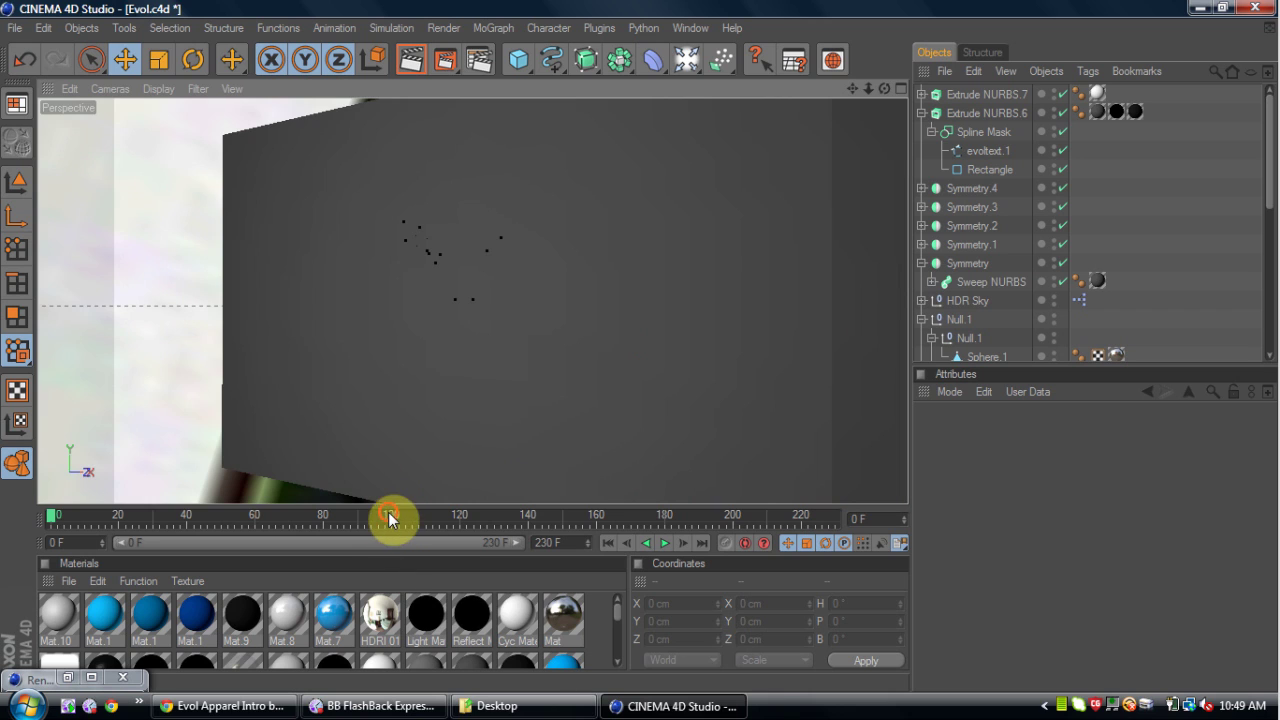
{"action": "left_click_drag", "start_coordinate": [388, 512], "coordinate": [422, 509]}
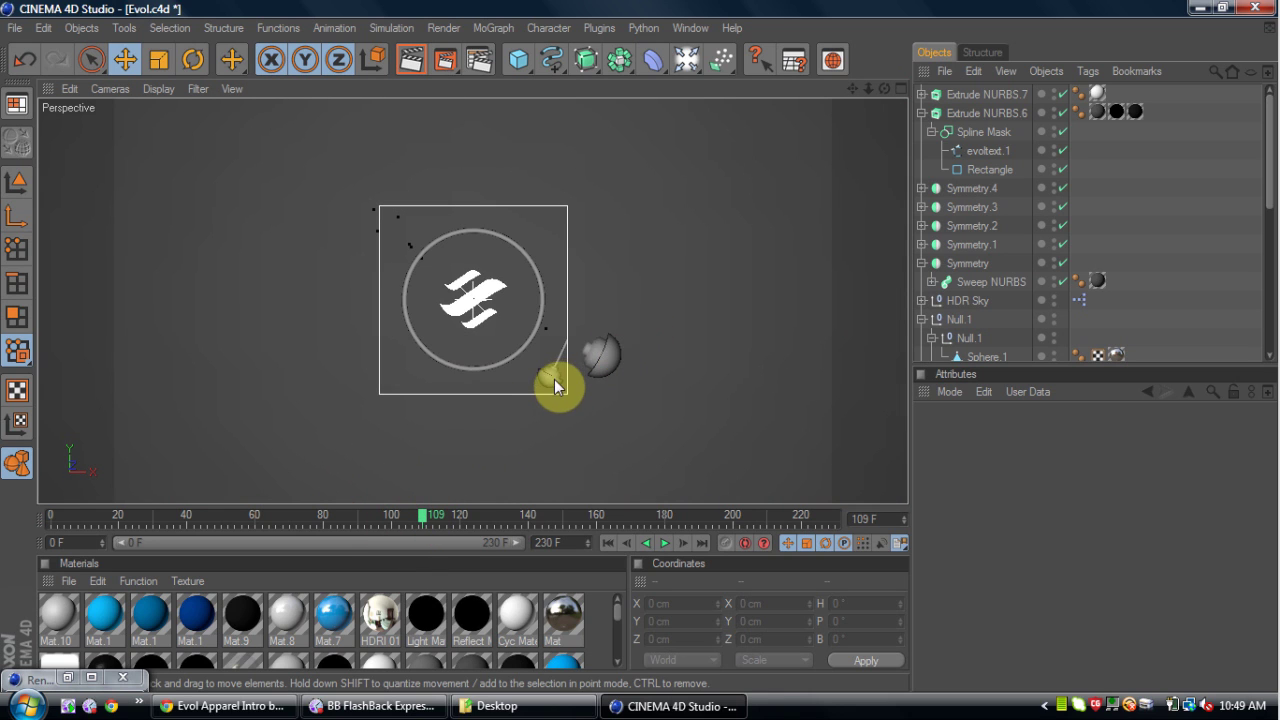
{"action": "left_click", "coordinate": [412, 59]}
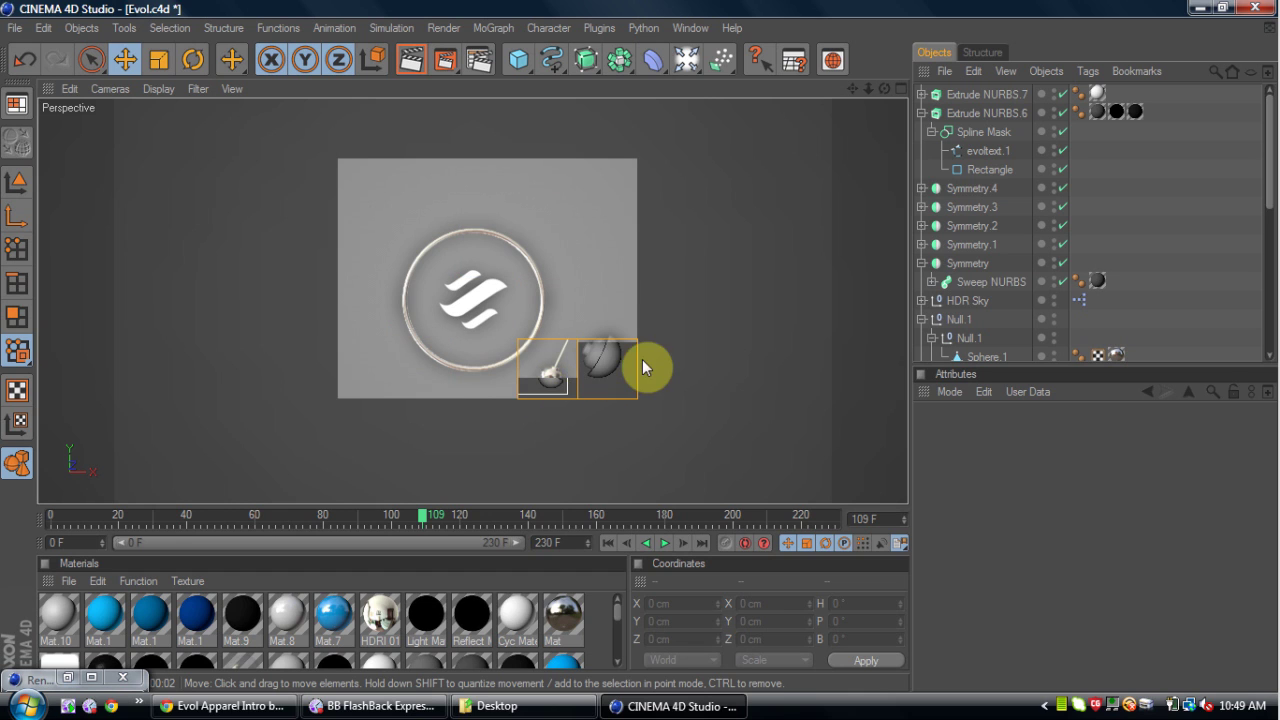
{"action": "key", "text": "Escape"}
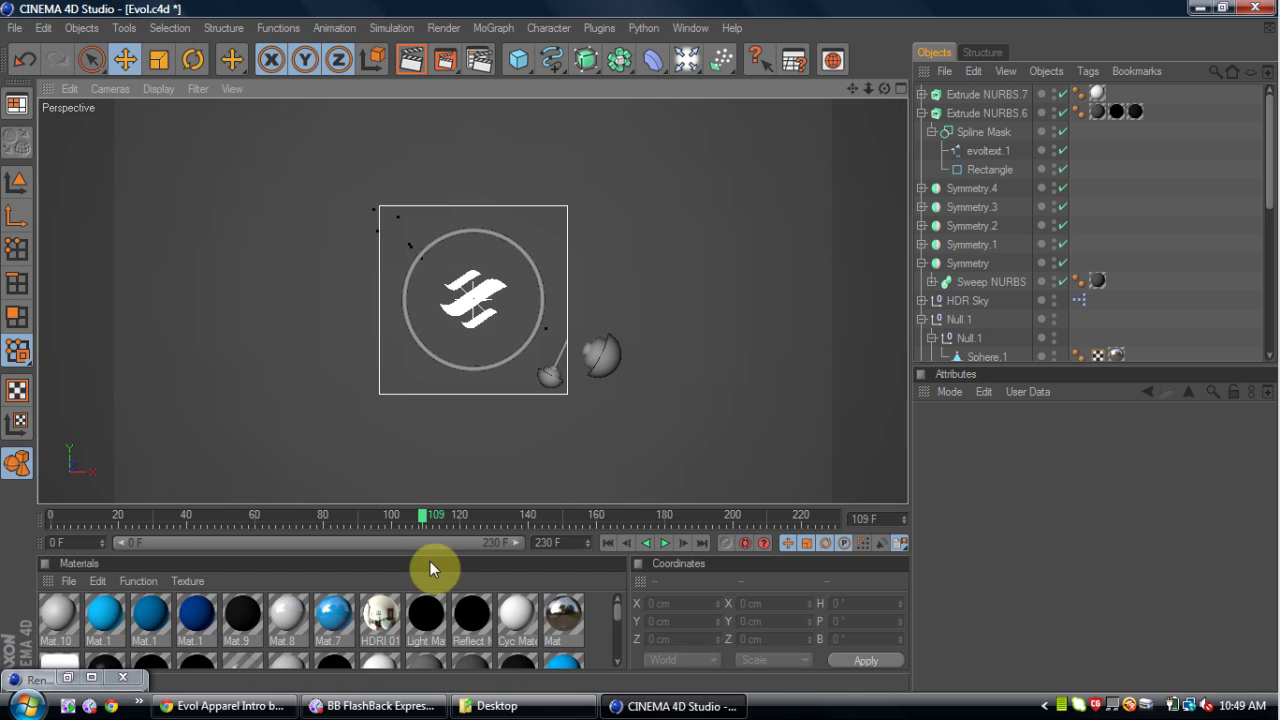
{"action": "left_click_drag", "start_coordinate": [420, 517], "coordinate": [329, 497]}
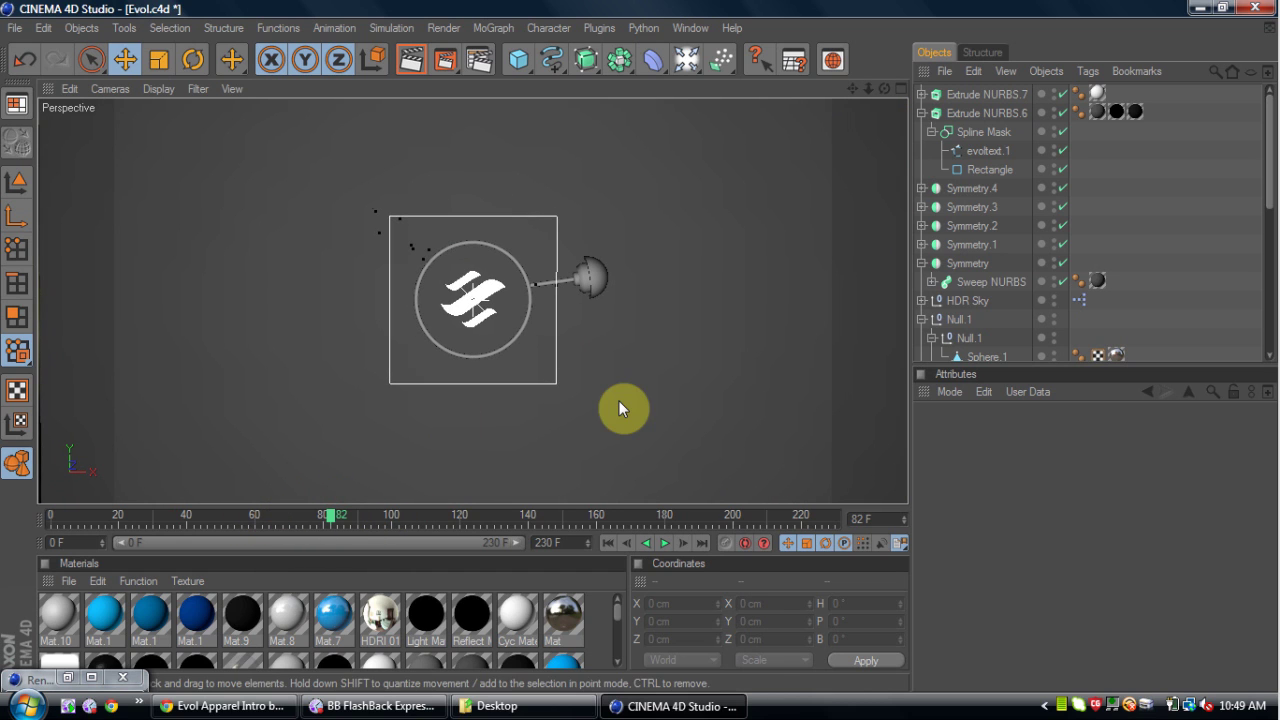
{"action": "left_click", "coordinate": [411, 59]}
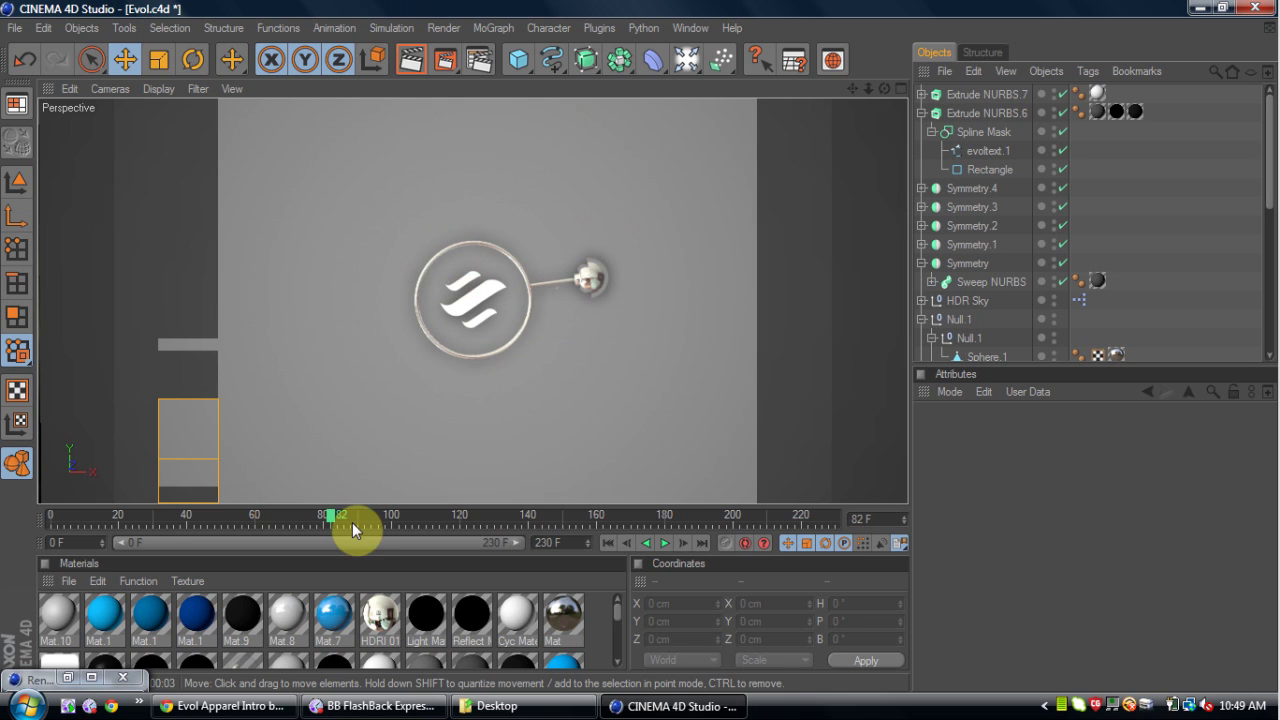
{"action": "left_click_drag", "start_coordinate": [363, 522], "coordinate": [141, 508]}
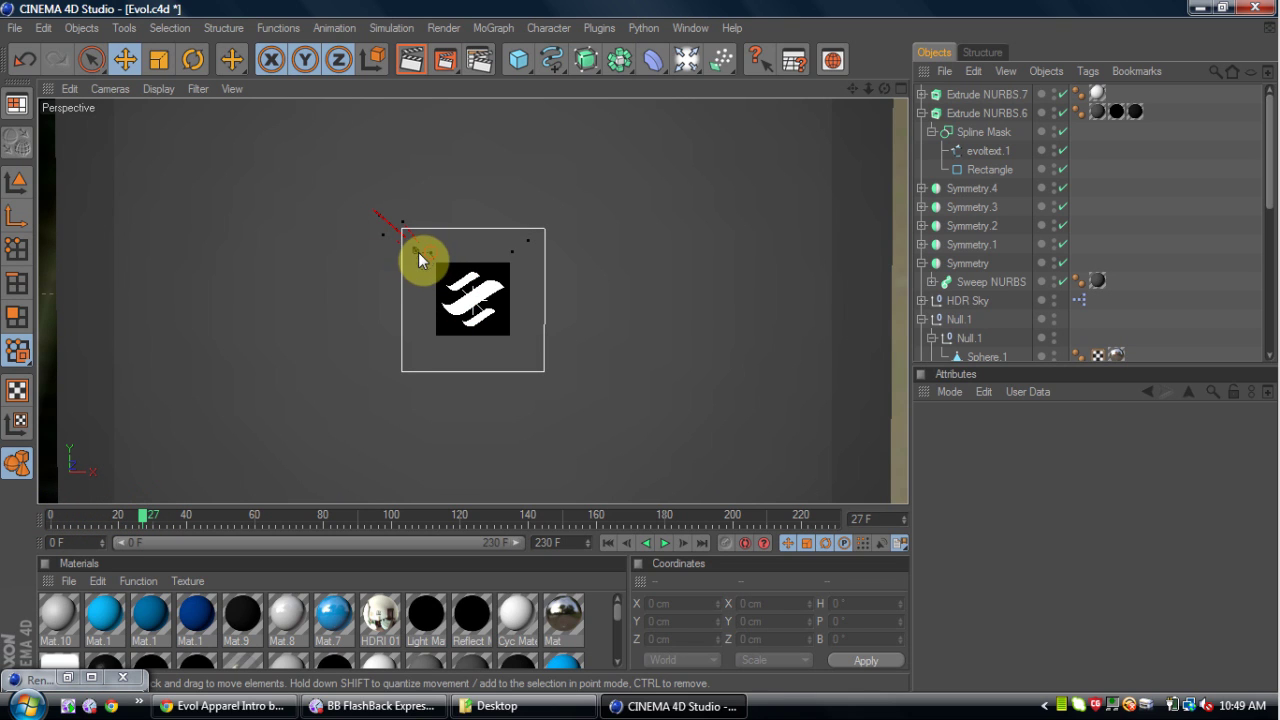
{"action": "left_click", "coordinate": [418, 252]}
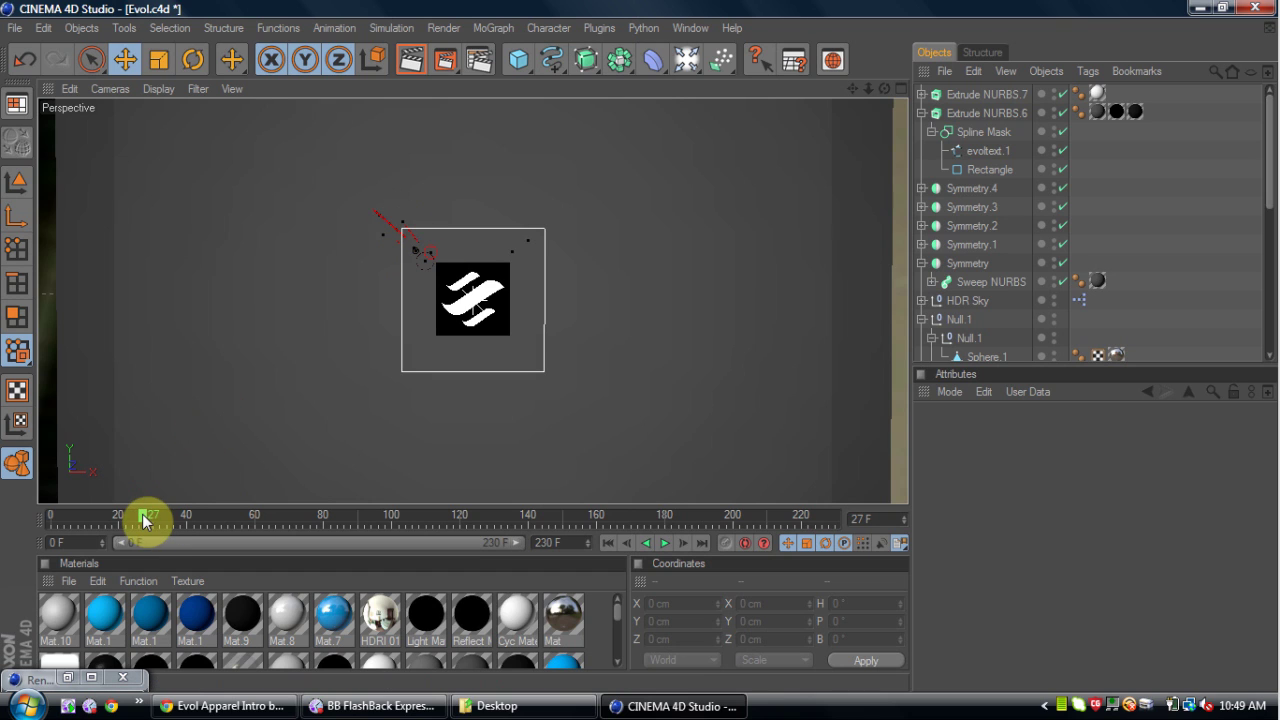
{"action": "mouse_move", "coordinate": [143, 516]}
{"action": "left_mouse_down"}
{"action": "mouse_move", "coordinate": [86, 517]}
{"action": "mouse_move", "coordinate": [551, 508]}
{"action": "mouse_move", "coordinate": [859, 461]}
{"action": "left_mouse_up"}
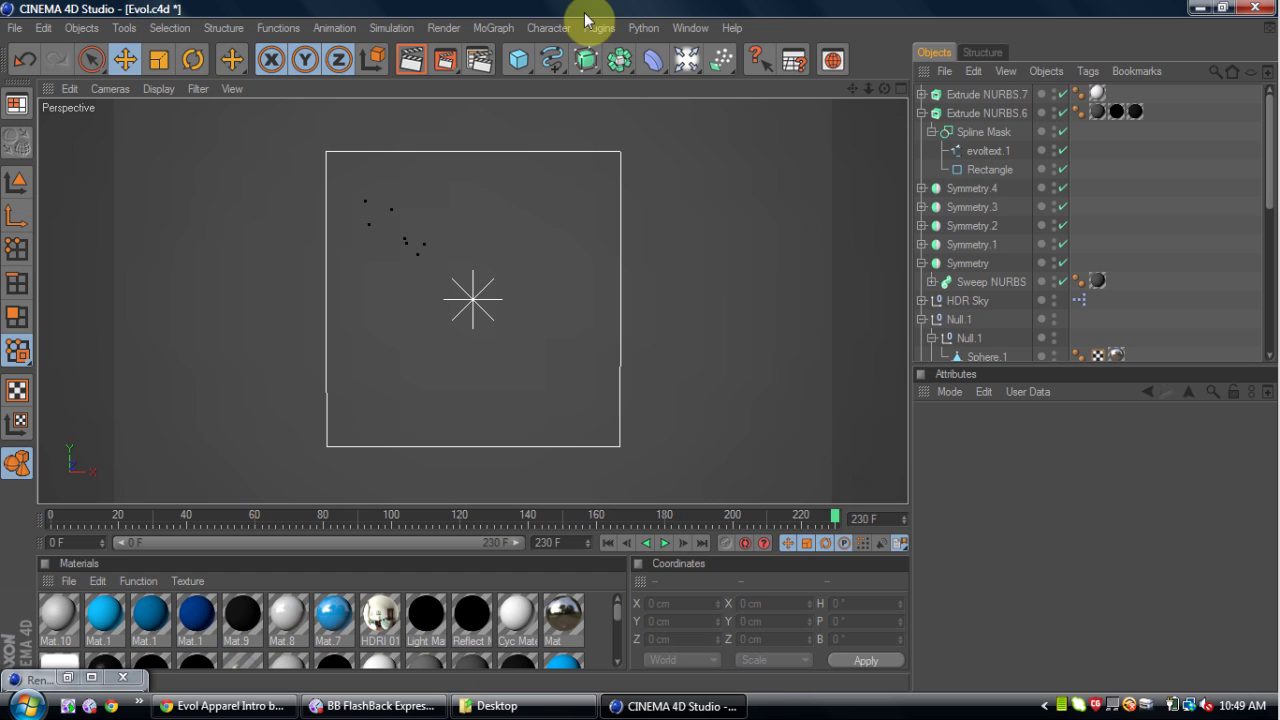
{"action": "left_click", "coordinate": [678, 28]}
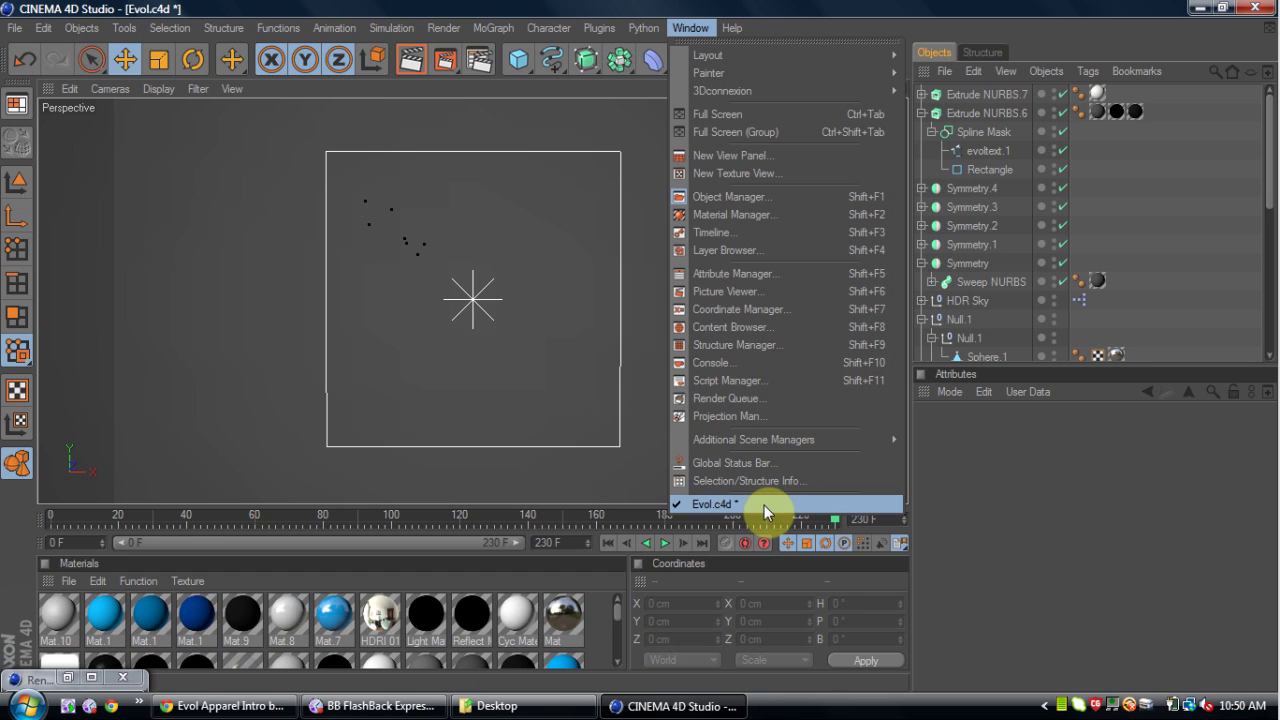
{"action": "left_click", "coordinate": [354, 157]}
Create a new empty document, Untitled 2
{"action": "left_click", "coordinate": [16, 28]}
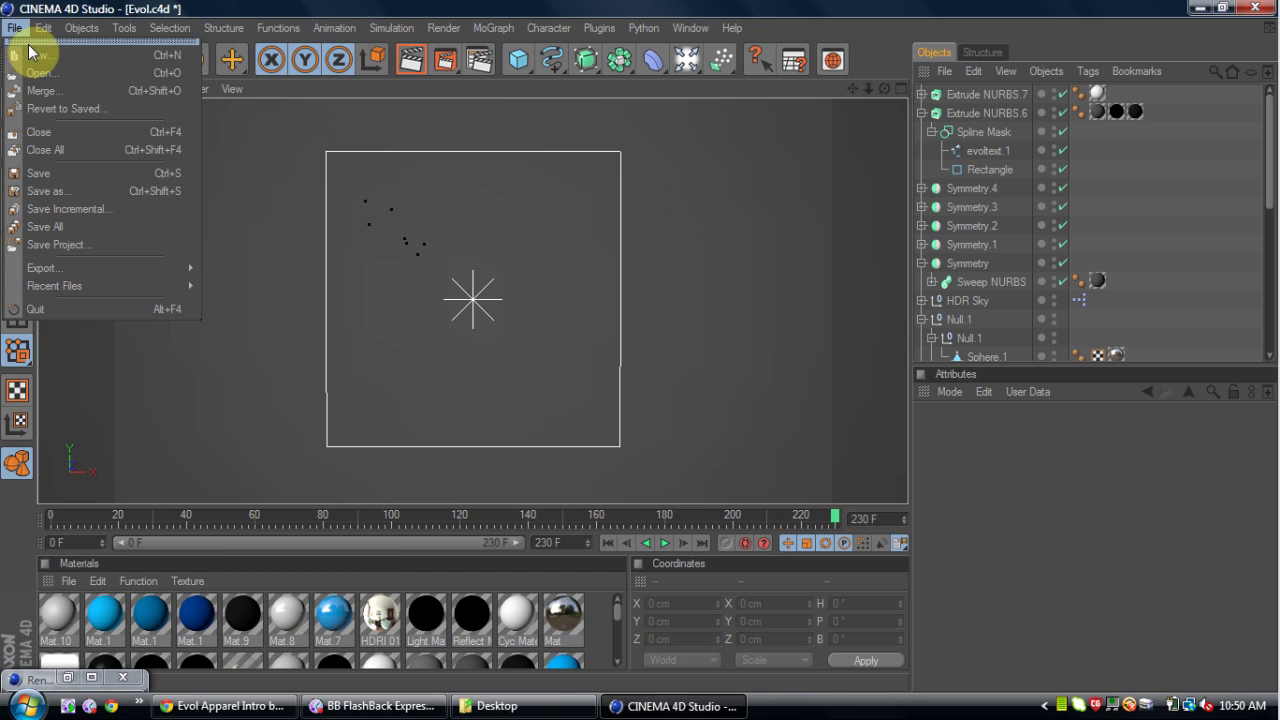
{"action": "left_click", "coordinate": [30, 47]}
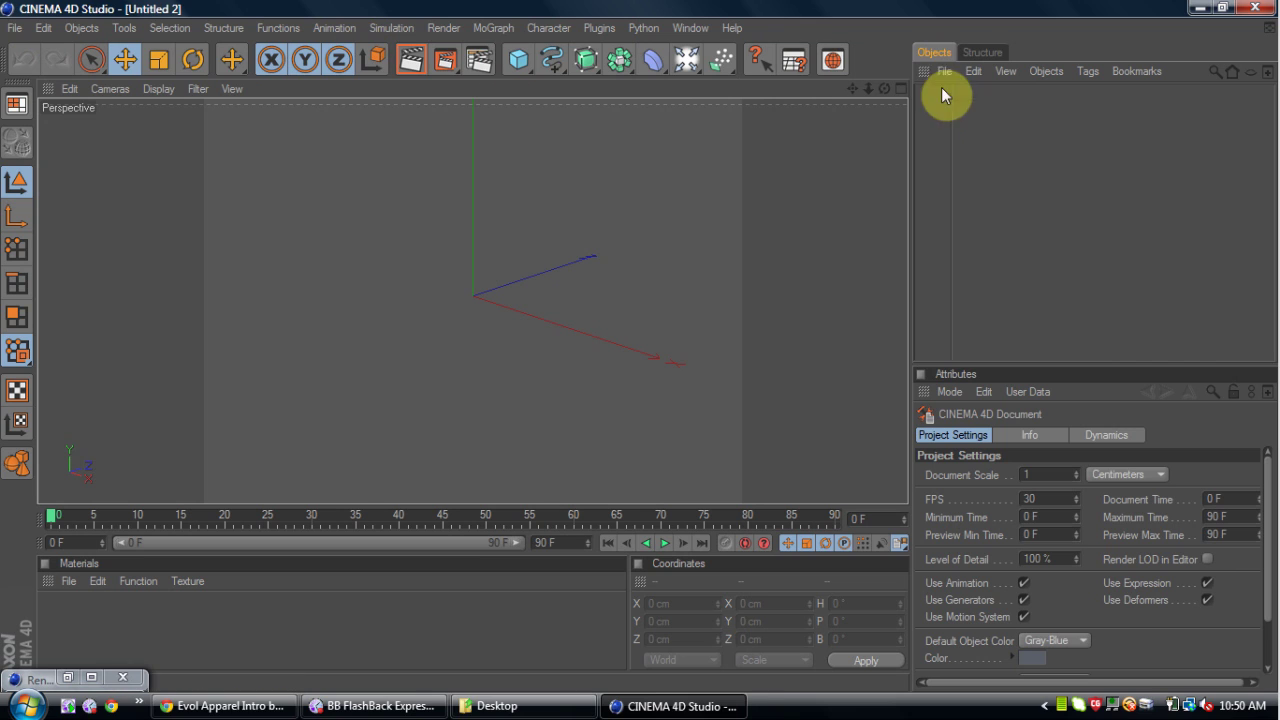
{"action": "left_click_drag", "start_coordinate": [887, 88], "coordinate": [870, 105]}
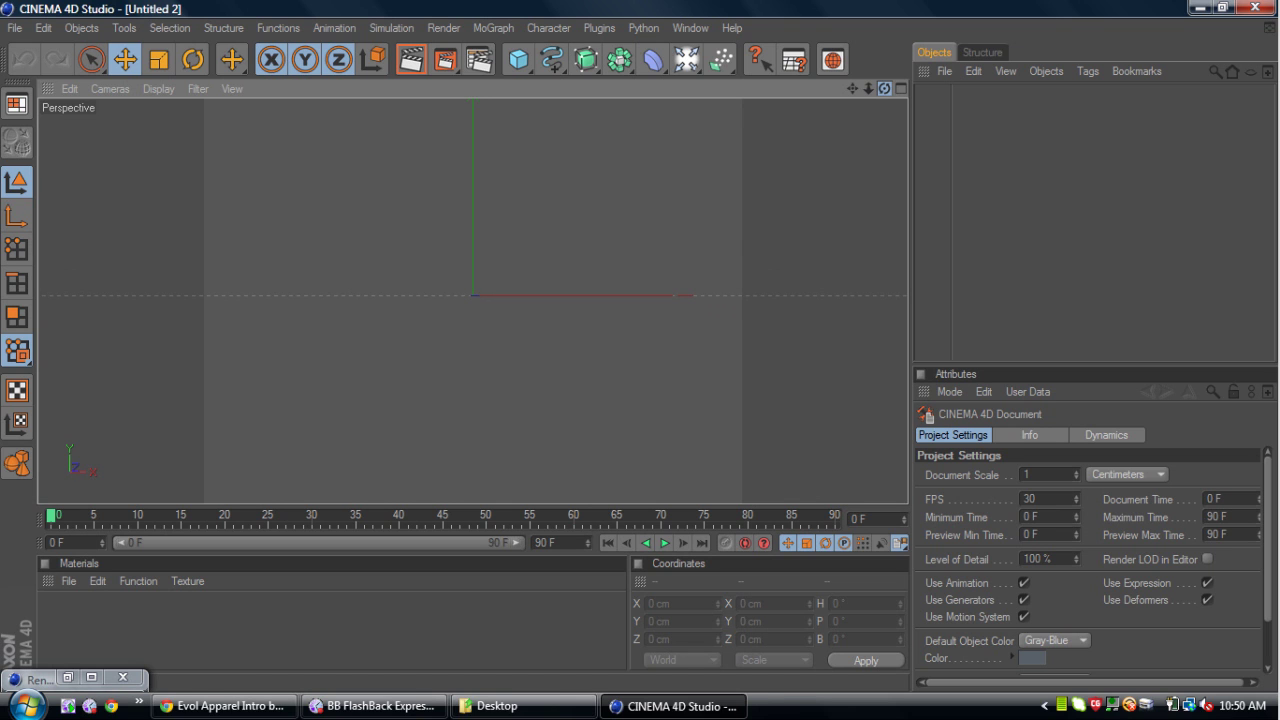
Set the render output width to 1280 and select the height field
{"action": "left_click", "coordinate": [482, 62]}
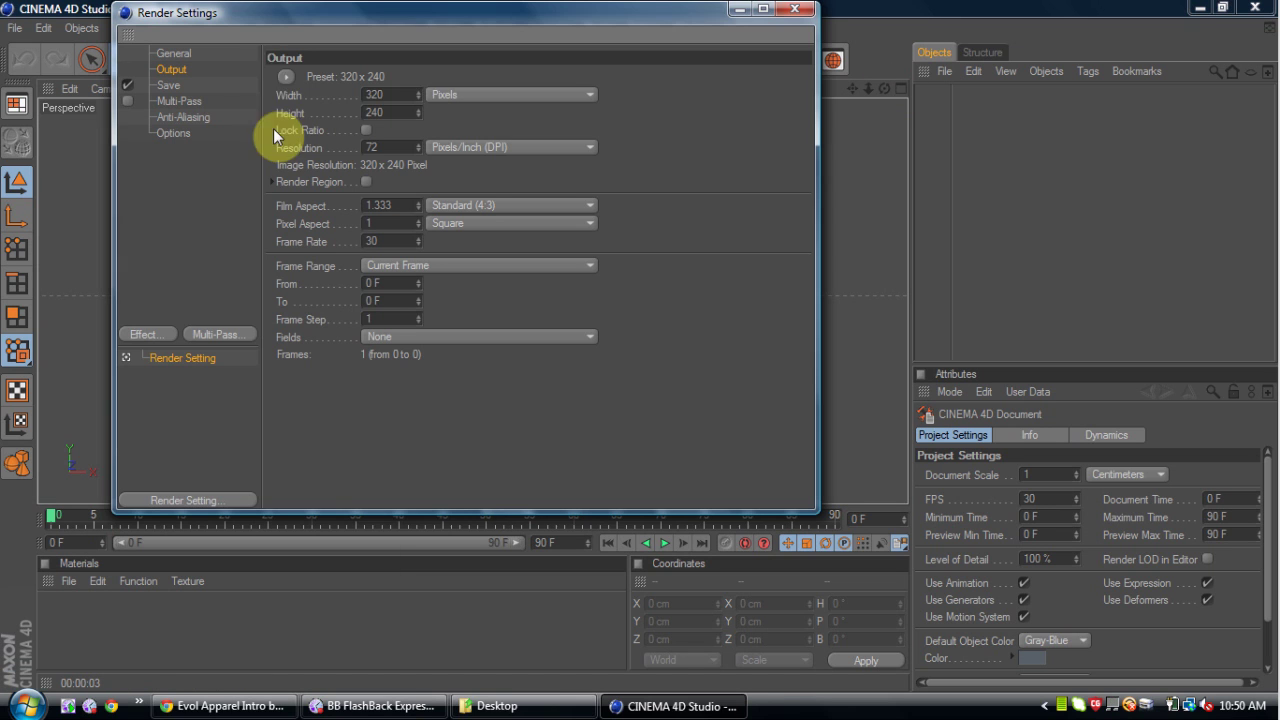
{"action": "double_click", "coordinate": [401, 95]}
{"action": "type", "text": "1208"}
{"action": "key", "text": "BackSpace"}
{"action": "key", "text": "BackSpace"}
{"action": "type", "text": "80"}
{"action": "double_click", "coordinate": [368, 113]}
Enter 720 as the output height, then create material Mat and make it red
{"action": "type", "text": "720"}
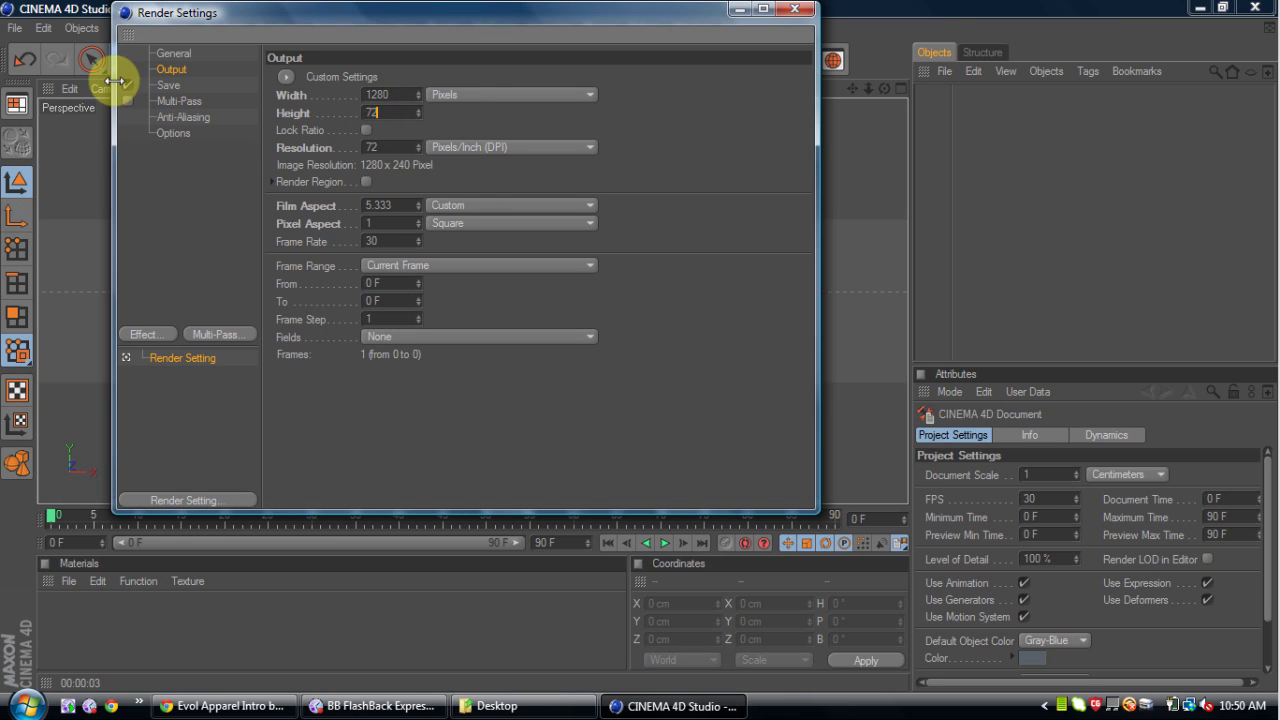
{"action": "left_click", "coordinate": [795, 9]}
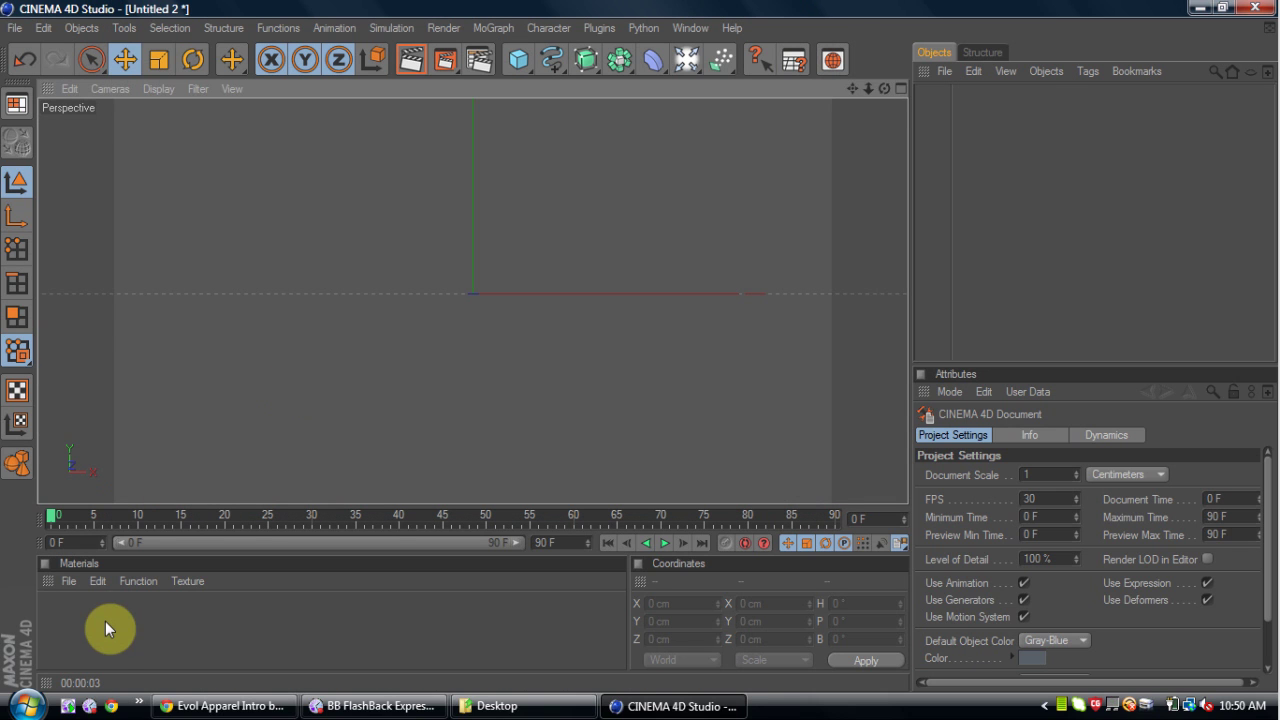
{"action": "double_click", "coordinate": [95, 632]}
{"action": "double_click", "coordinate": [90, 637]}
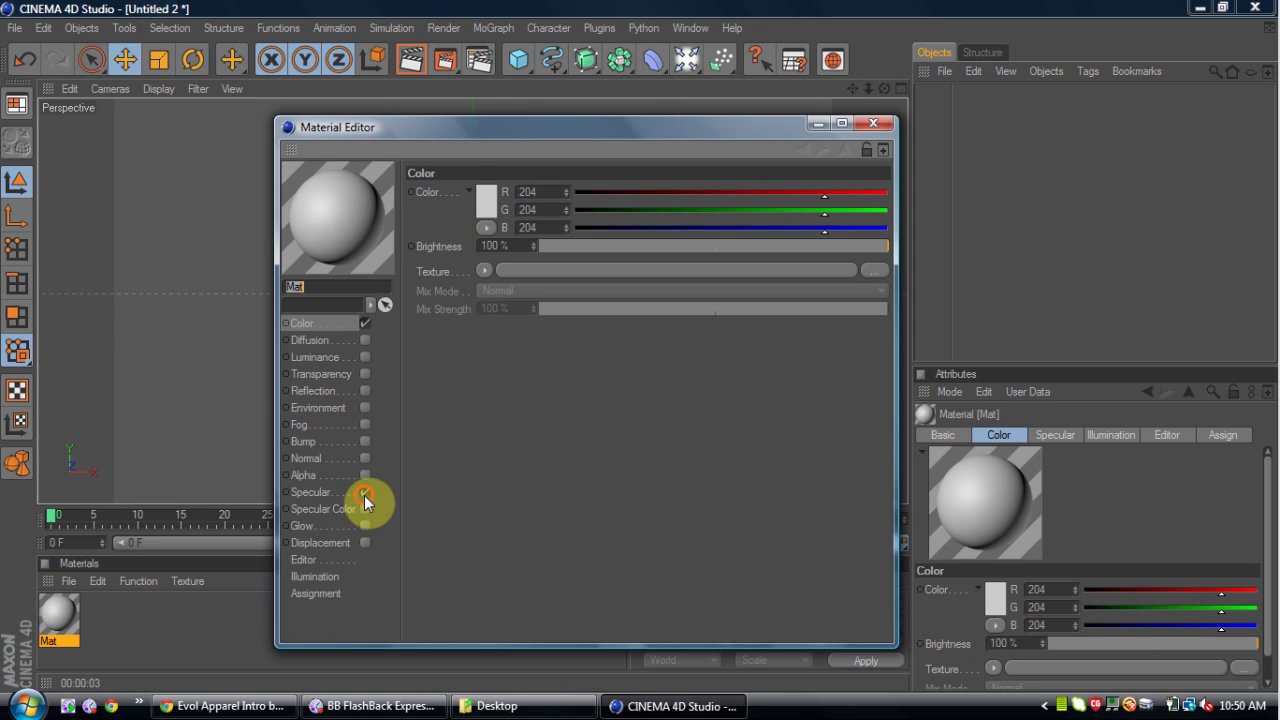
{"action": "left_click", "coordinate": [486, 202]}
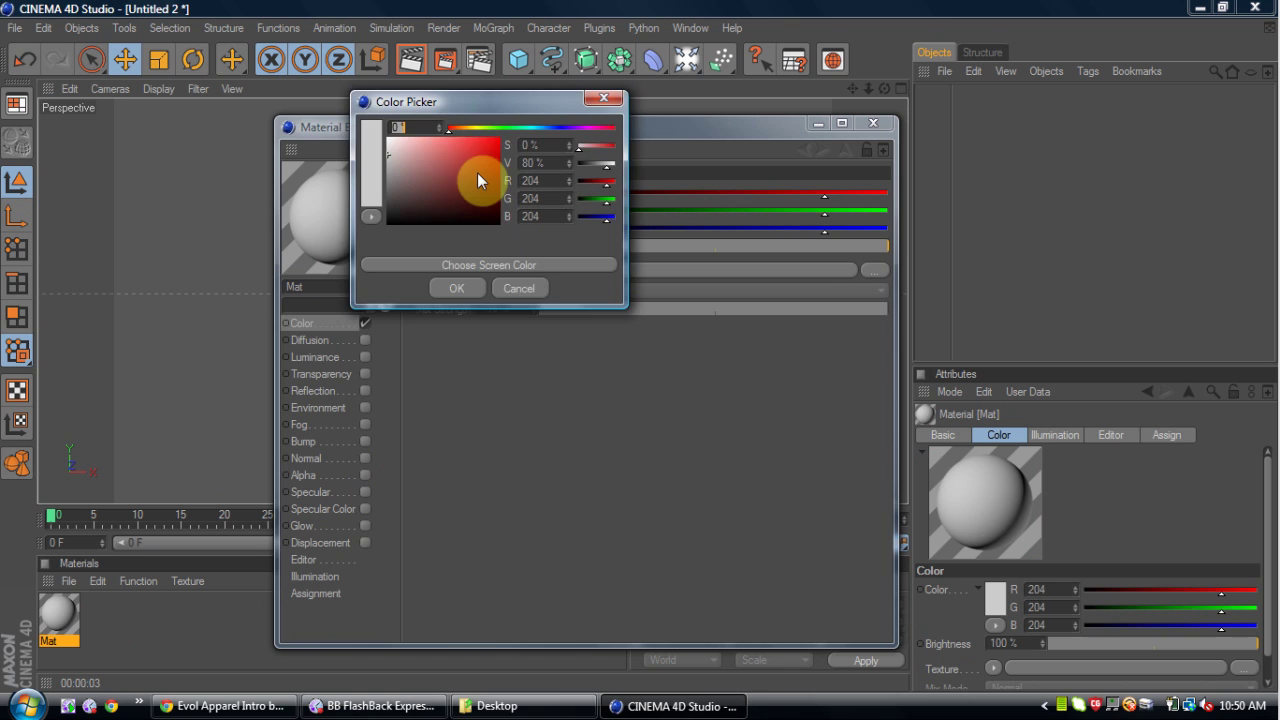
{"action": "left_click", "coordinate": [458, 289]}
{"action": "left_click", "coordinate": [867, 123]}
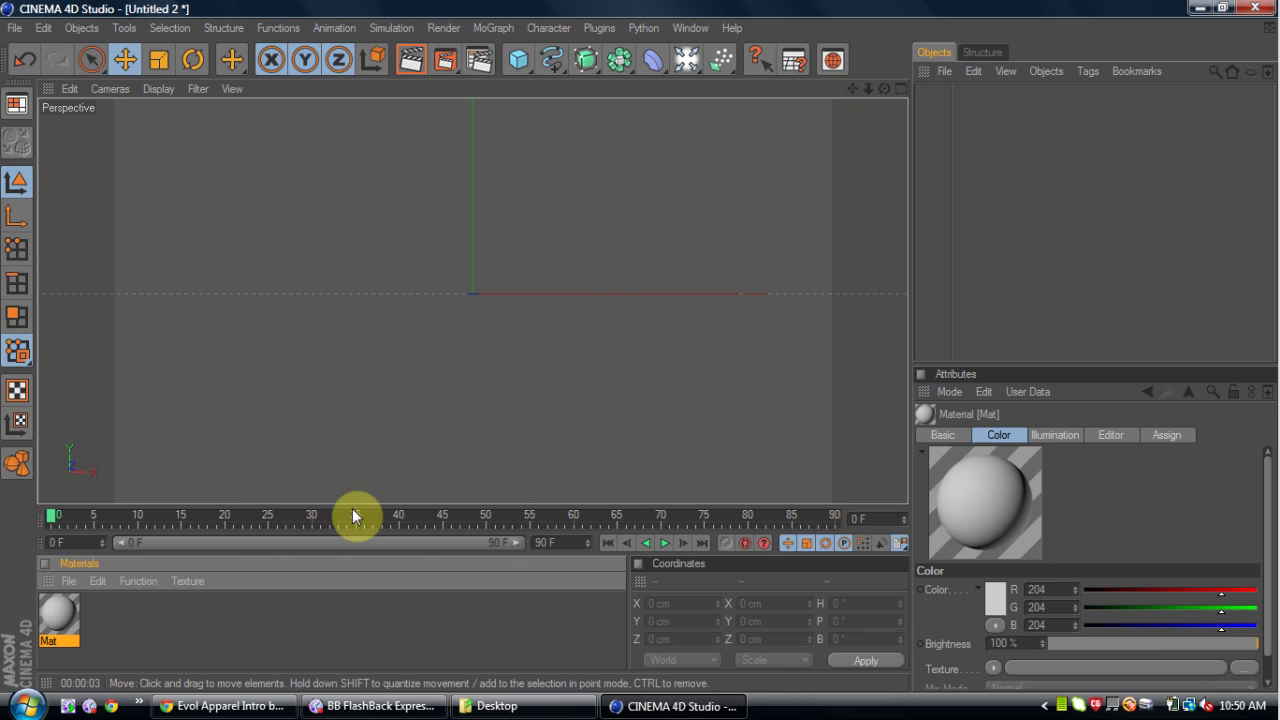
{"action": "double_click", "coordinate": [62, 625]}
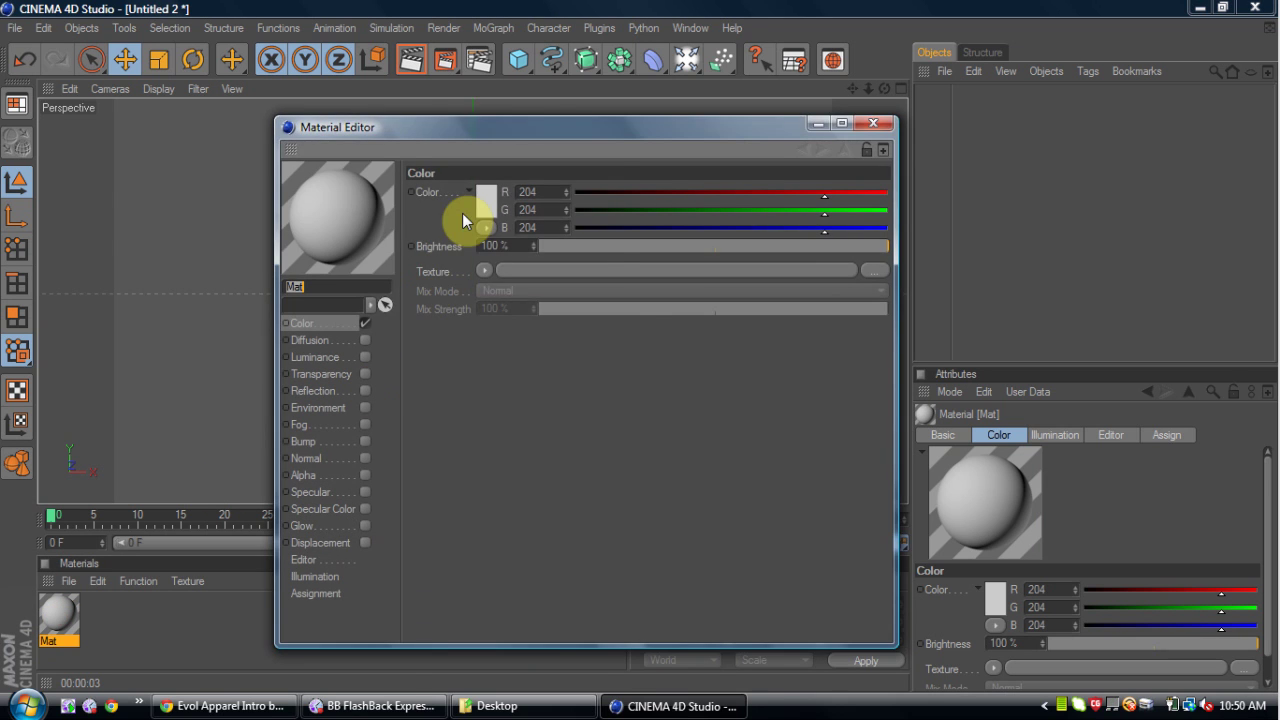
{"action": "left_click", "coordinate": [484, 203]}
{"action": "left_click", "coordinate": [455, 291]}
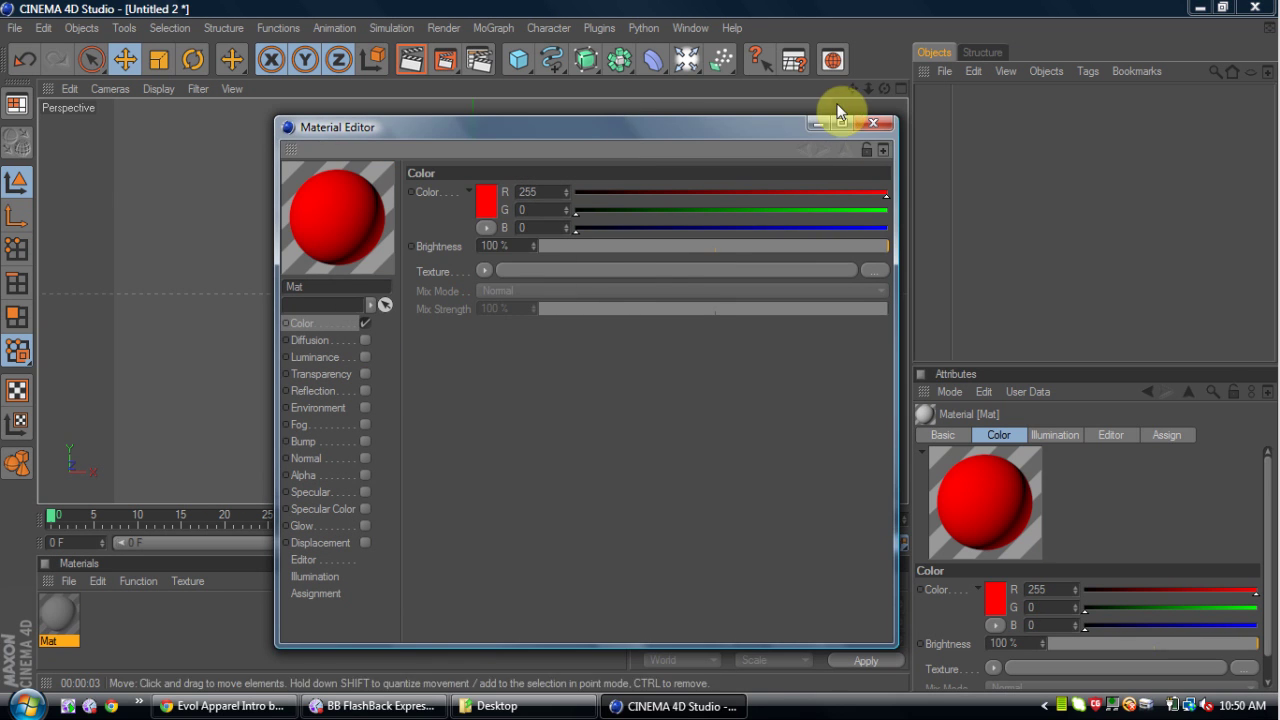
{"action": "left_click", "coordinate": [873, 123]}
Create a second material, Mat.1, and set its colour to yellow
{"action": "double_click", "coordinate": [98, 652]}
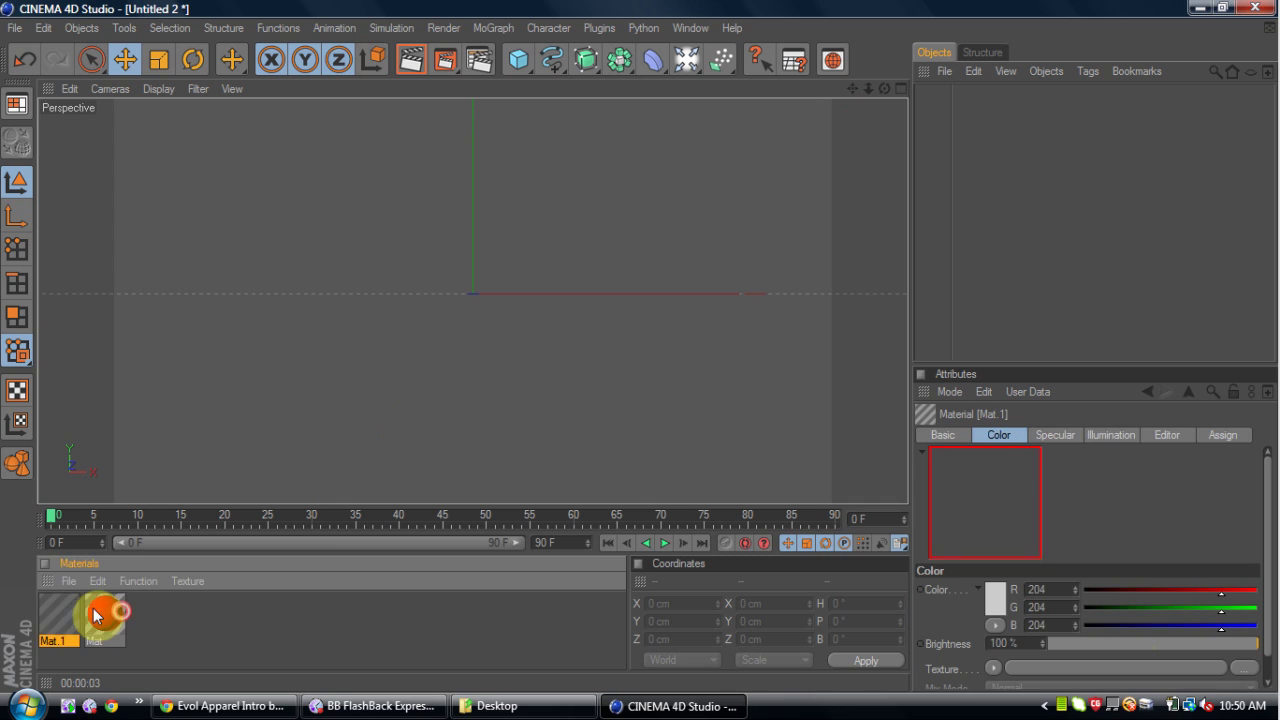
{"action": "double_click", "coordinate": [58, 614]}
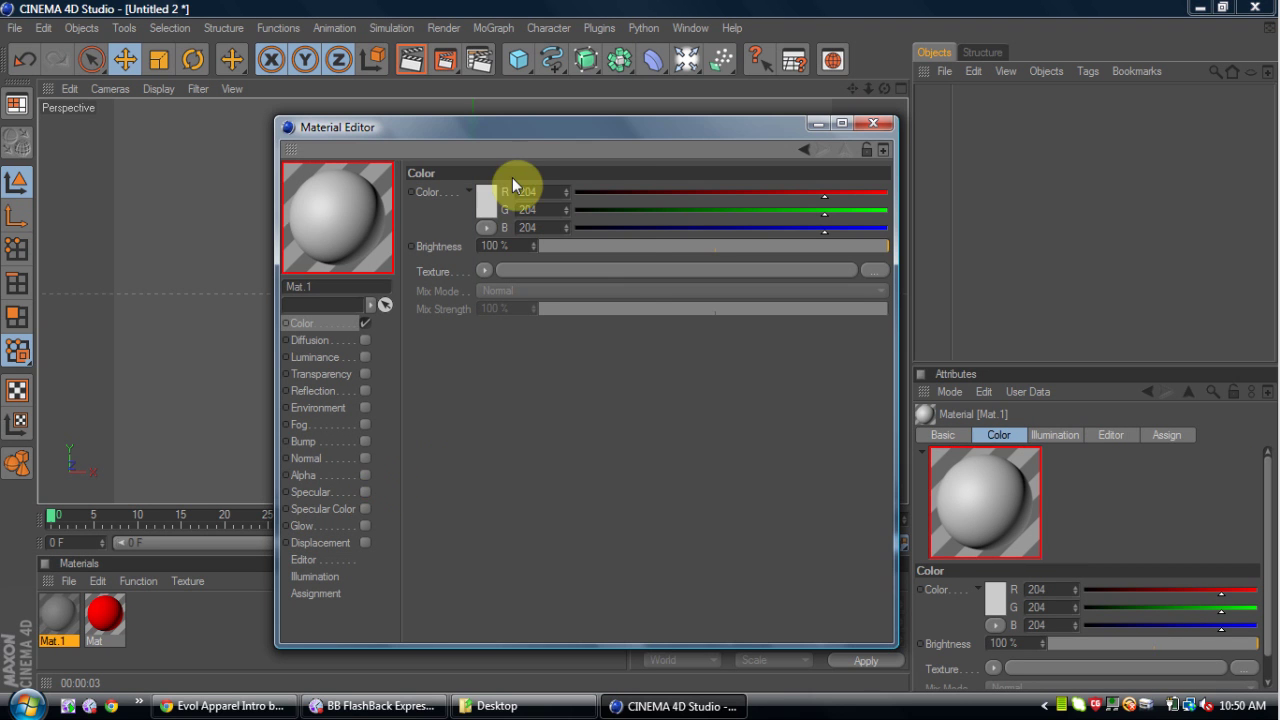
{"action": "left_click", "coordinate": [487, 199]}
{"action": "left_click", "coordinate": [466, 112]}
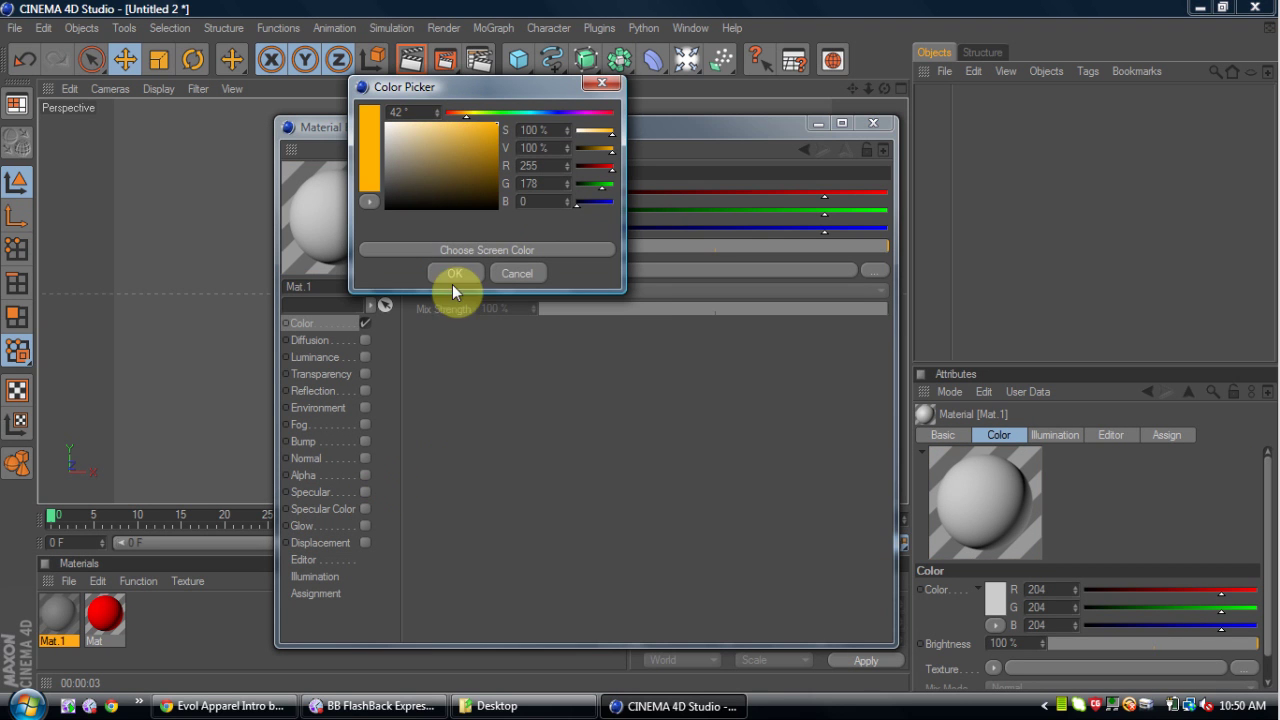
{"action": "left_click_drag", "start_coordinate": [467, 115], "coordinate": [473, 116]}
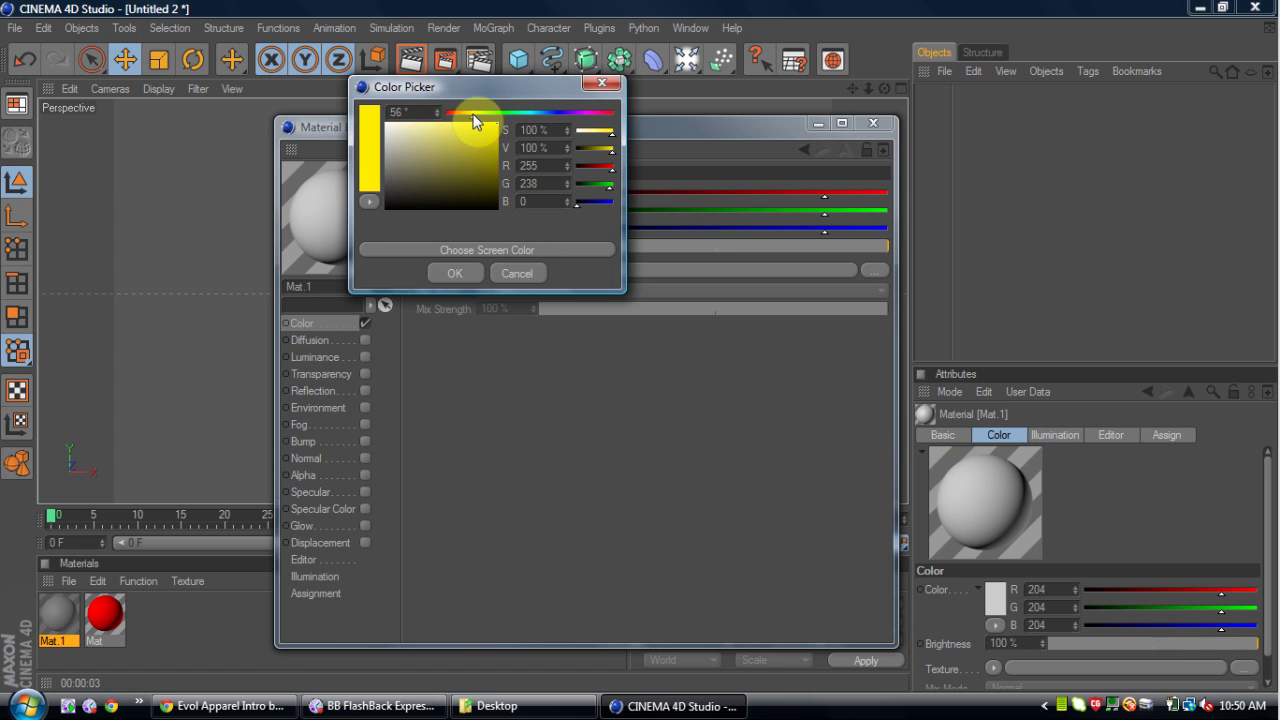
{"action": "left_click", "coordinate": [468, 273]}
{"action": "left_click", "coordinate": [873, 122]}
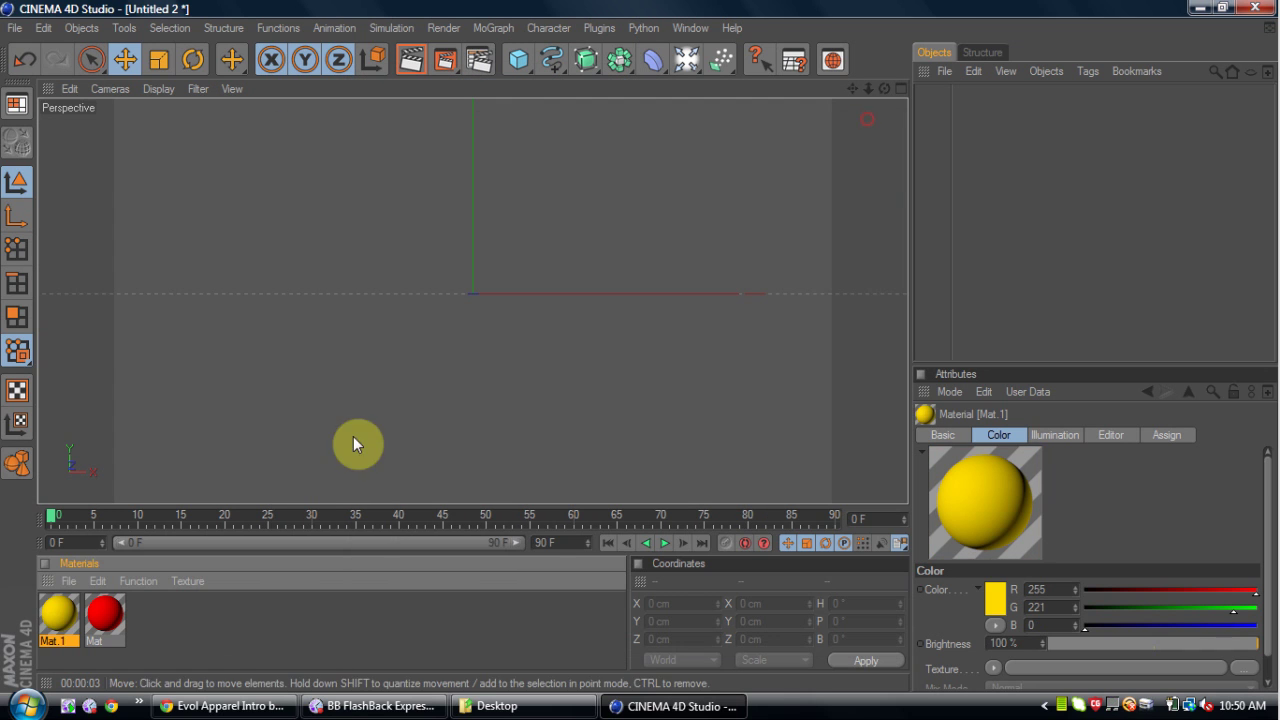
Create a third material, Mat.2, coloured green (R17 G153 B0)
{"action": "double_click", "coordinate": [191, 640]}
{"action": "double_click", "coordinate": [65, 612]}
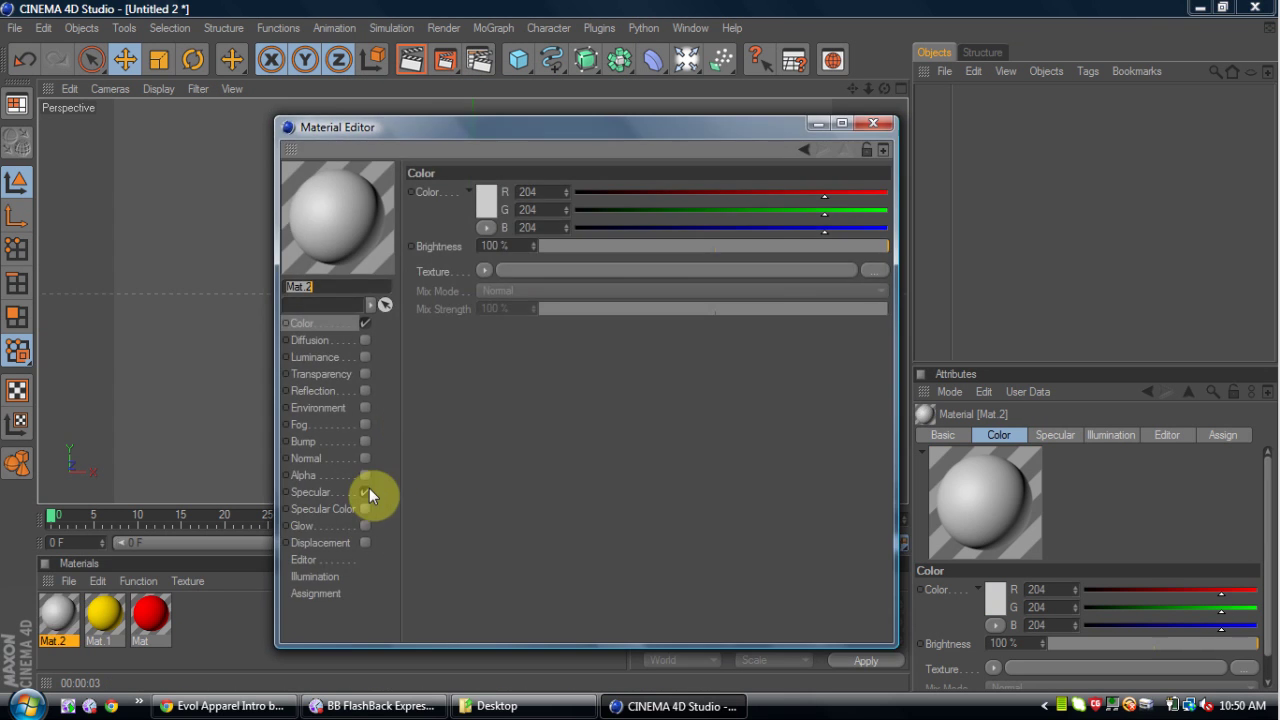
{"action": "left_click", "coordinate": [487, 196]}
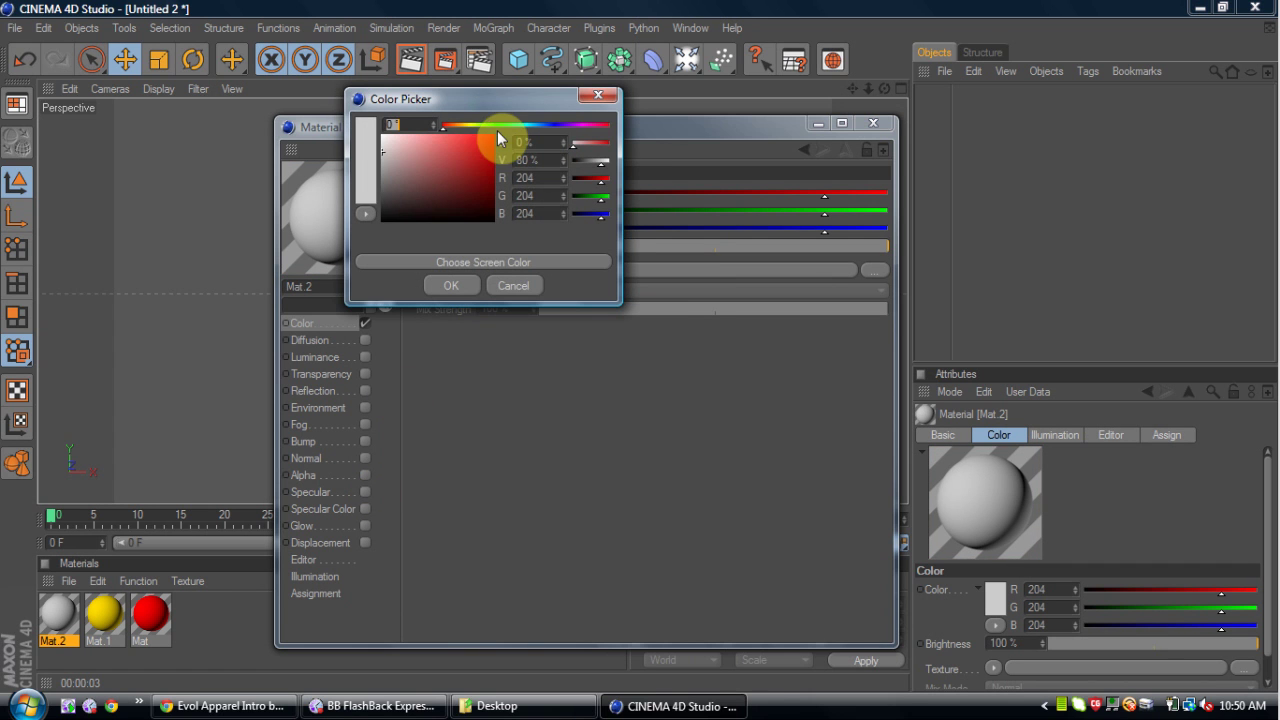
{"action": "left_click", "coordinate": [493, 125]}
{"action": "left_click_drag", "start_coordinate": [485, 150], "coordinate": [537, 168]}
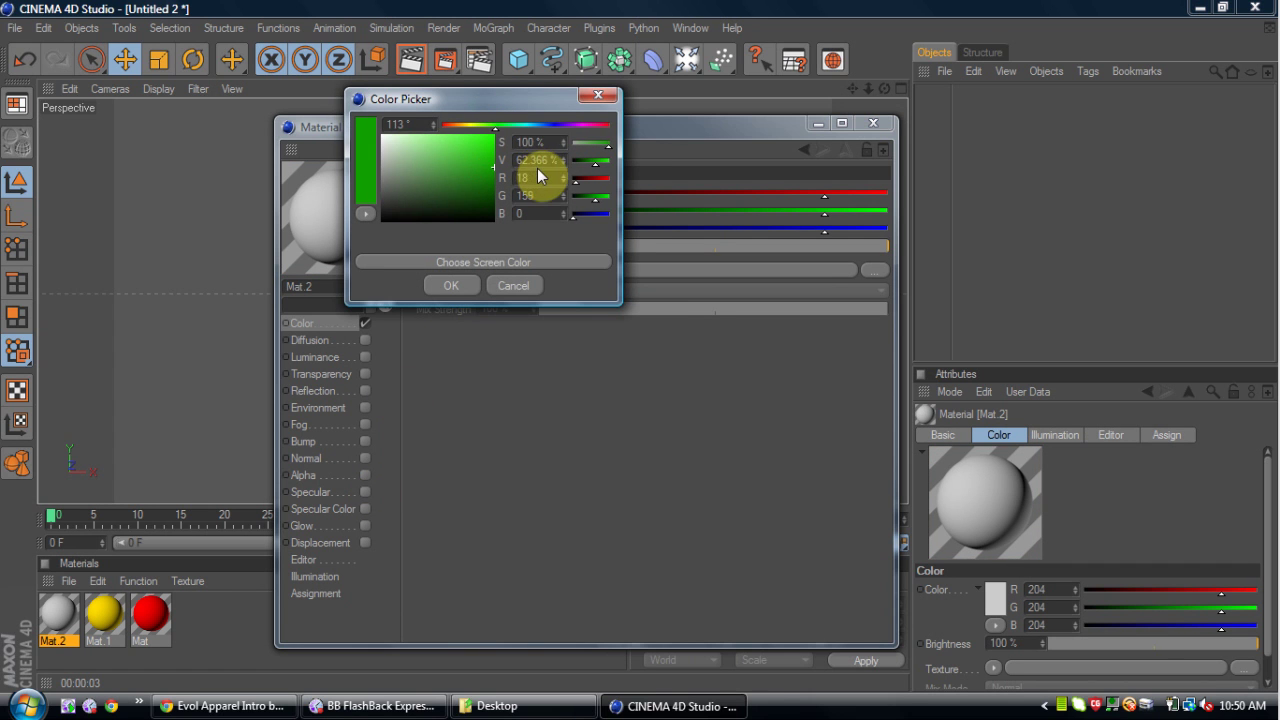
{"action": "left_click", "coordinate": [463, 285]}
{"action": "left_click", "coordinate": [875, 122]}
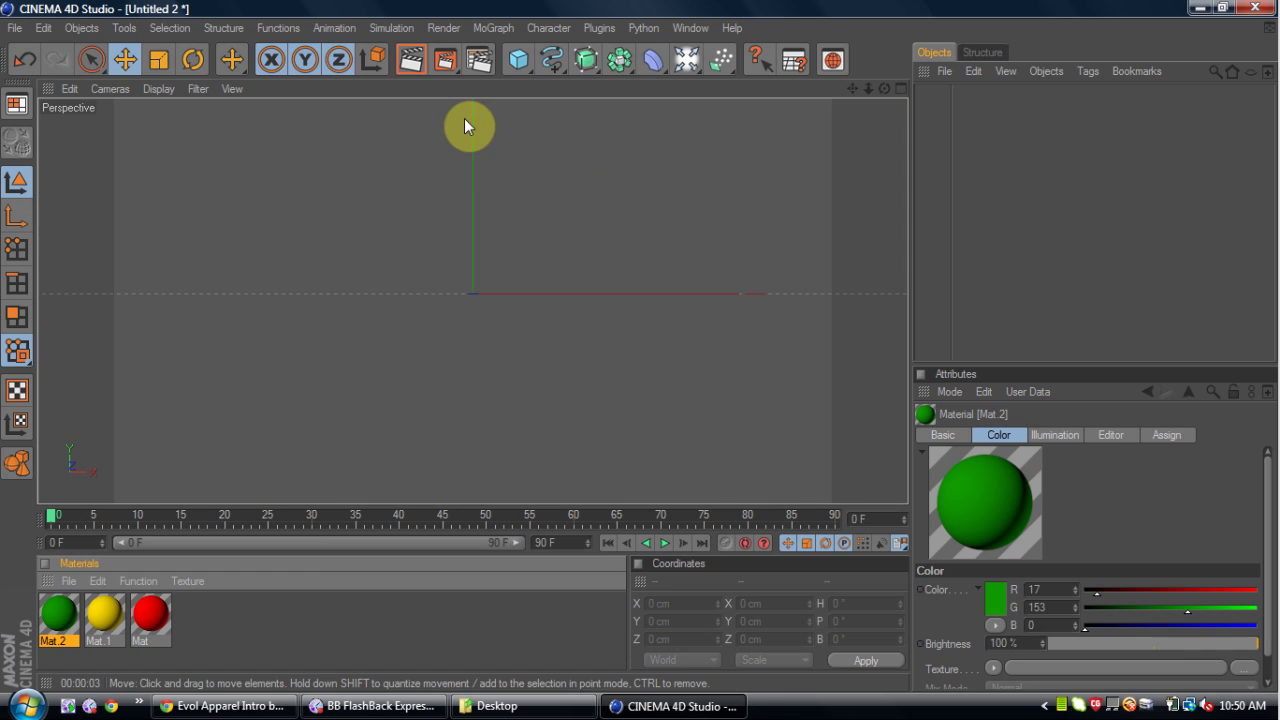
Switch to Evol.c4d and review its animation around frames 38 to 58
{"action": "left_click", "coordinate": [690, 28]}
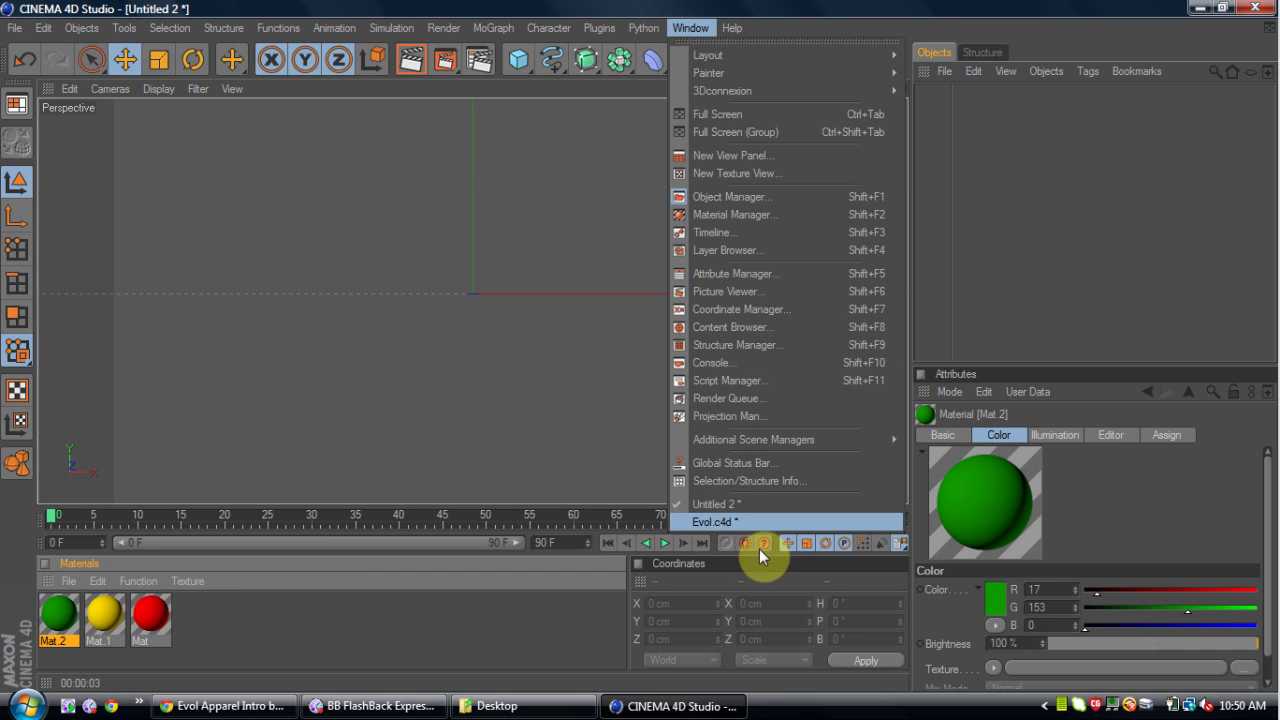
{"action": "left_click", "coordinate": [767, 524]}
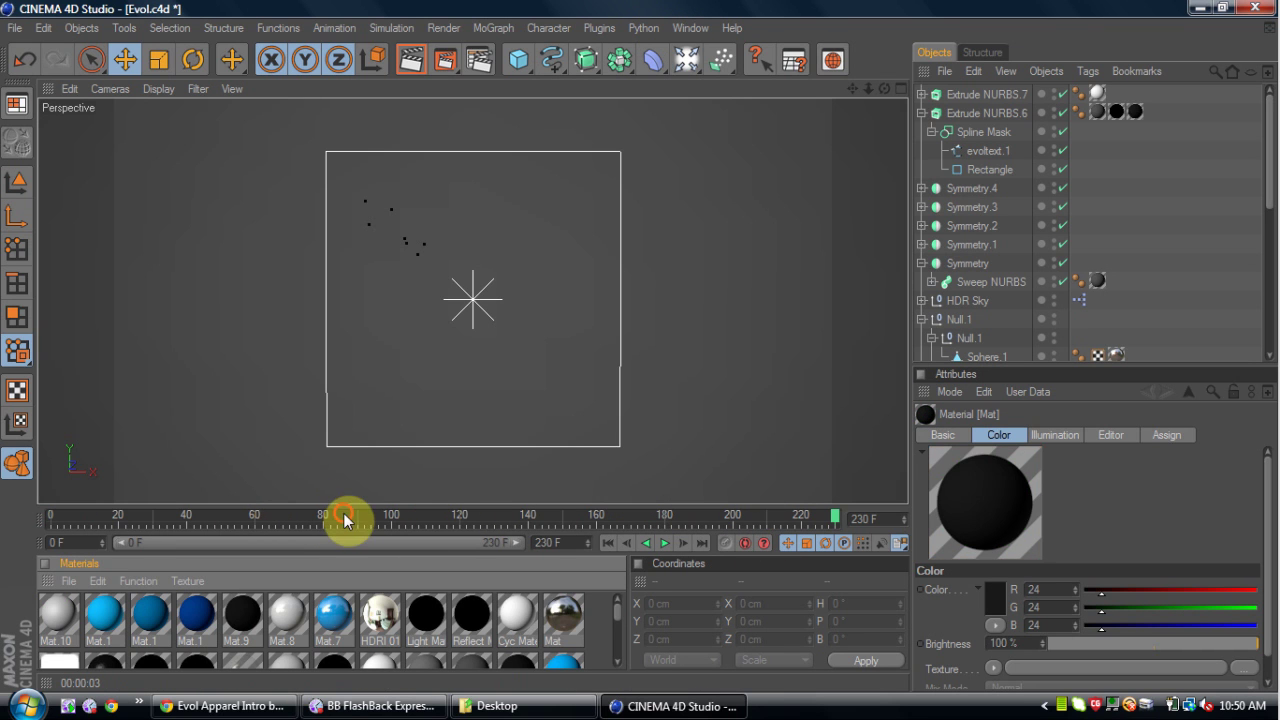
{"action": "left_click_drag", "start_coordinate": [285, 520], "coordinate": [158, 508]}
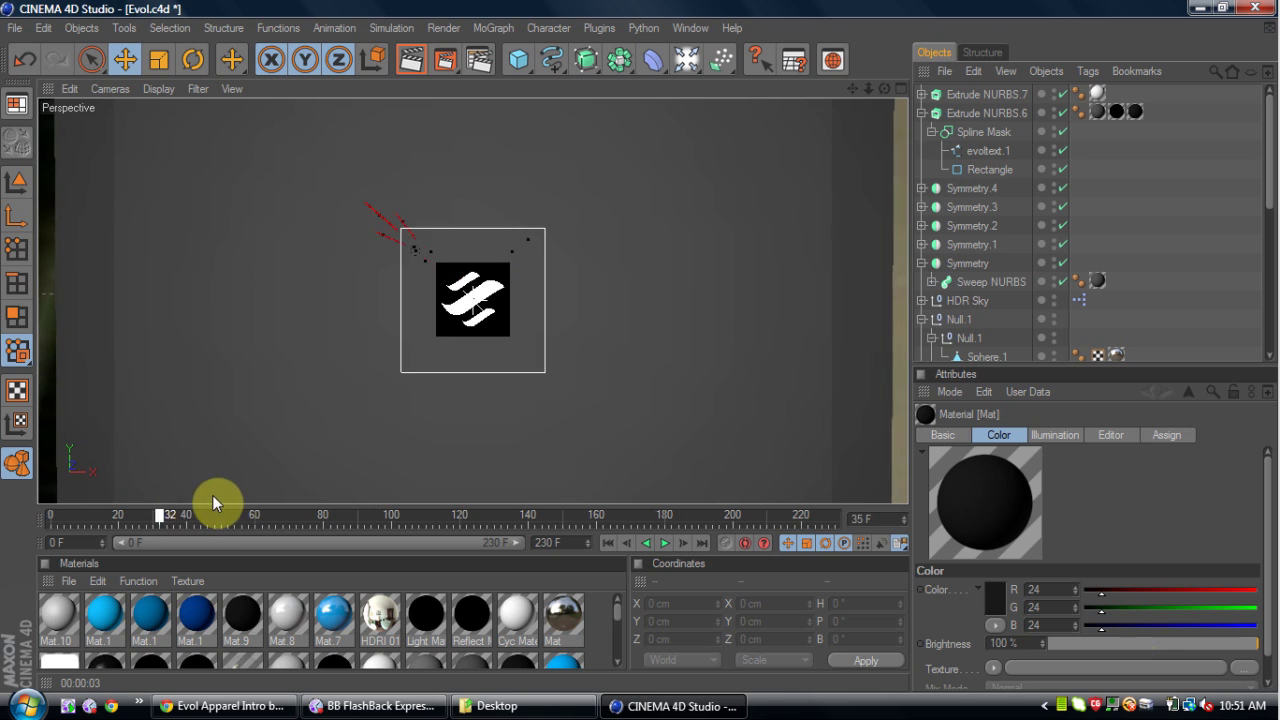
{"action": "left_click", "coordinate": [246, 506]}
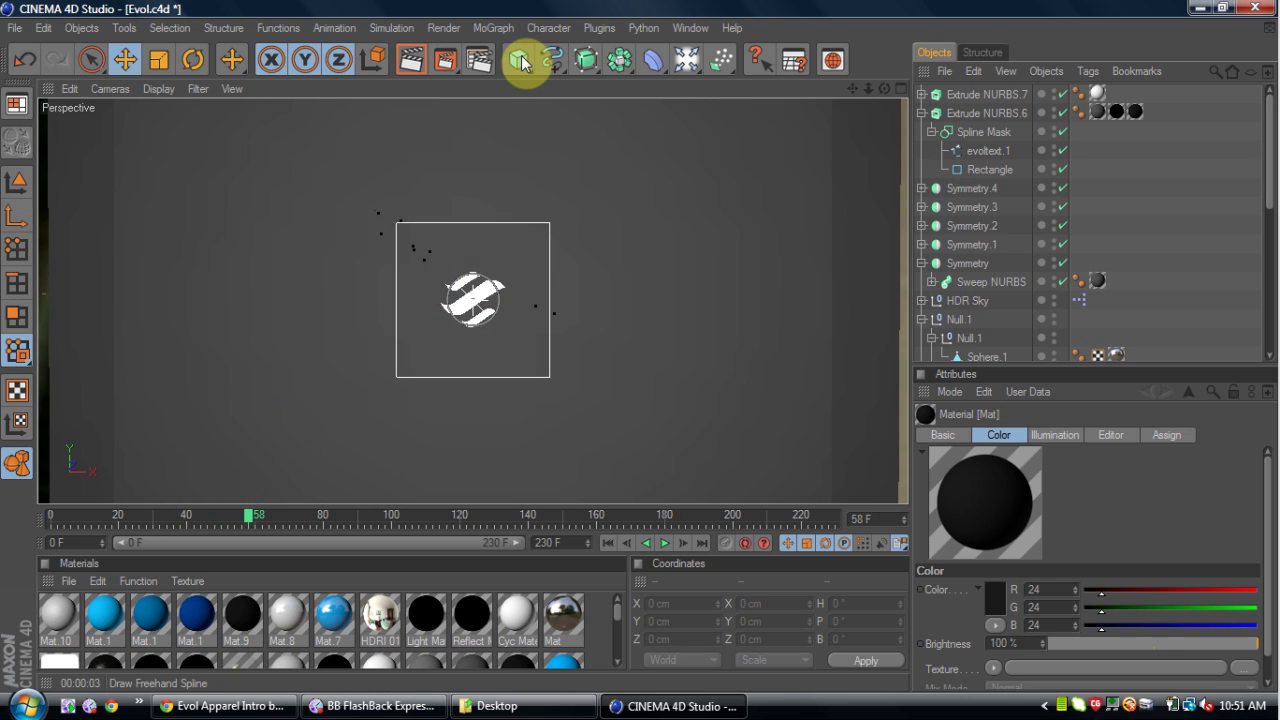
Switch back to Untitled 2 and set the current frame to 34
{"action": "left_click", "coordinate": [704, 28]}
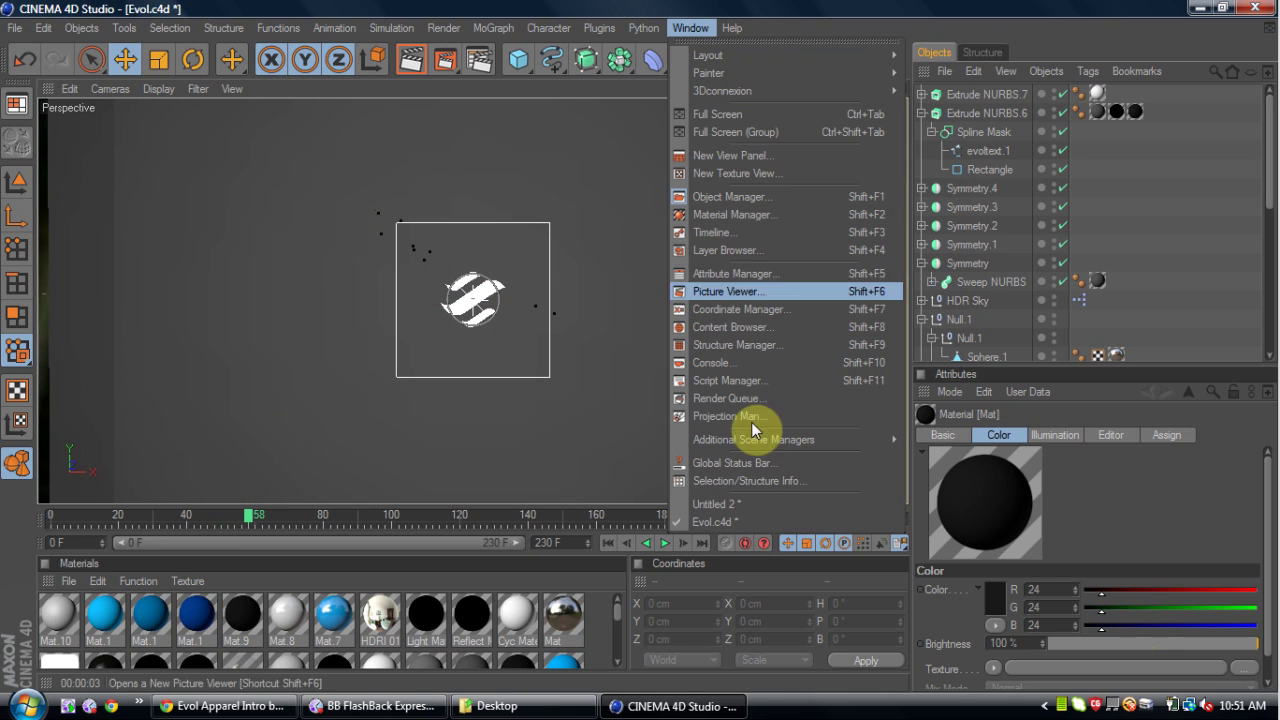
{"action": "left_click", "coordinate": [758, 503]}
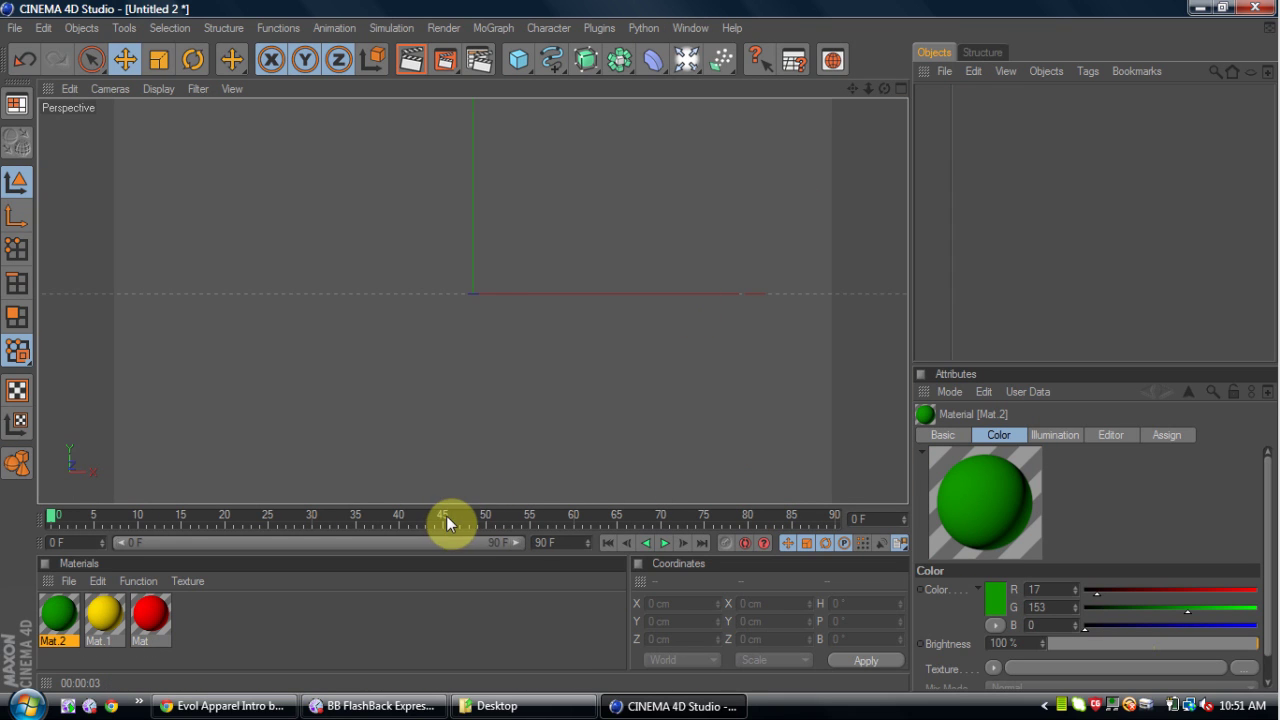
{"action": "left_click_drag", "start_coordinate": [449, 516], "coordinate": [713, 516]}
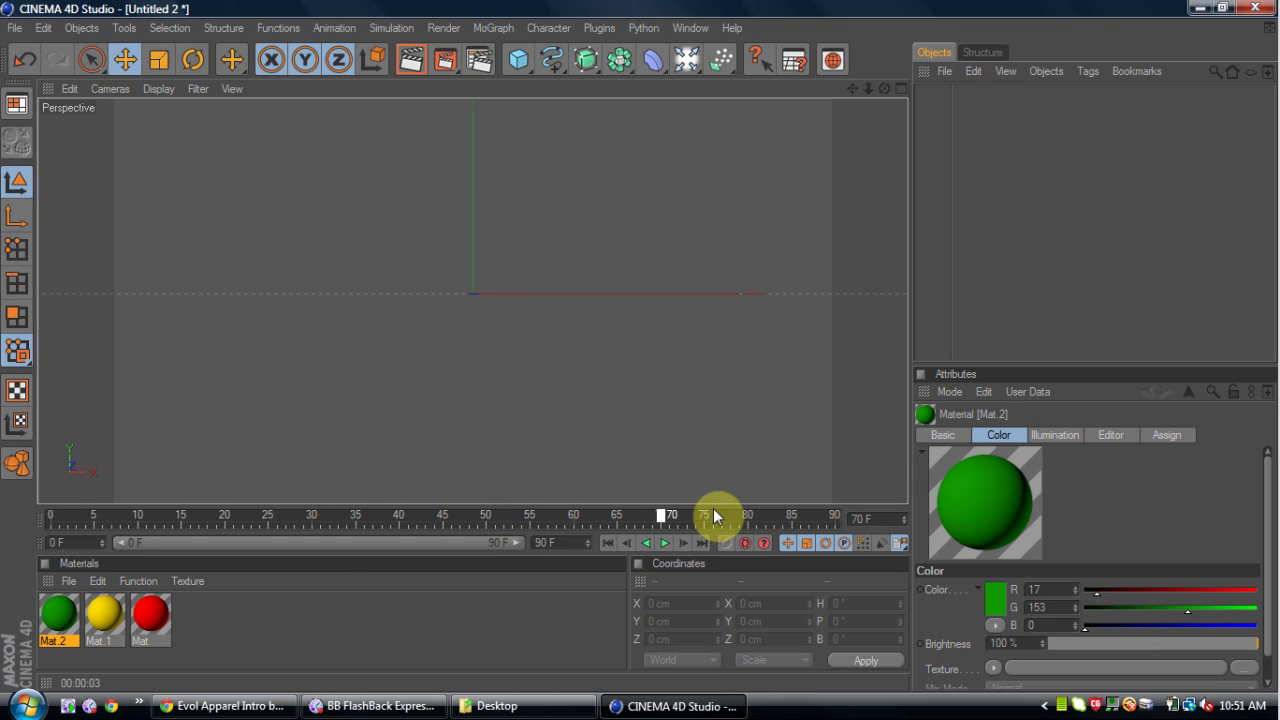
{"action": "left_click", "coordinate": [347, 515]}
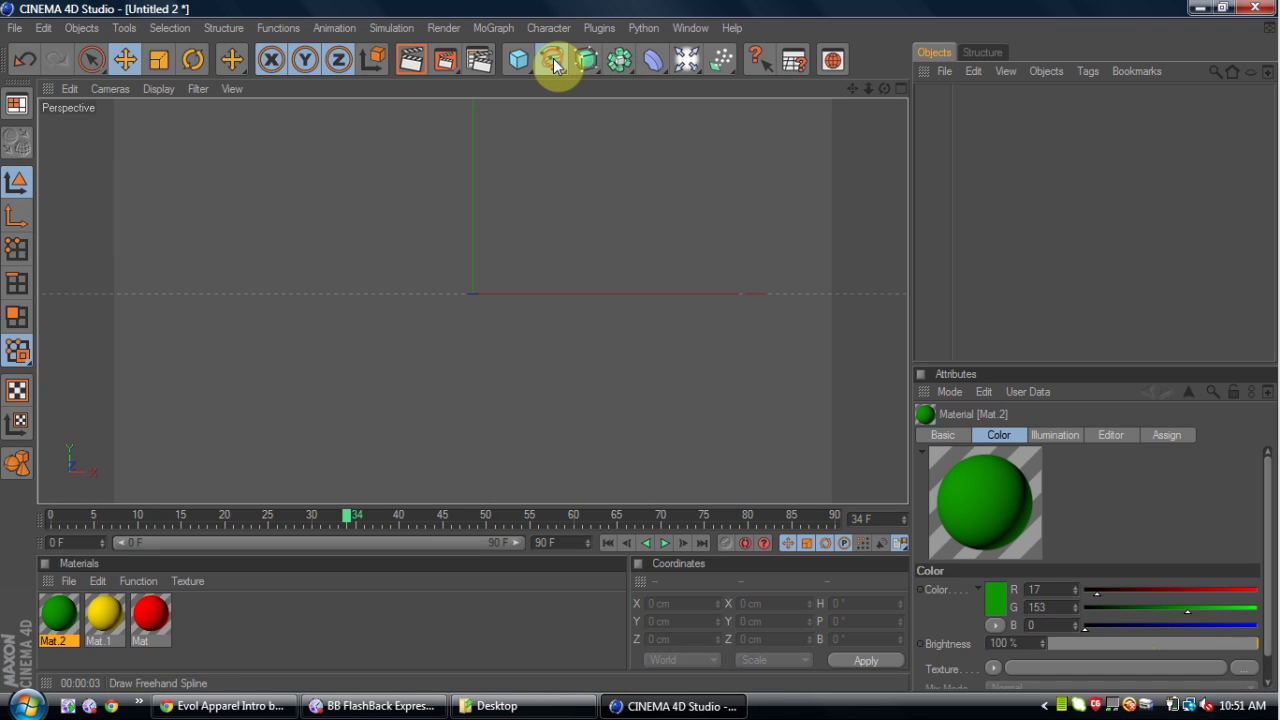
Add a Rectangle spline and set its width and height to 200 cm each
{"action": "left_click", "coordinate": [553, 58]}
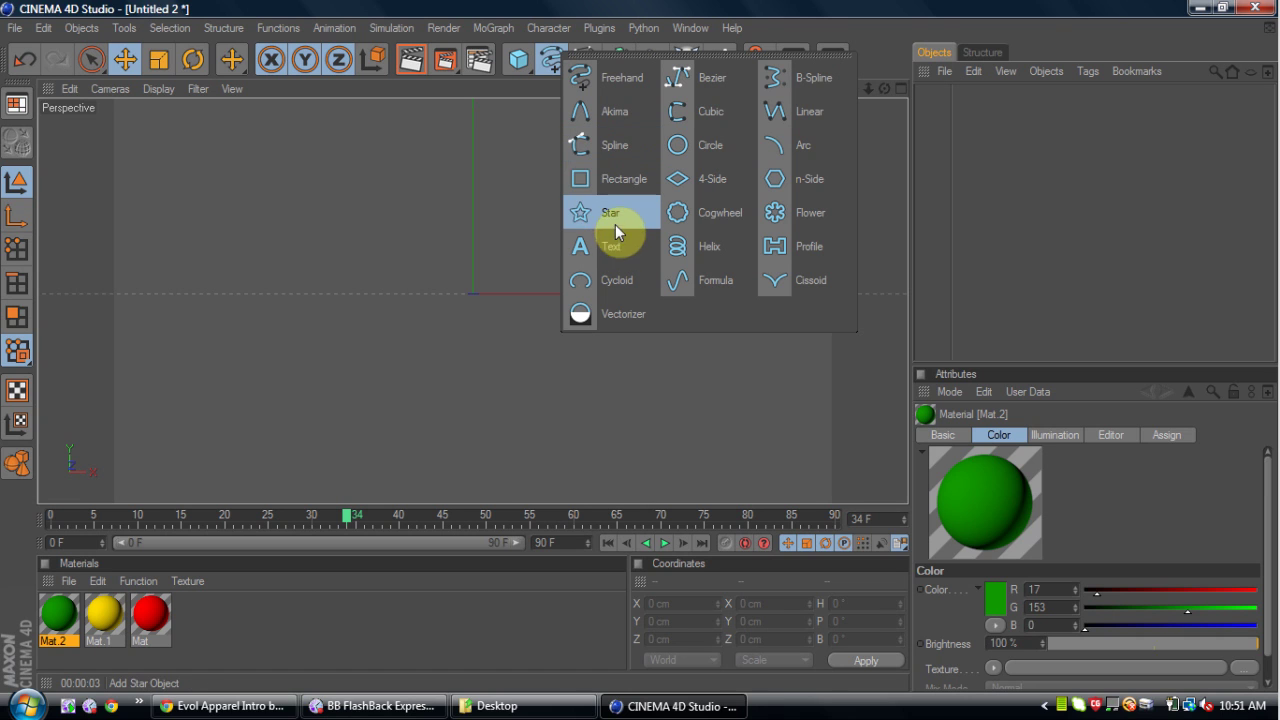
{"action": "left_click", "coordinate": [624, 180]}
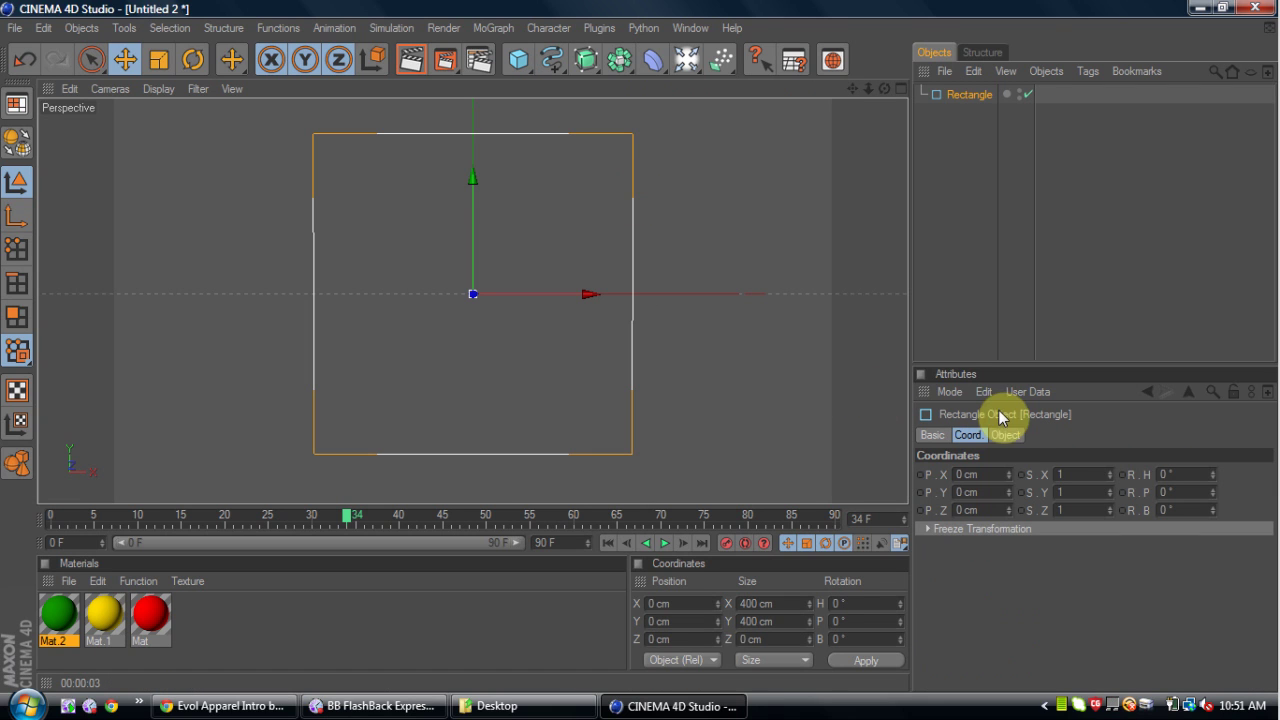
{"action": "left_click", "coordinate": [1005, 435]}
{"action": "left_click_drag", "start_coordinate": [1073, 480], "coordinate": [1064, 474]}
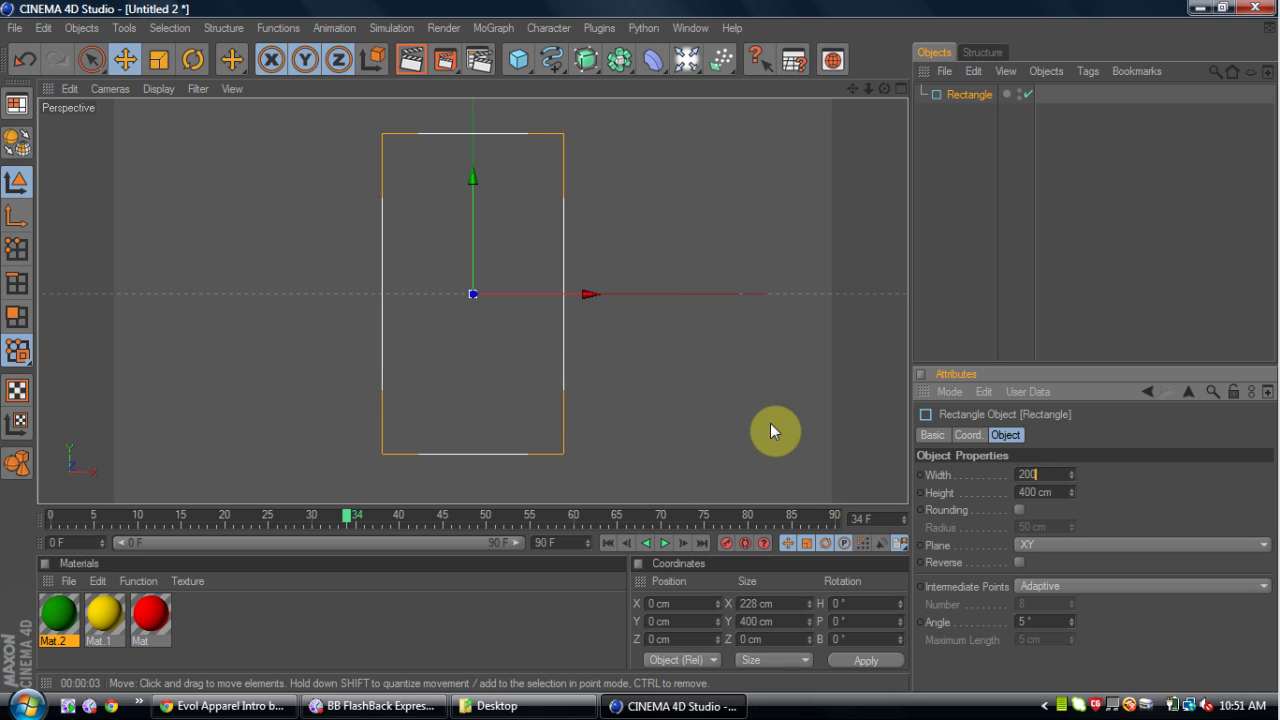
{"action": "type", "text": "200"}
{"action": "key", "text": "Return"}
{"action": "left_click", "coordinate": [1060, 490]}
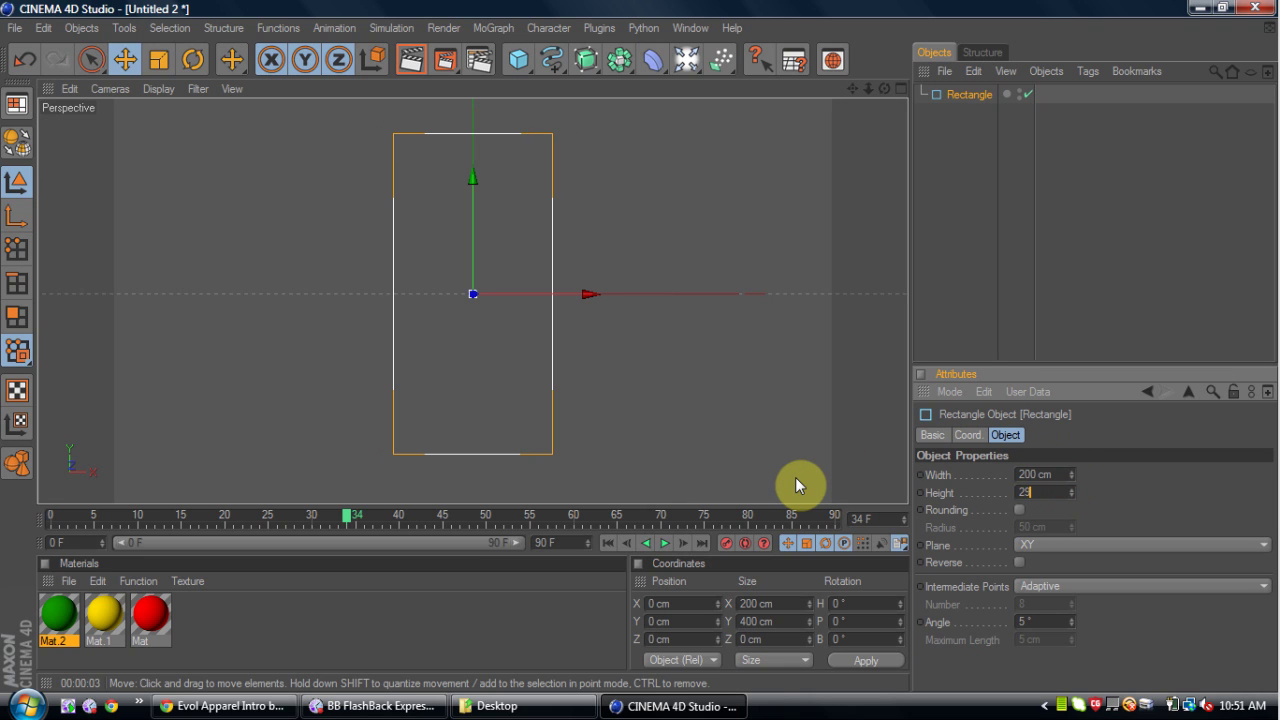
{"action": "type", "text": "200"}
{"action": "key", "text": "Return"}
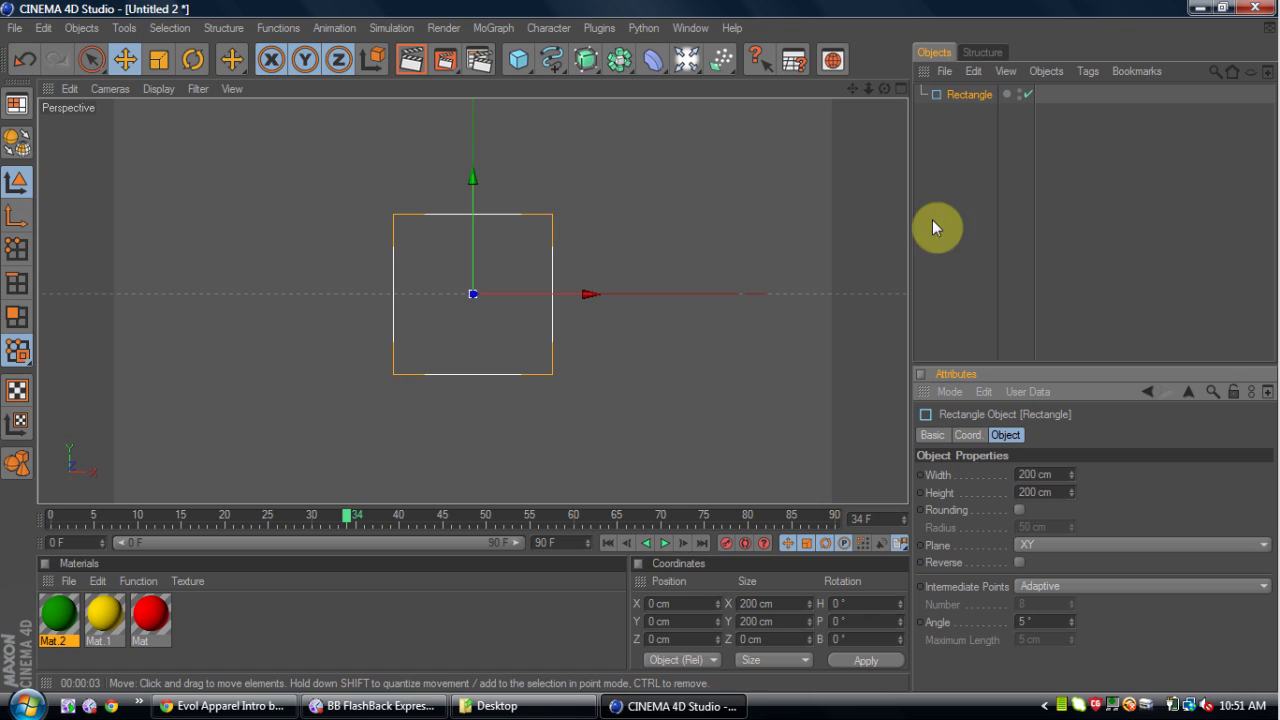
Check the Evol.c4d reference animation at frames 52 and 37
{"action": "left_click", "coordinate": [690, 28]}
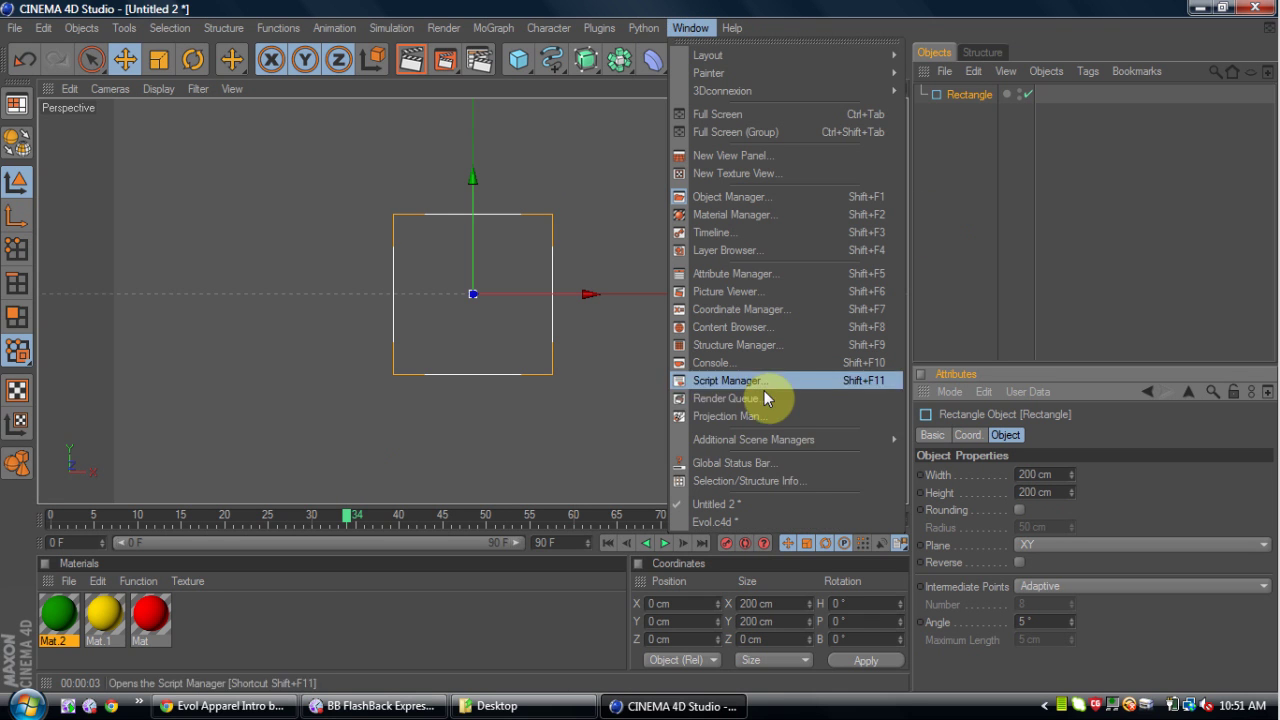
{"action": "left_click", "coordinate": [790, 522]}
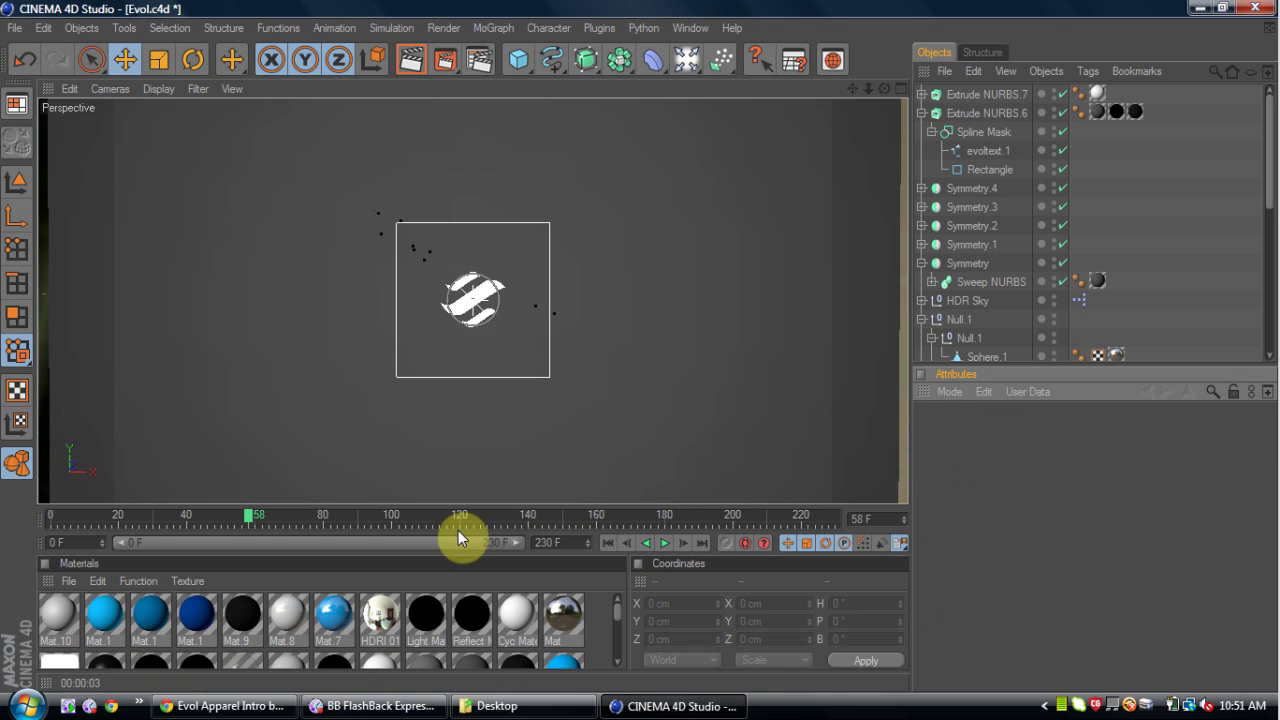
{"action": "left_click", "coordinate": [228, 515]}
{"action": "left_click", "coordinate": [178, 506]}
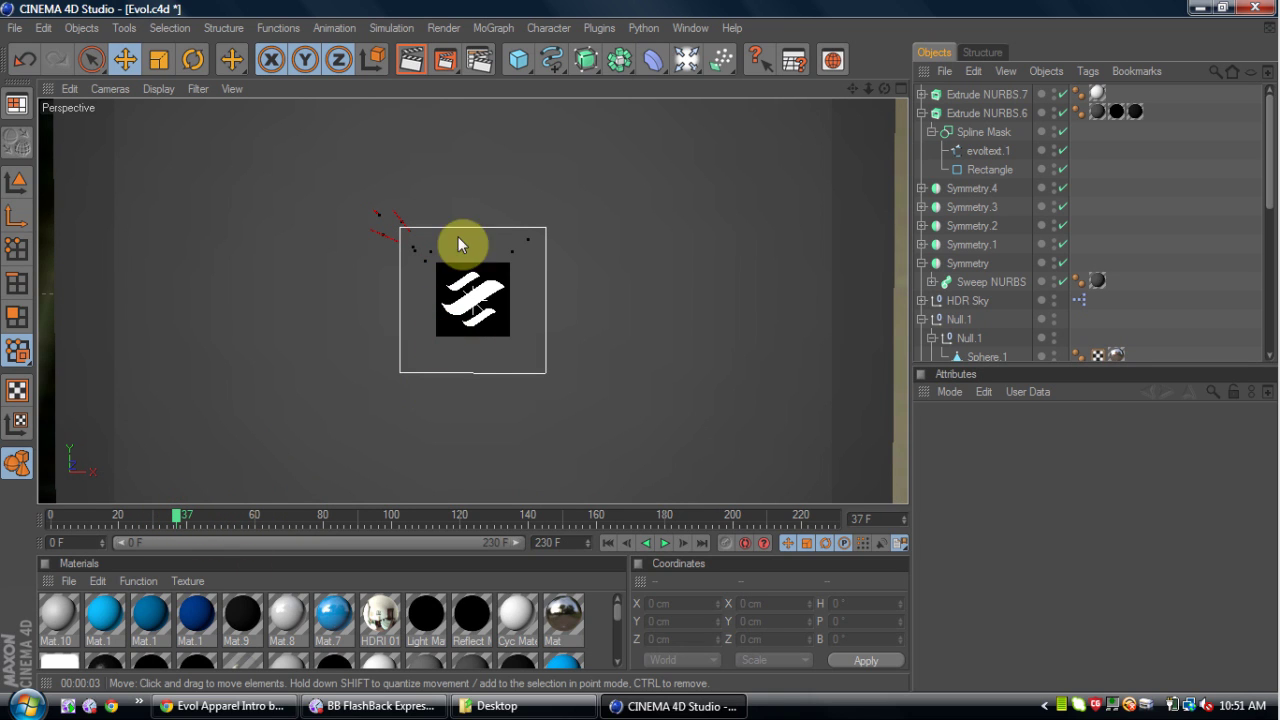
Back in Untitled 2, copy and paste the Rectangle to create four duplicates, Rectangle.1 to Rectangle.4
{"action": "left_click", "coordinate": [690, 28]}
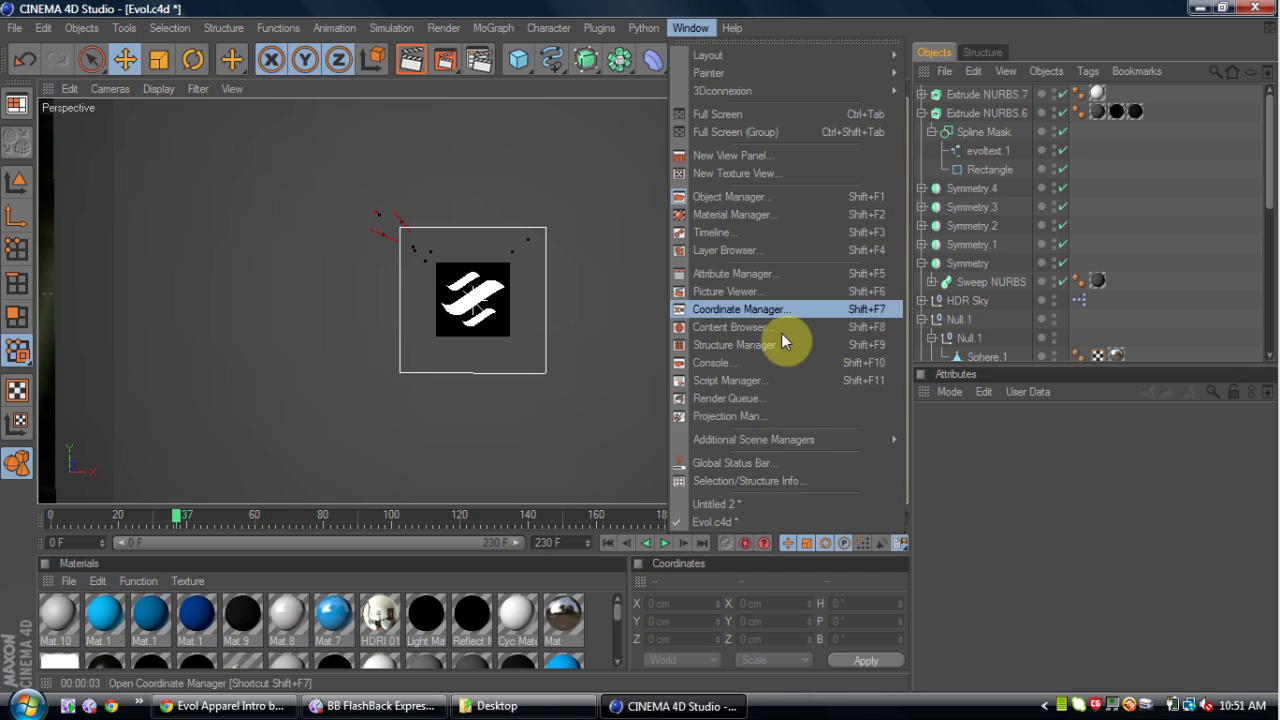
{"action": "left_click", "coordinate": [760, 504]}
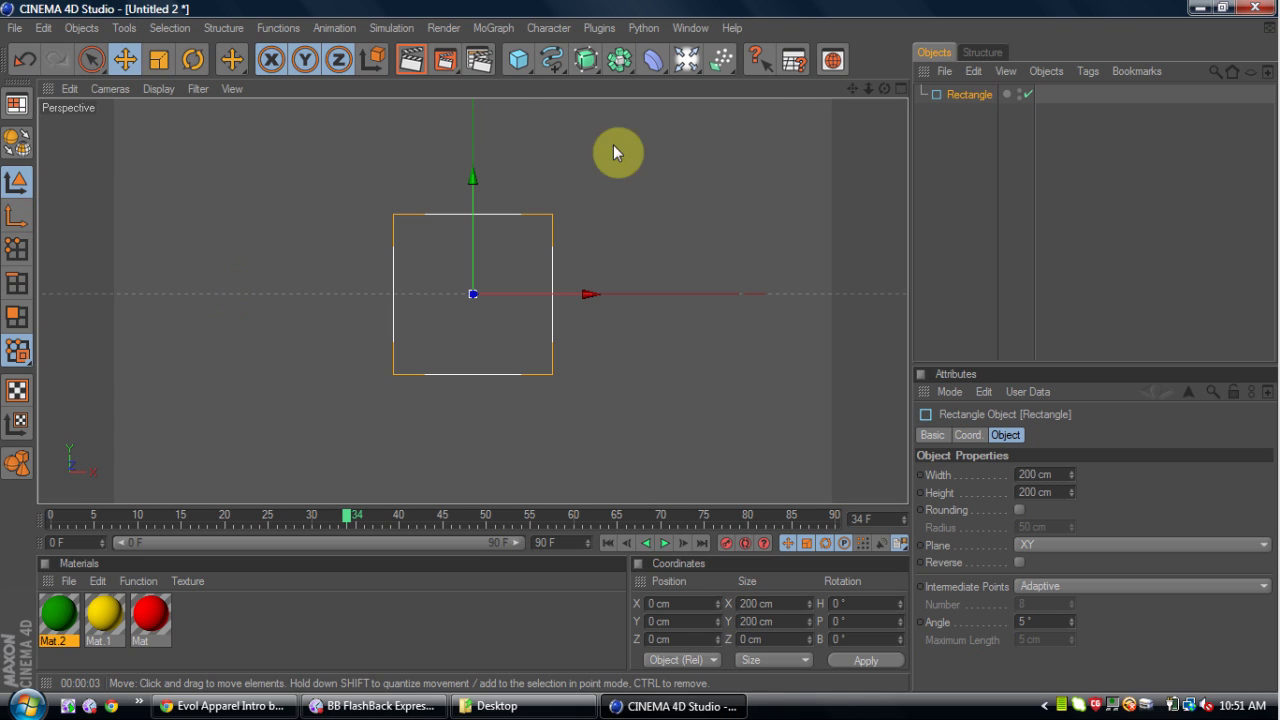
{"action": "left_click", "coordinate": [952, 97]}
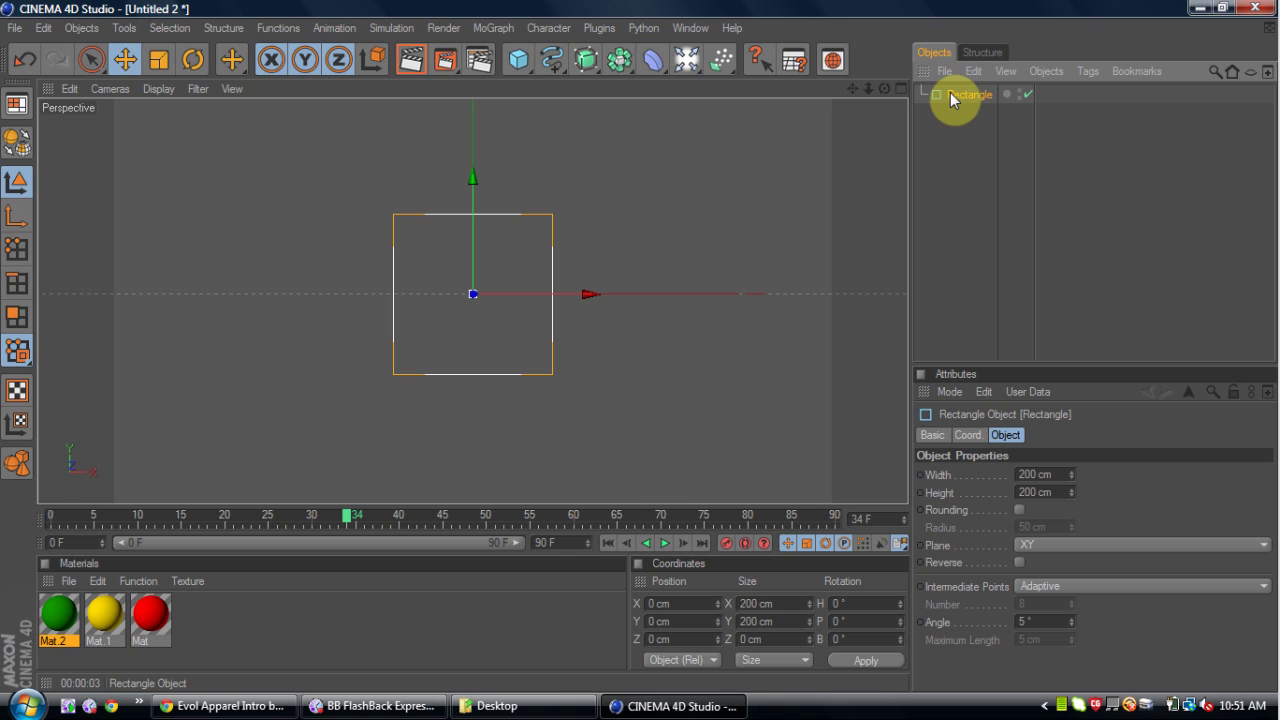
{"action": "key", "text": "ctrl+c"}
{"action": "key", "text": "ctrl+v"}
{"action": "key", "text": "ctrl+v"}
{"action": "key", "text": "ctrl+v"}
{"action": "key", "text": "ctrl+v"}
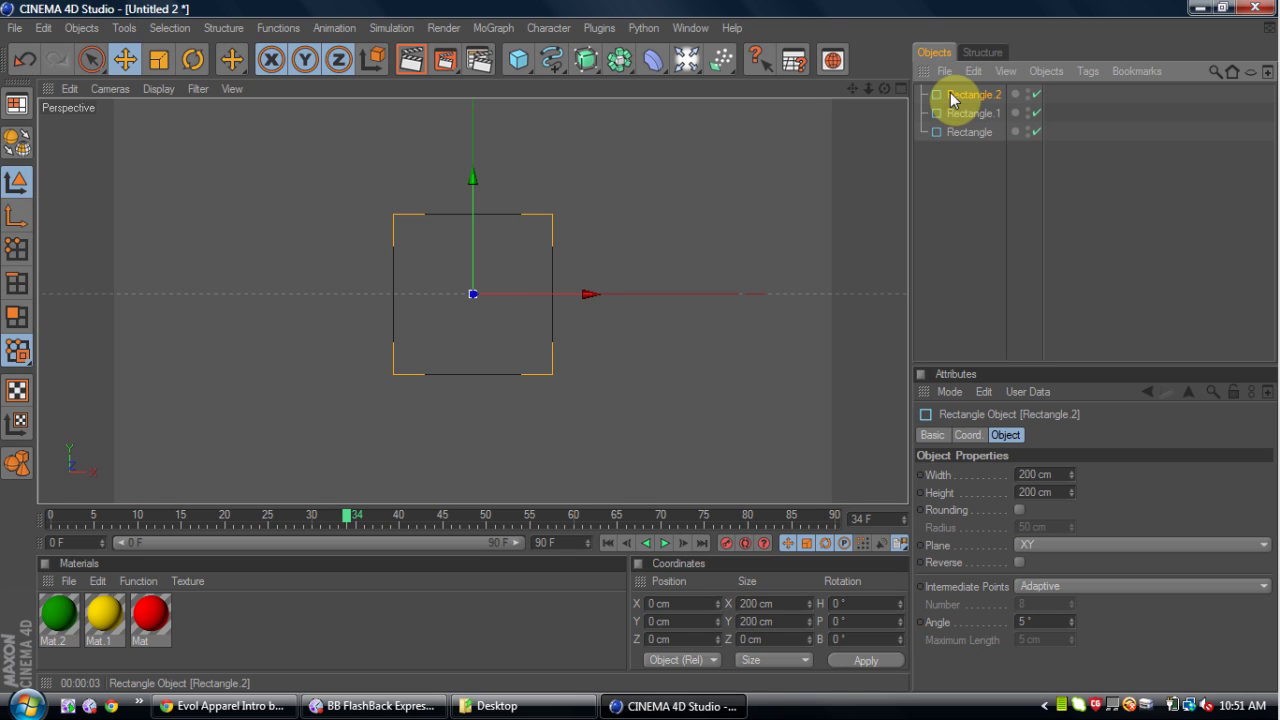
{"action": "left_click", "coordinate": [700, 26]}
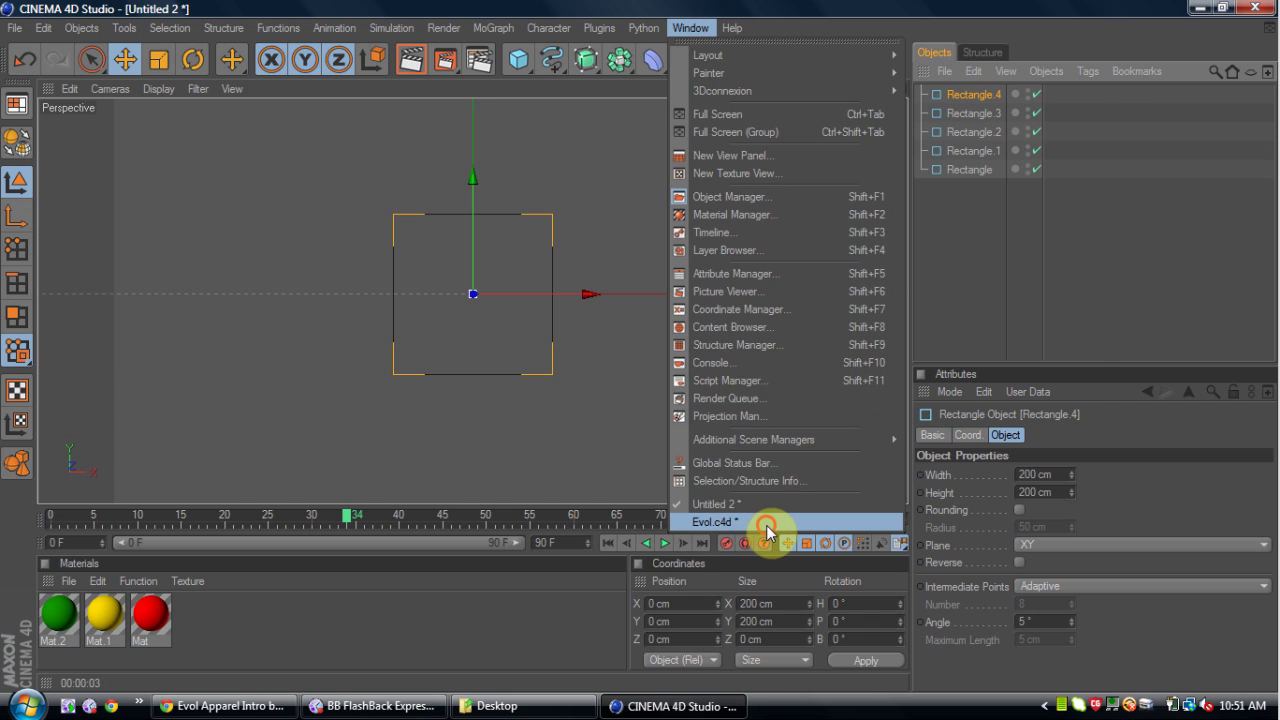
{"action": "left_click", "coordinate": [765, 523]}
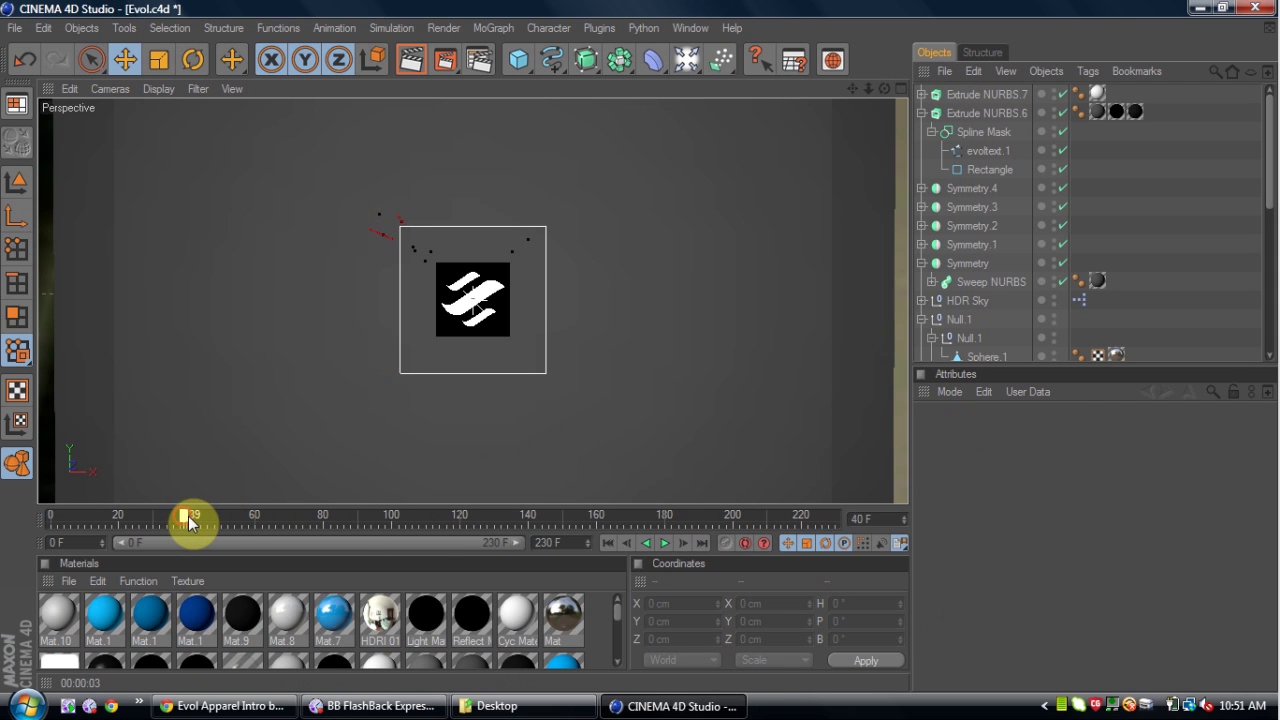
{"action": "left_click_drag", "start_coordinate": [188, 516], "coordinate": [216, 509]}
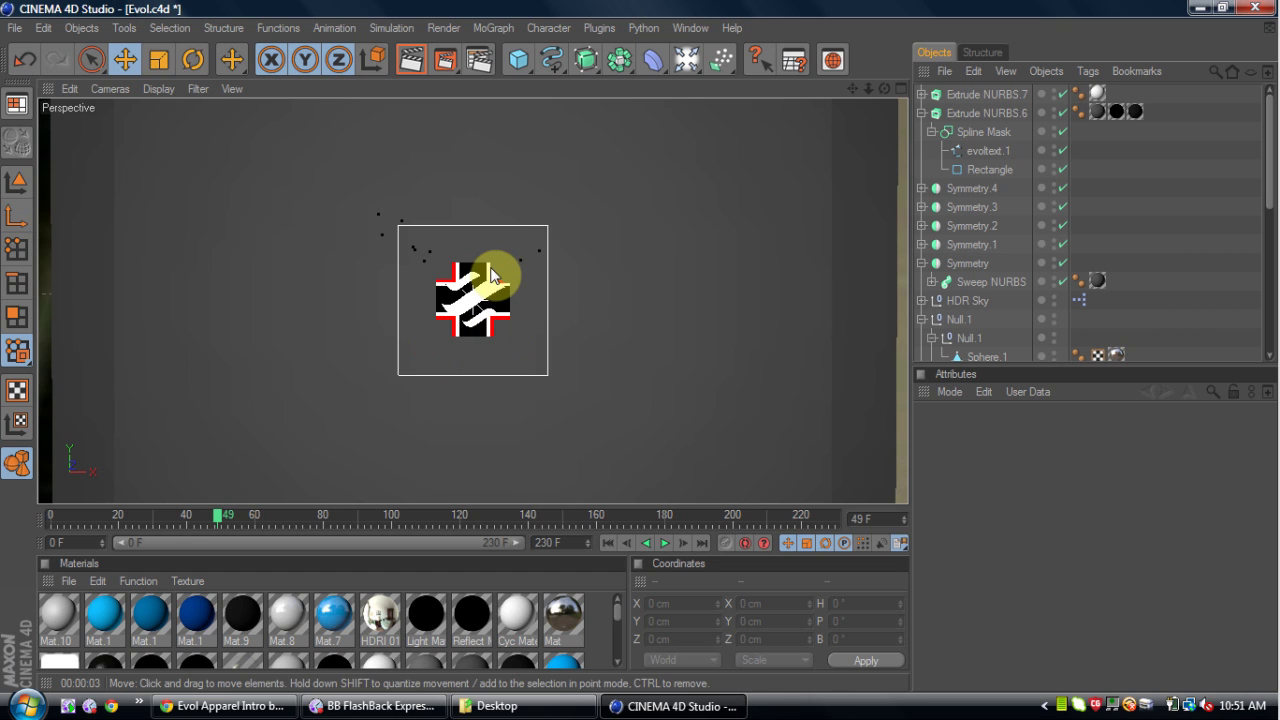
{"action": "left_click", "coordinate": [690, 28]}
Back in Untitled 2, give Rectangle.1 through Rectangle.4 together a 100 cm width and 100 cm height
{"action": "left_click", "coordinate": [776, 504]}
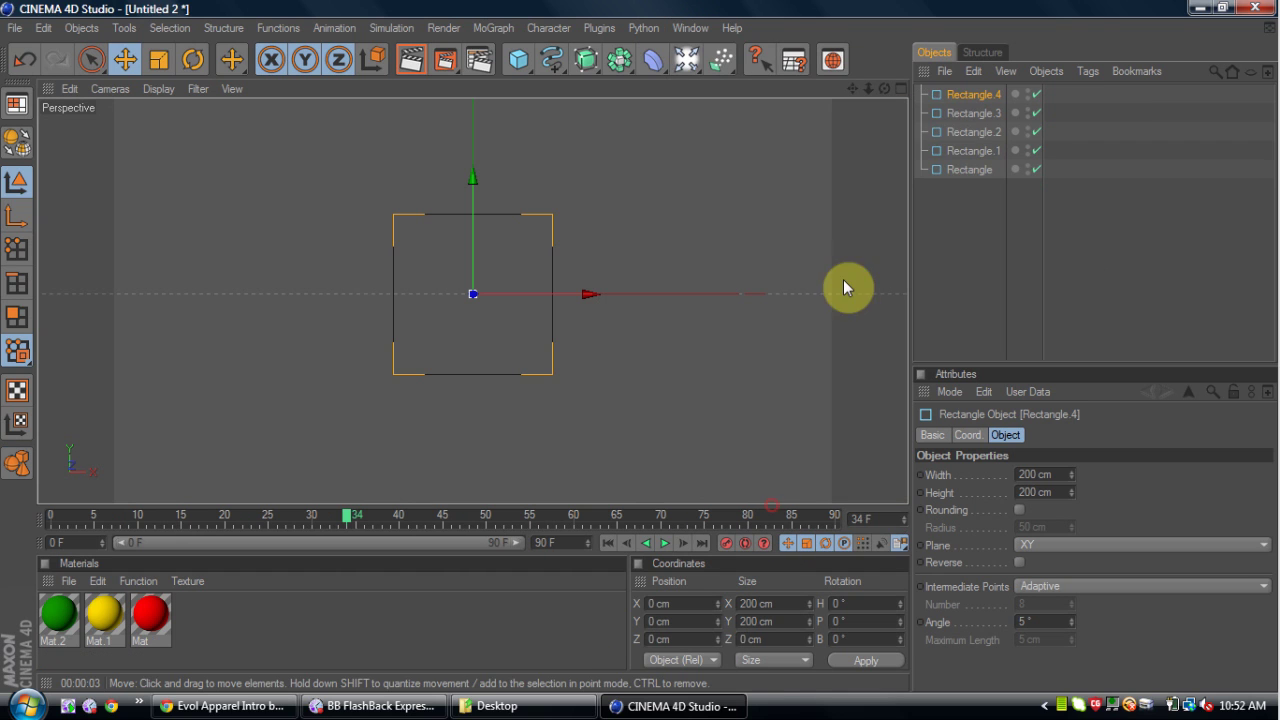
{"action": "left_click", "coordinate": [966, 113]}
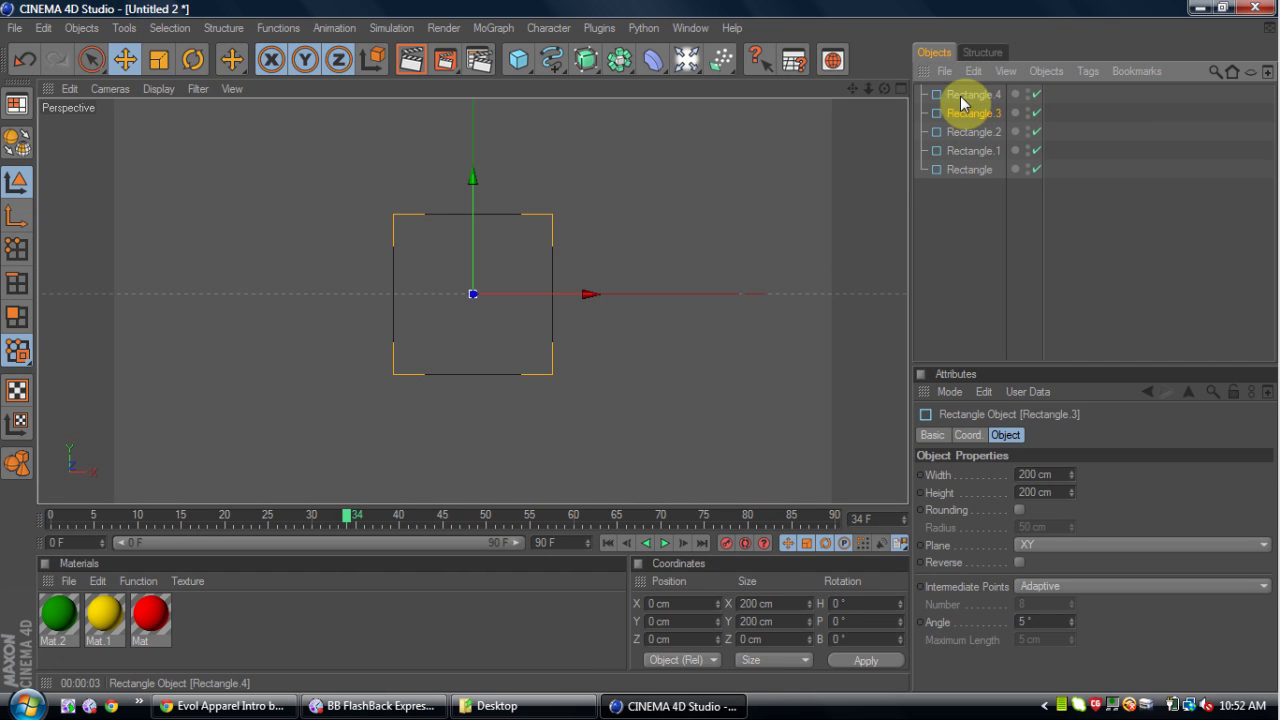
{"action": "left_click", "coordinate": [962, 97]}
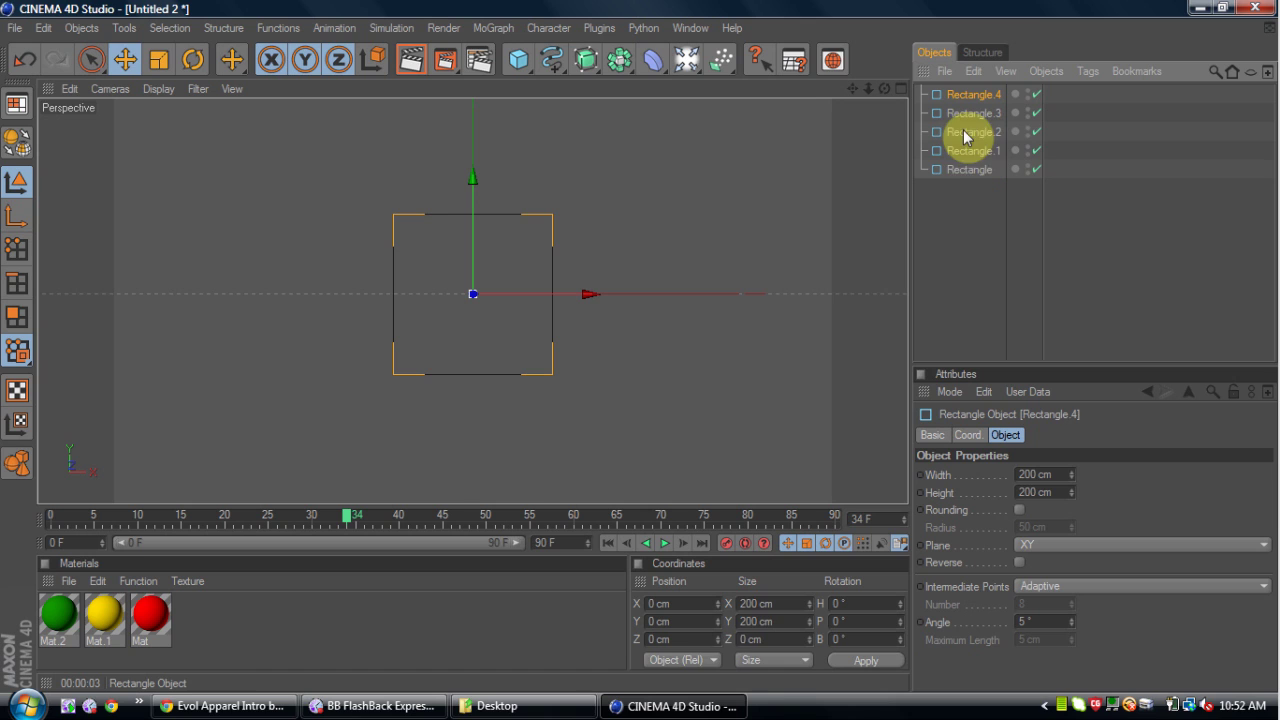
{"action": "left_click", "coordinate": [975, 152], "text": "shift"}
{"action": "left_click", "coordinate": [1060, 474]}
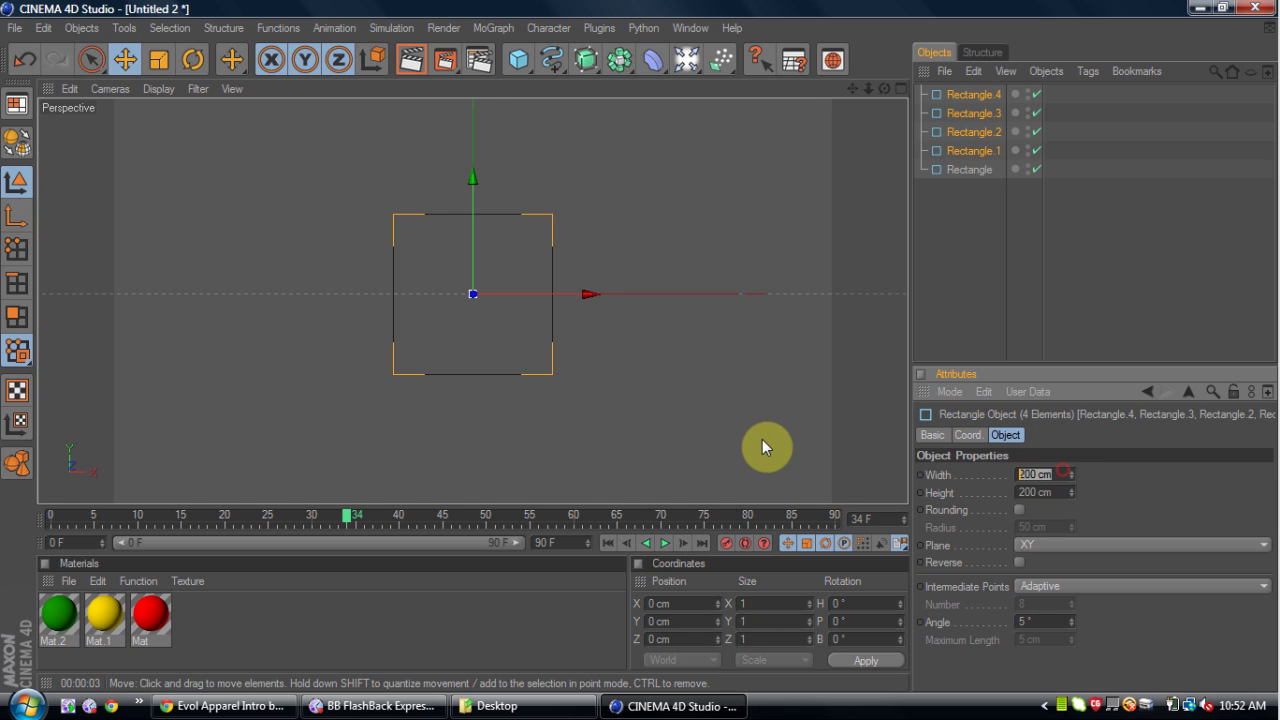
{"action": "key", "text": "Return"}
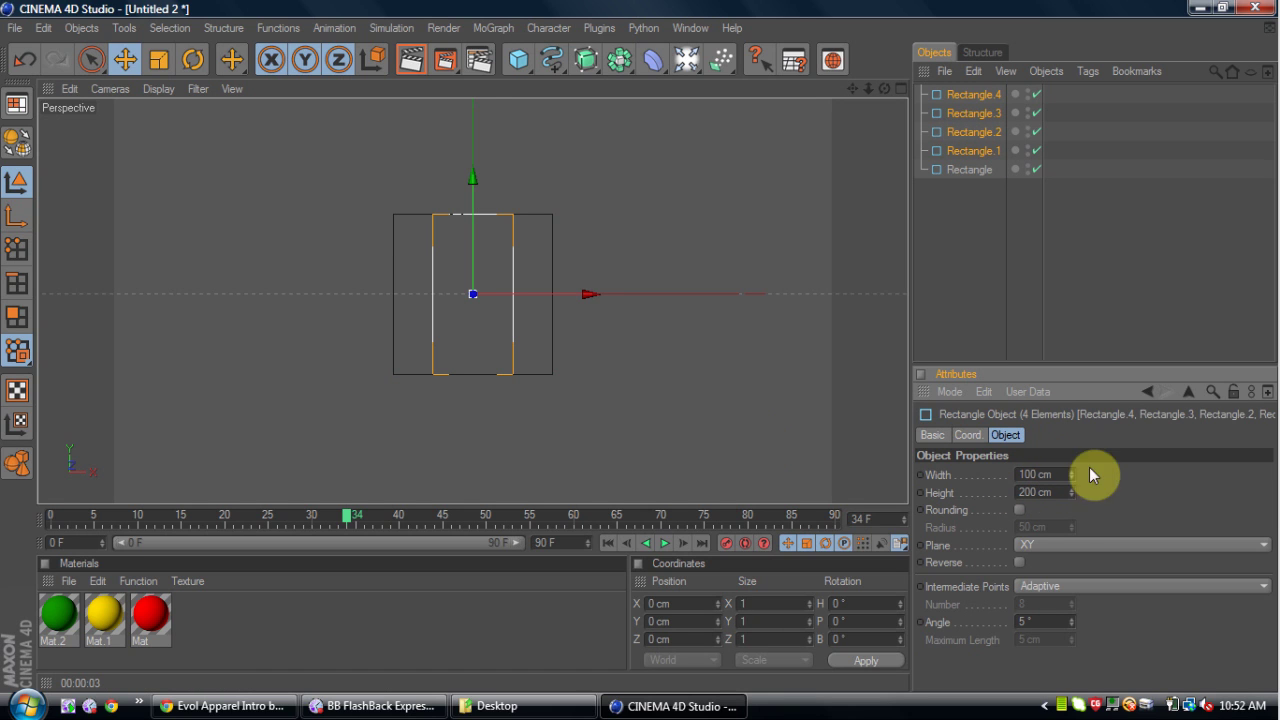
{"action": "left_click", "coordinate": [1057, 491]}
{"action": "key", "text": "Return"}
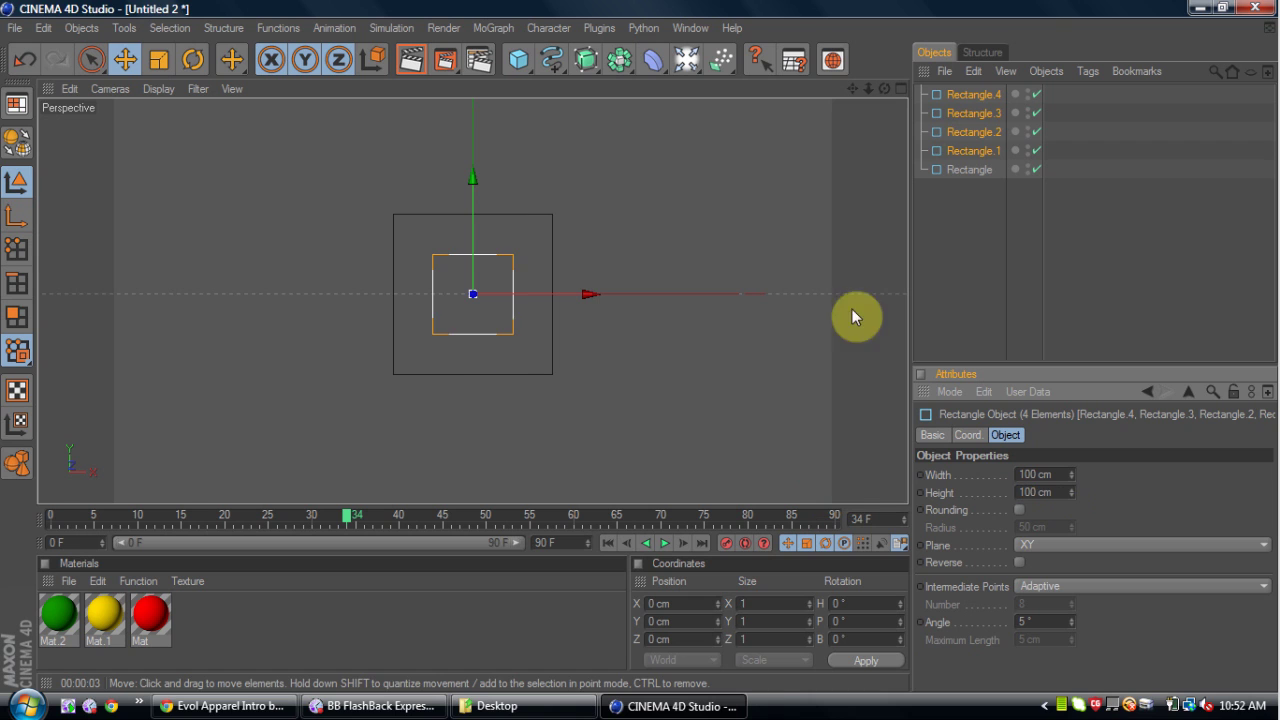
In an enlarged, zoomed Front view, move Rectangle.3 to the upper right corner and Rectangle.4 upper left
{"action": "left_click", "coordinate": [959, 118]}
{"action": "left_click", "coordinate": [902, 89]}
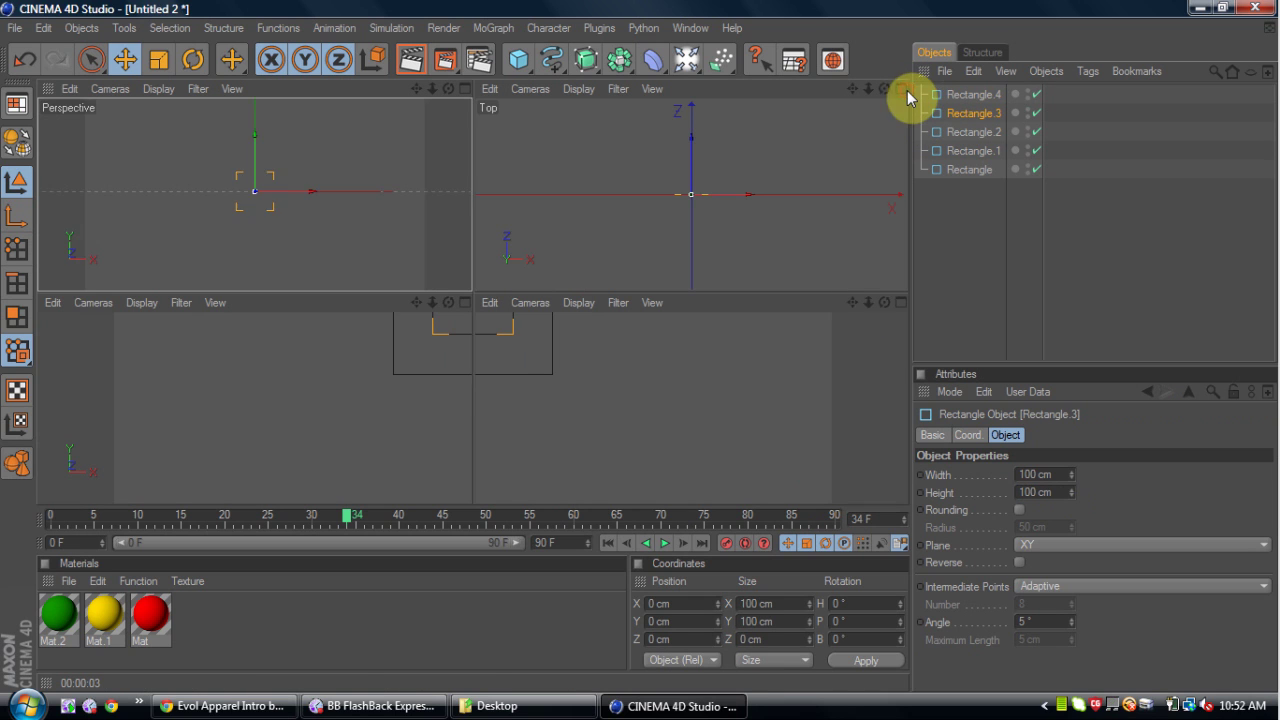
{"action": "left_click", "coordinate": [900, 306]}
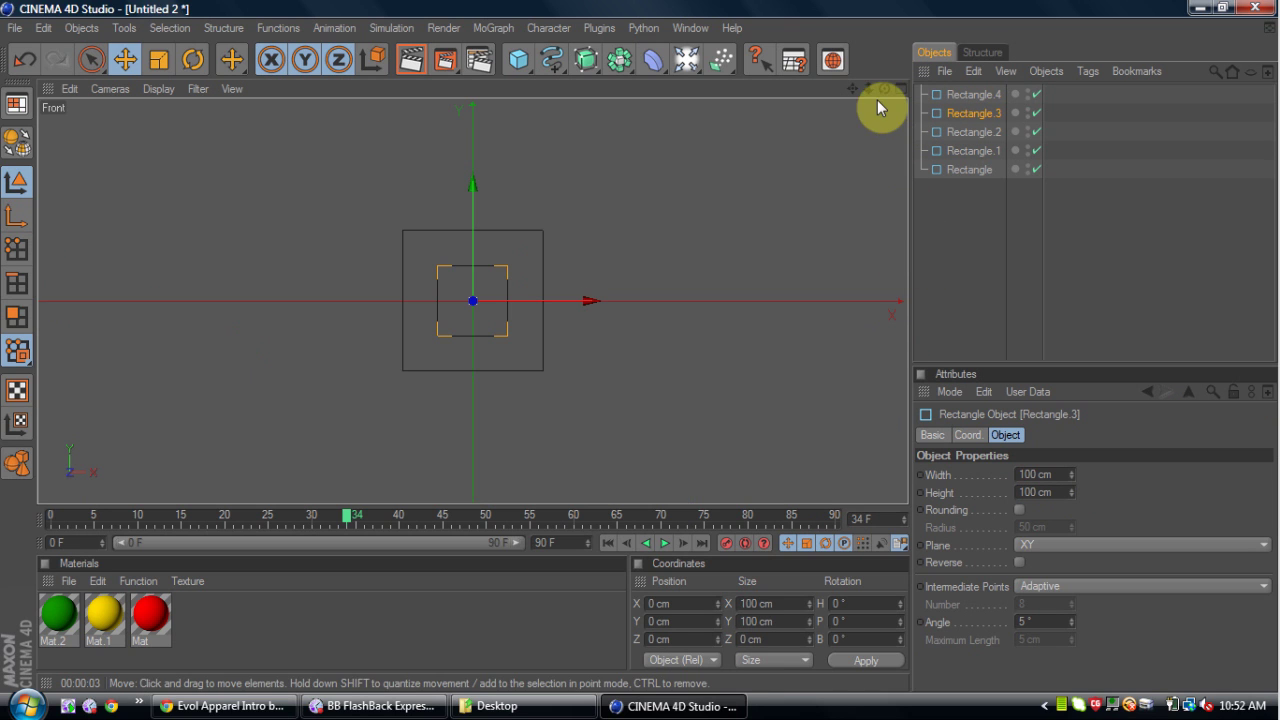
{"action": "left_click_drag", "start_coordinate": [868, 89], "coordinate": [895, 89]}
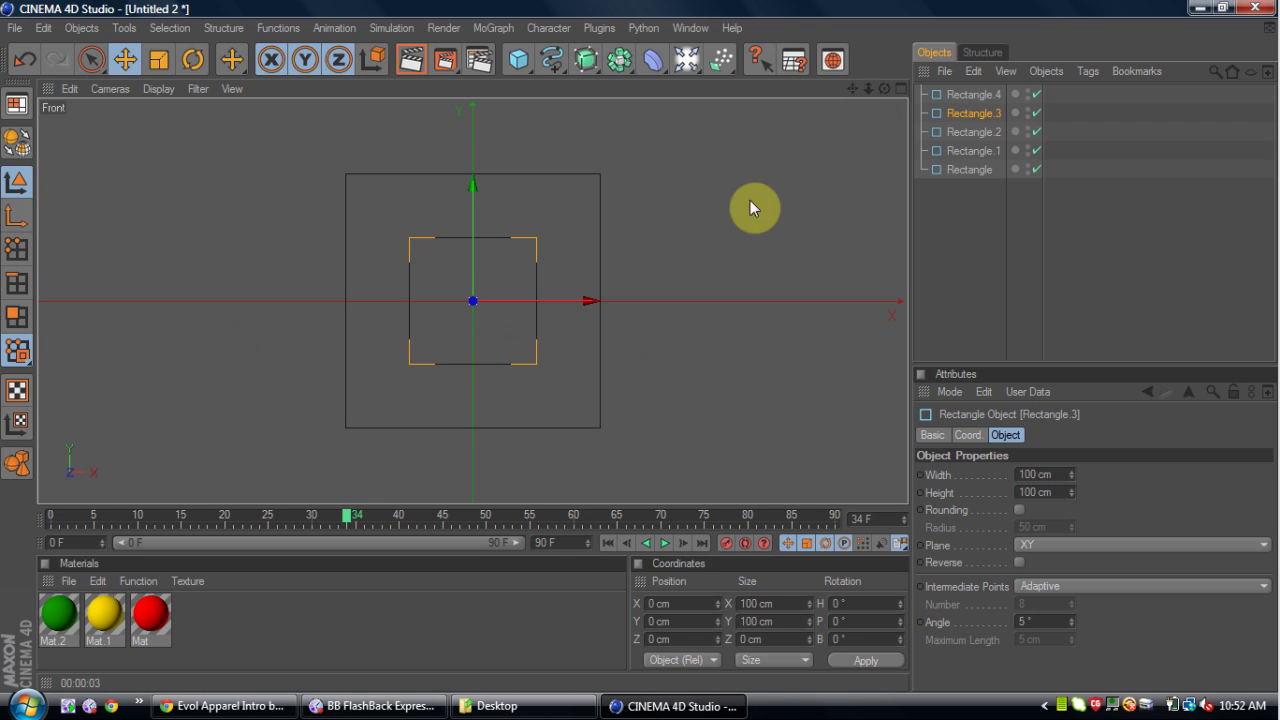
{"action": "left_click_drag", "start_coordinate": [608, 298], "coordinate": [799, 108]}
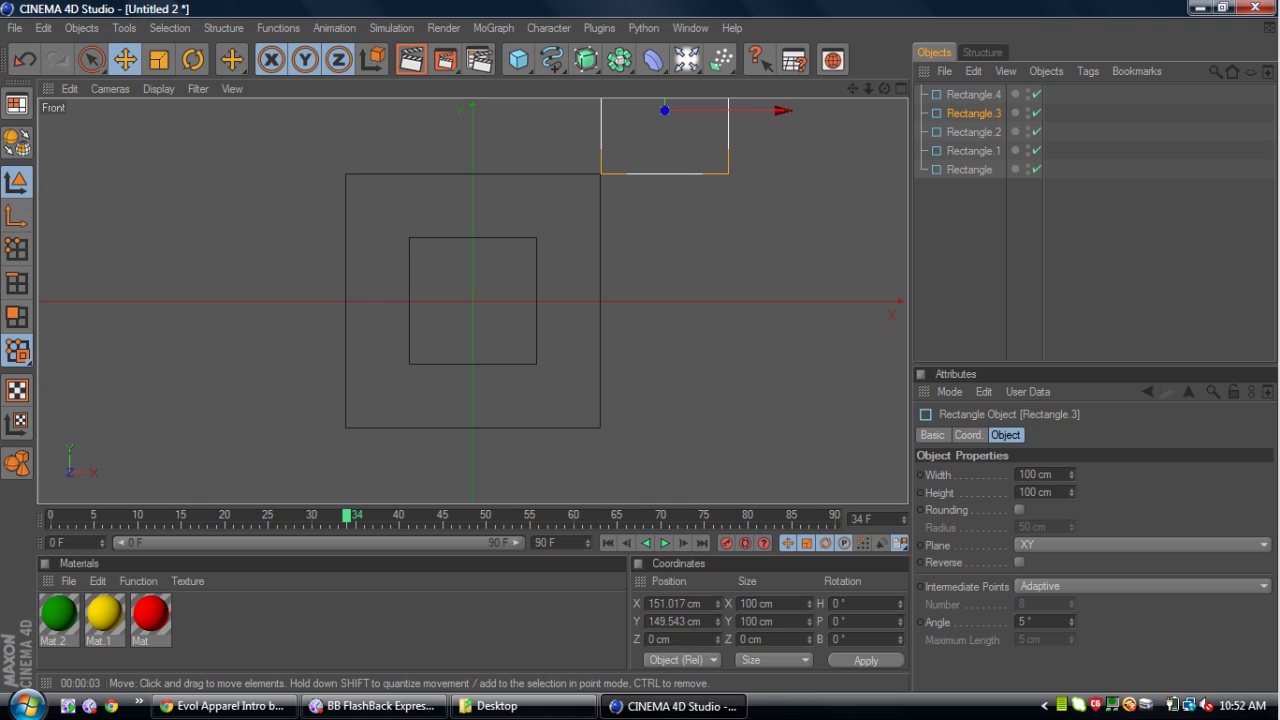
{"action": "left_click", "coordinate": [971, 94]}
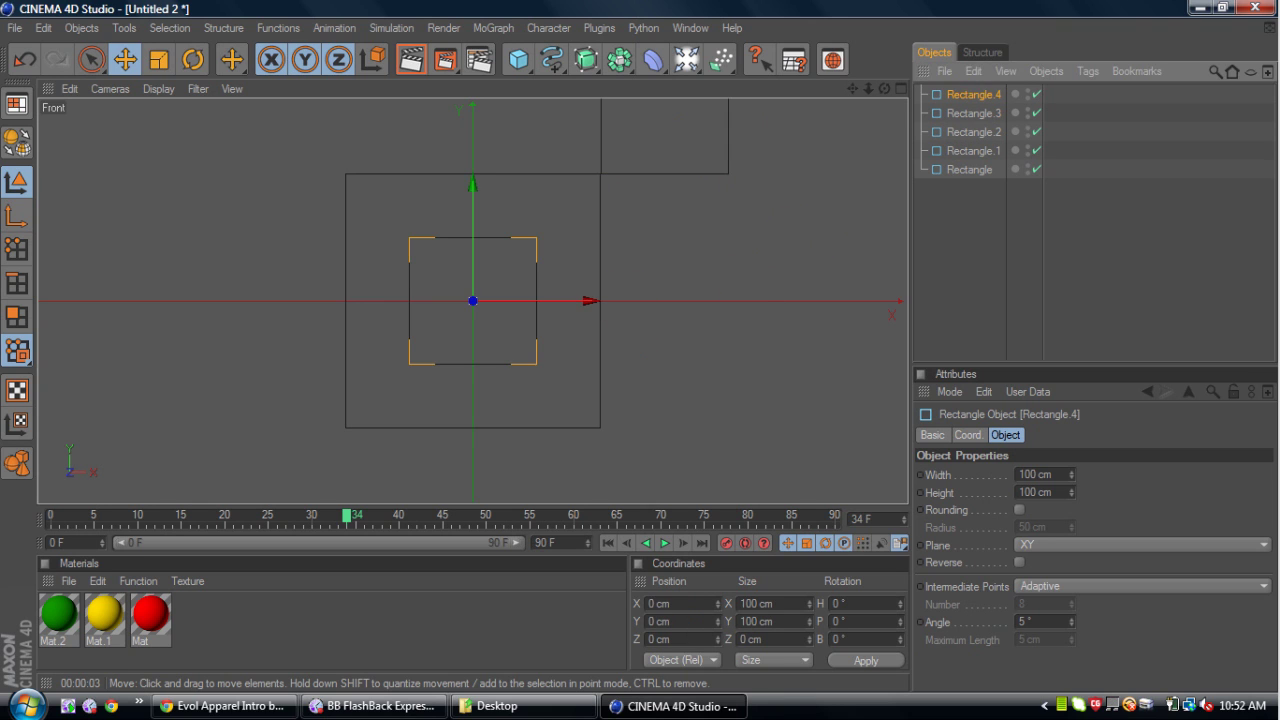
{"action": "left_click_drag", "start_coordinate": [471, 297], "coordinate": [278, 111]}
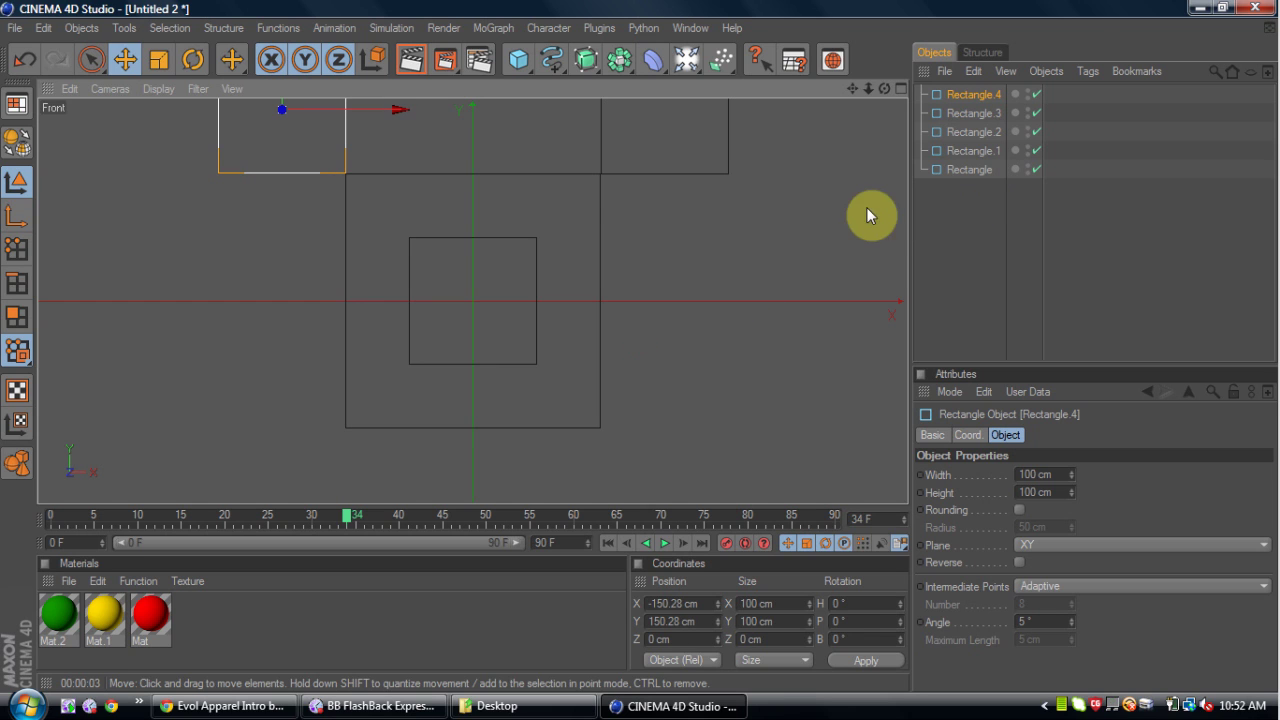
Move Rectangle.2 to the lower left corner and Rectangle.1 to the lower right corner
{"action": "left_click", "coordinate": [958, 135]}
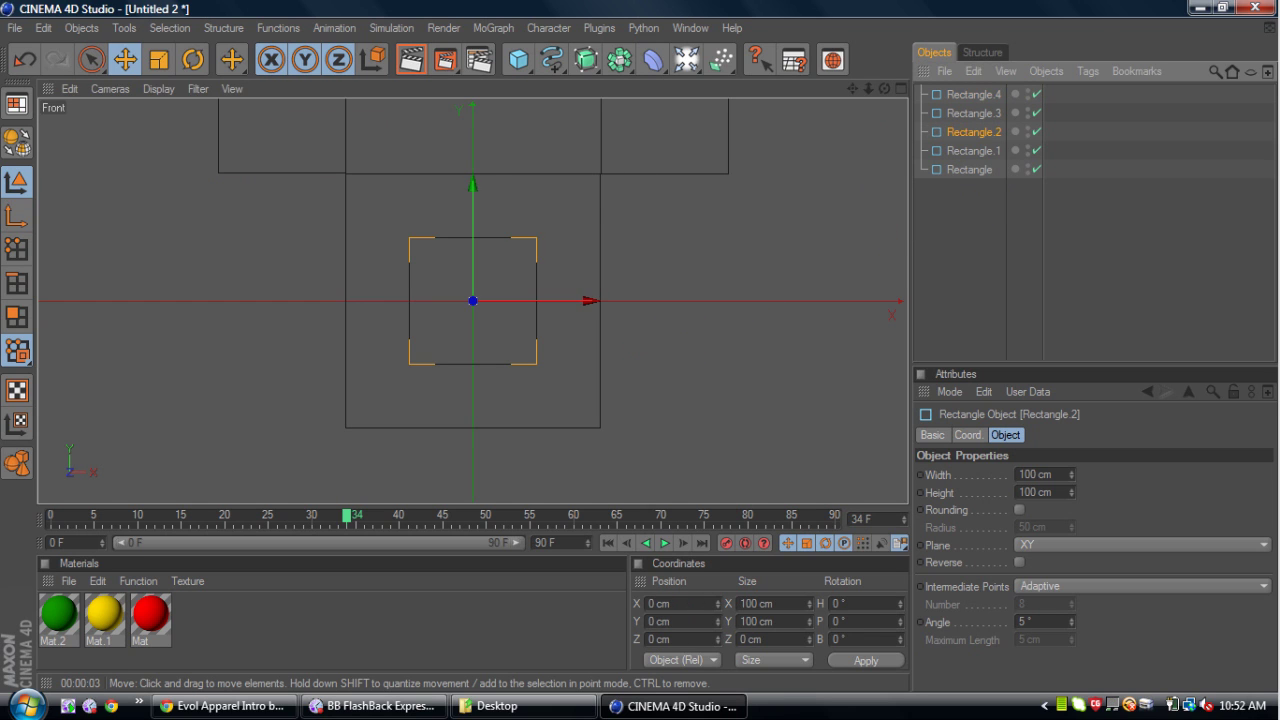
{"action": "left_click_drag", "start_coordinate": [471, 300], "coordinate": [282, 490]}
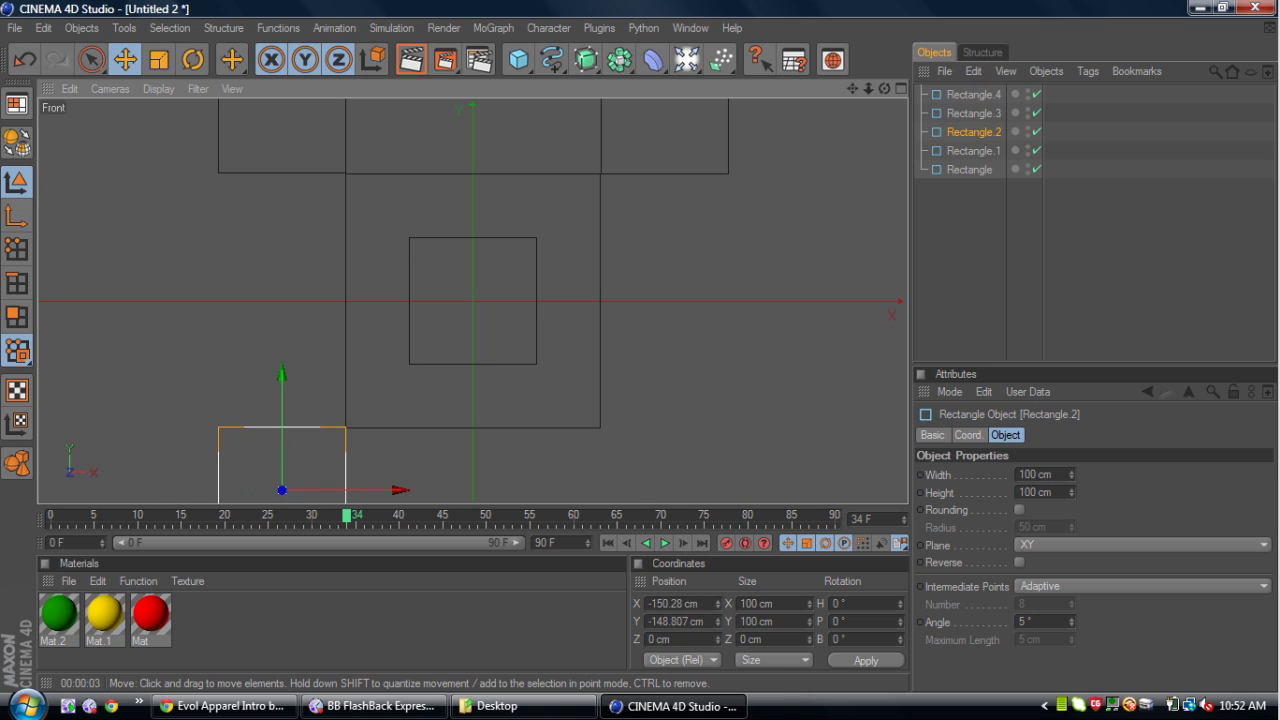
{"action": "left_click", "coordinate": [412, 60]}
{"action": "left_click", "coordinate": [966, 151]}
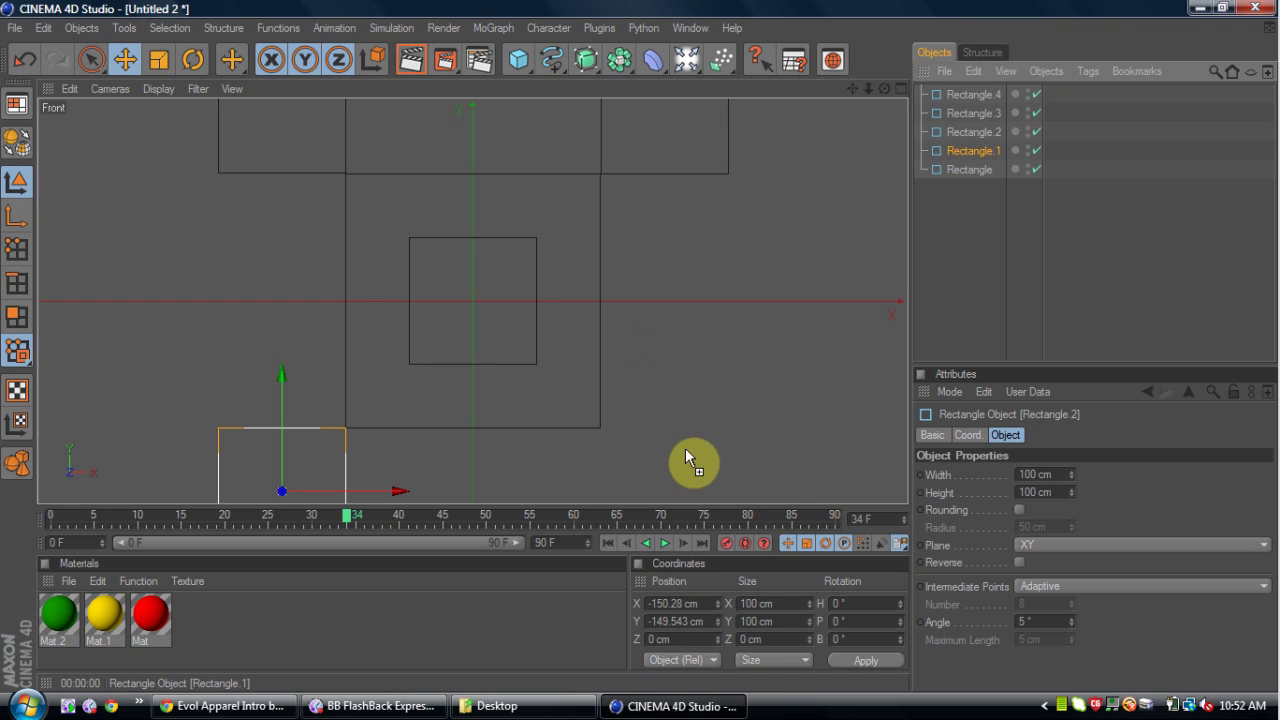
{"action": "left_click", "coordinate": [958, 133]}
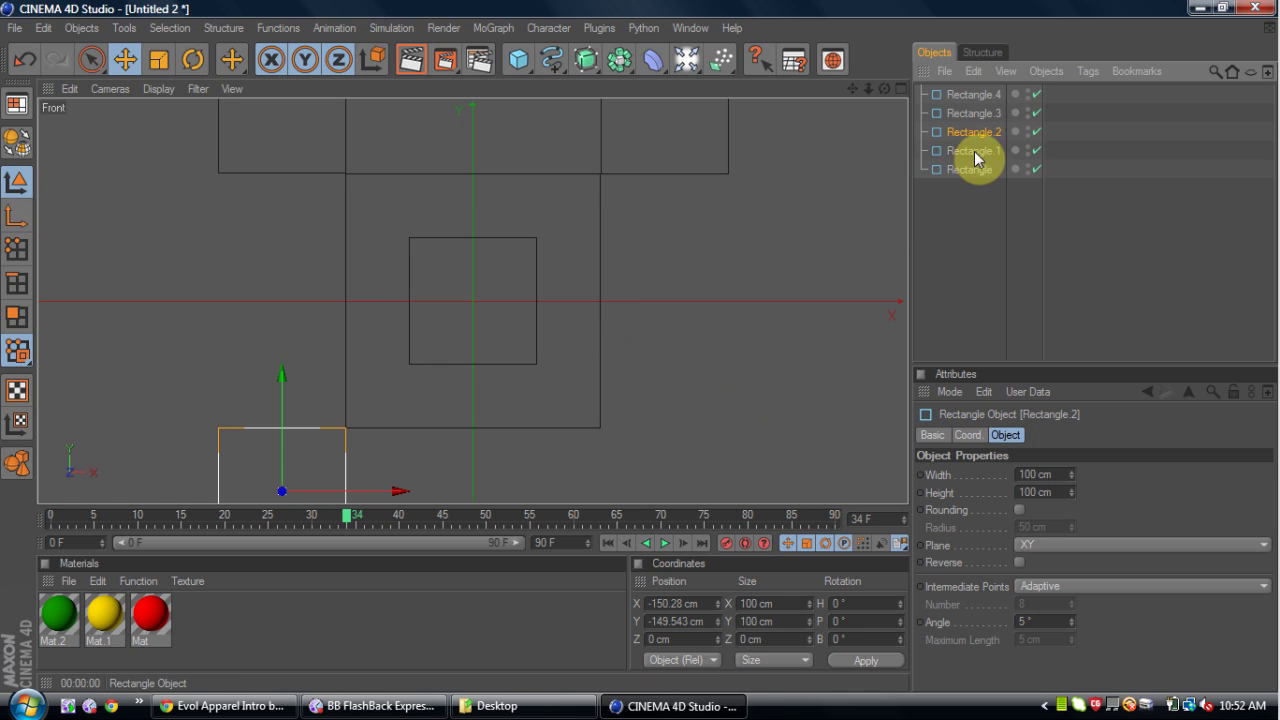
{"action": "left_click_drag", "start_coordinate": [472, 300], "coordinate": [663, 492]}
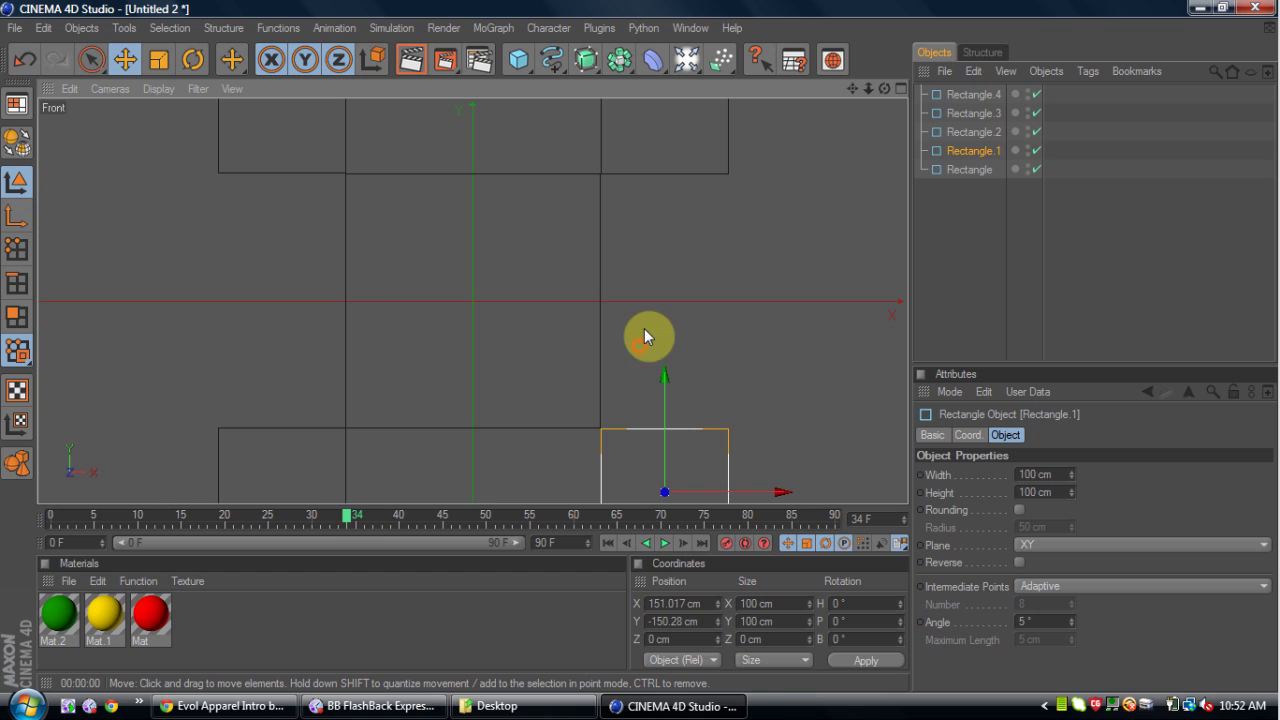
Key all four squares at frame 30, then at frame 60 move Rectangle.1 and .2 into the lower quadrants
{"action": "left_click", "coordinate": [312, 519]}
{"action": "left_click", "coordinate": [979, 94], "text": "shift"}
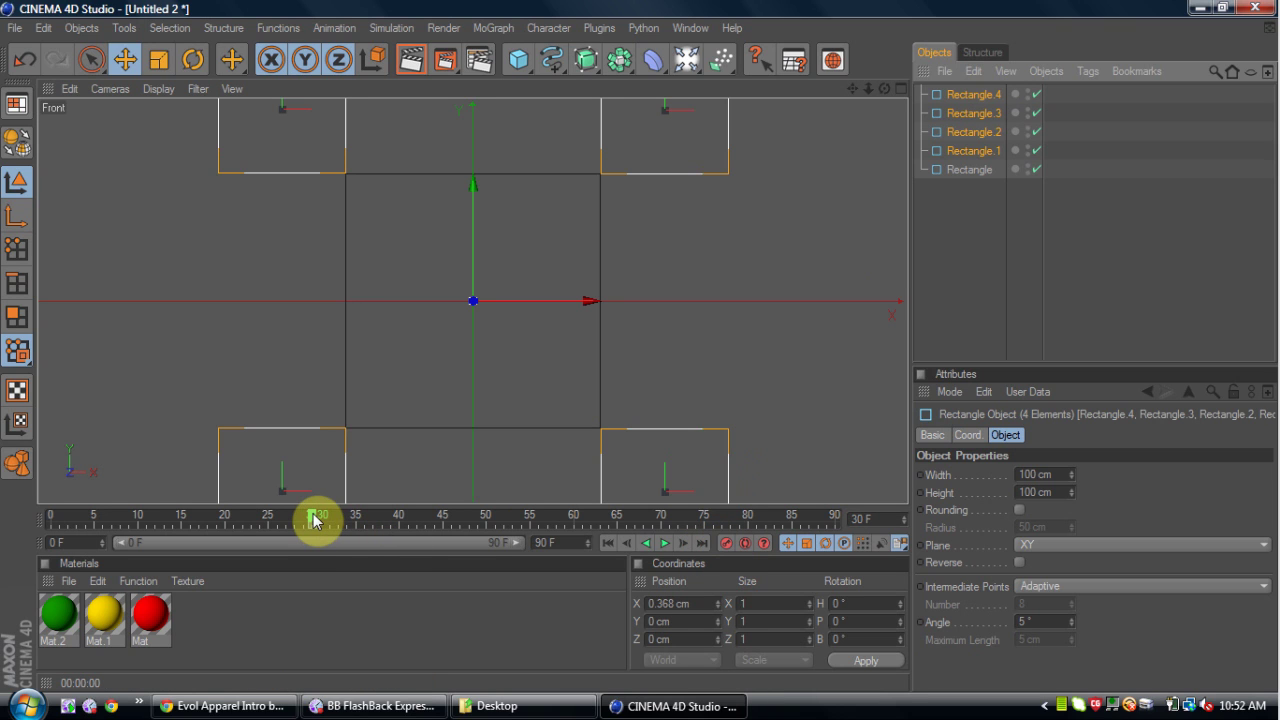
{"action": "left_click_drag", "start_coordinate": [314, 515], "coordinate": [583, 516]}
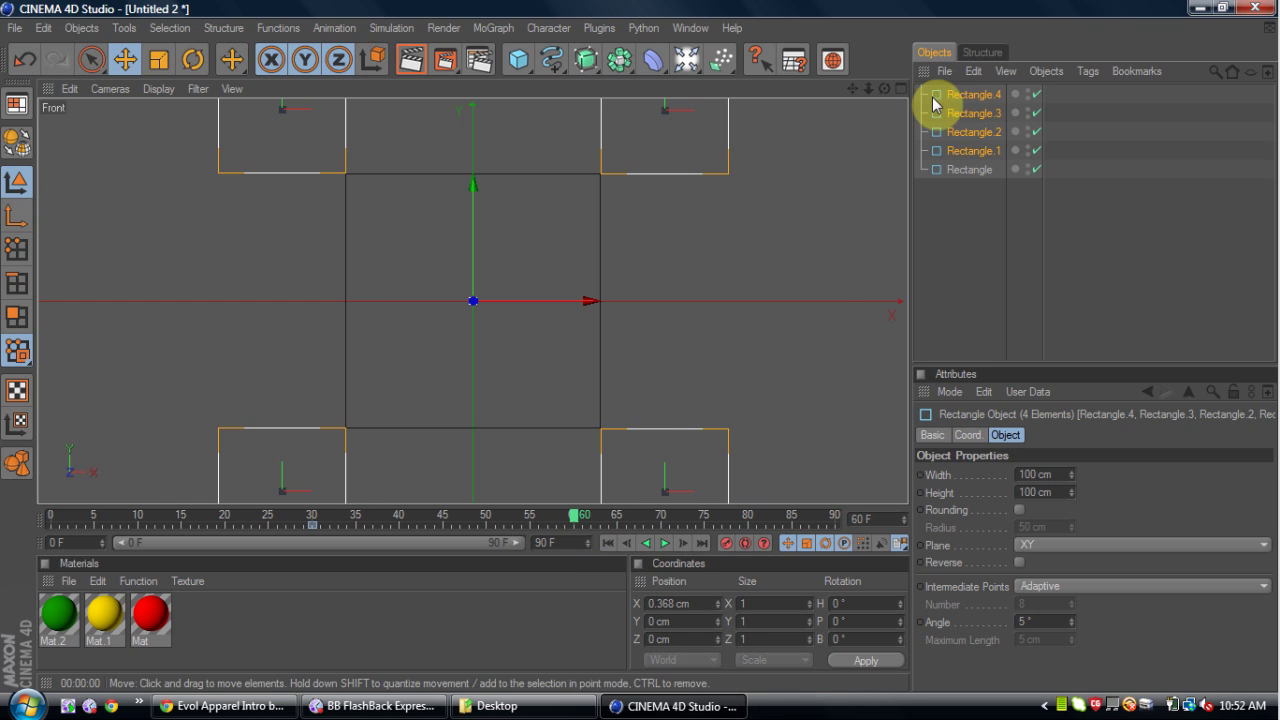
{"action": "left_click", "coordinate": [960, 150]}
{"action": "left_click_drag", "start_coordinate": [665, 491], "coordinate": [536, 371]}
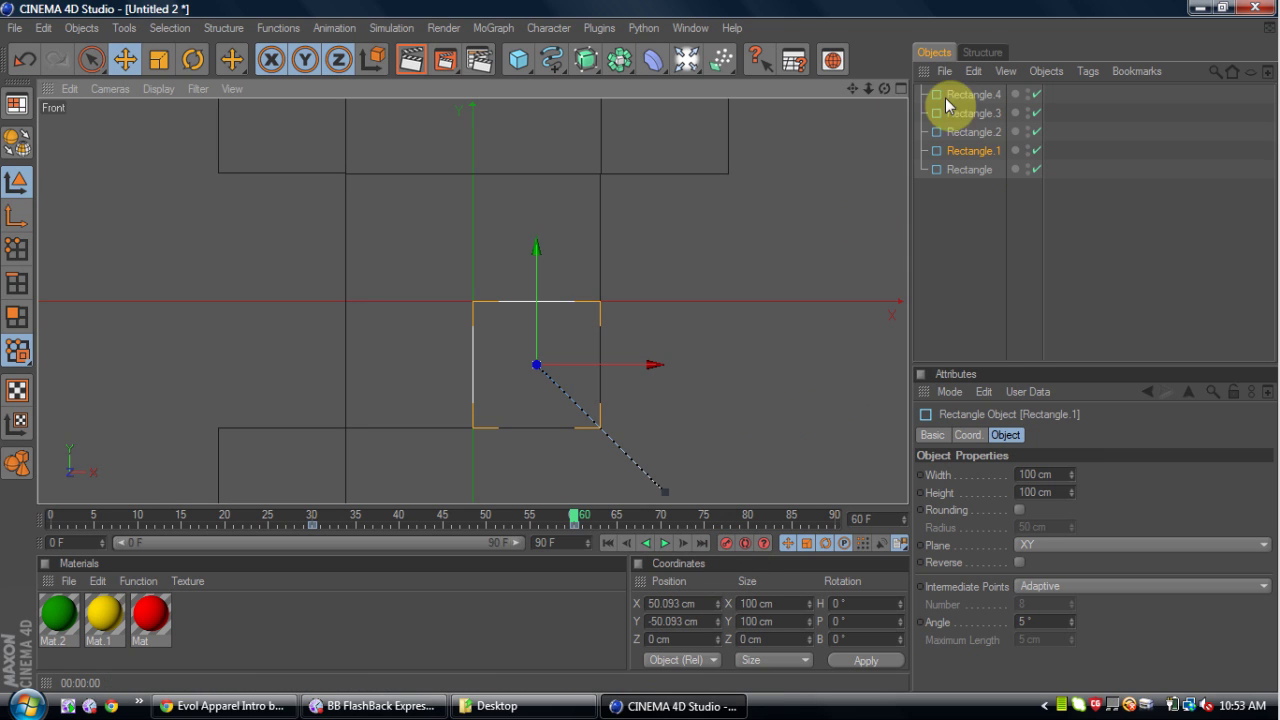
{"action": "left_click", "coordinate": [971, 131]}
{"action": "left_click_drag", "start_coordinate": [281, 491], "coordinate": [408, 364]}
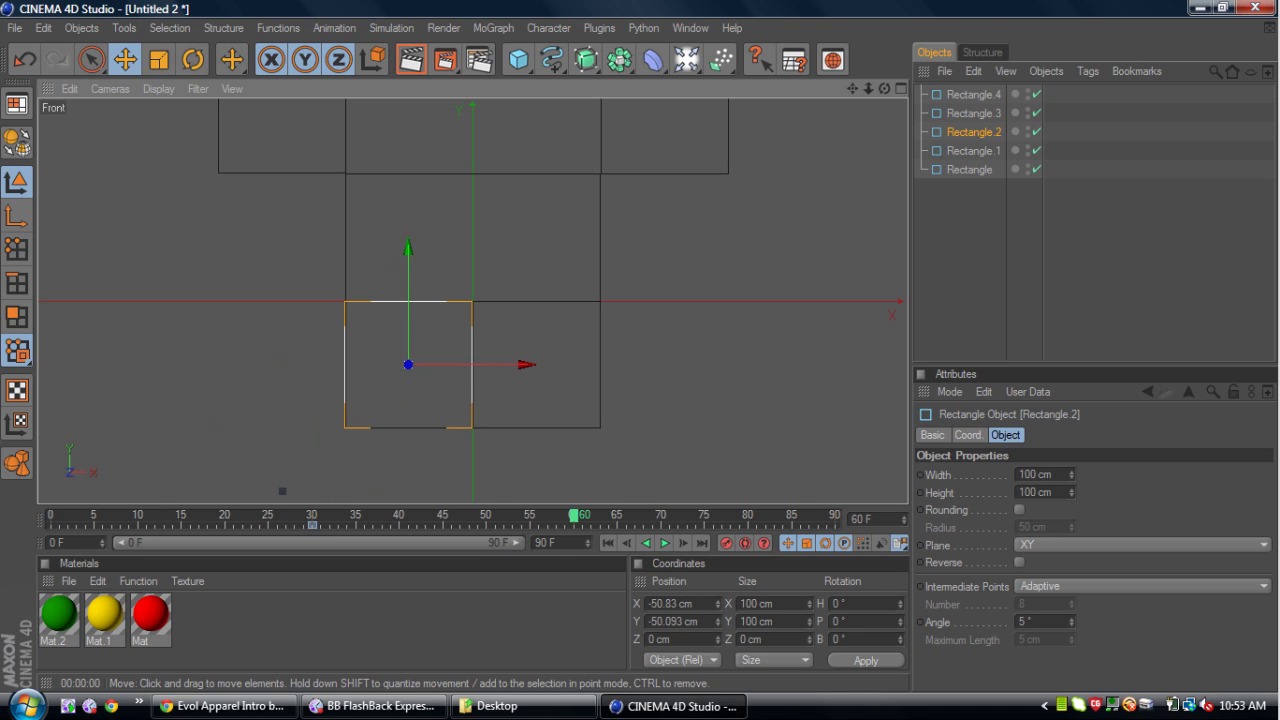
{"action": "left_click", "coordinate": [727, 543]}
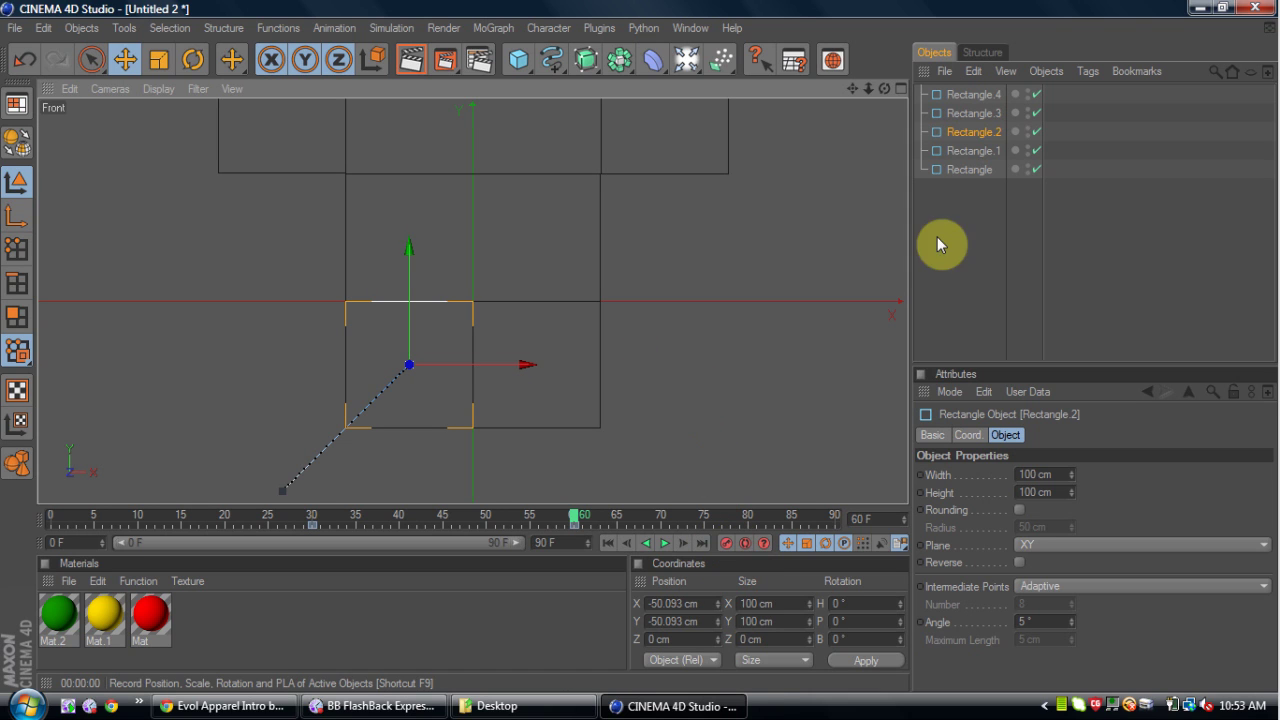
At frame 60, move Rectangle.3 and Rectangle.4 into the upper quadrants and record their keys
{"action": "left_click", "coordinate": [972, 113]}
{"action": "left_click_drag", "start_coordinate": [771, 266], "coordinate": [645, 368]}
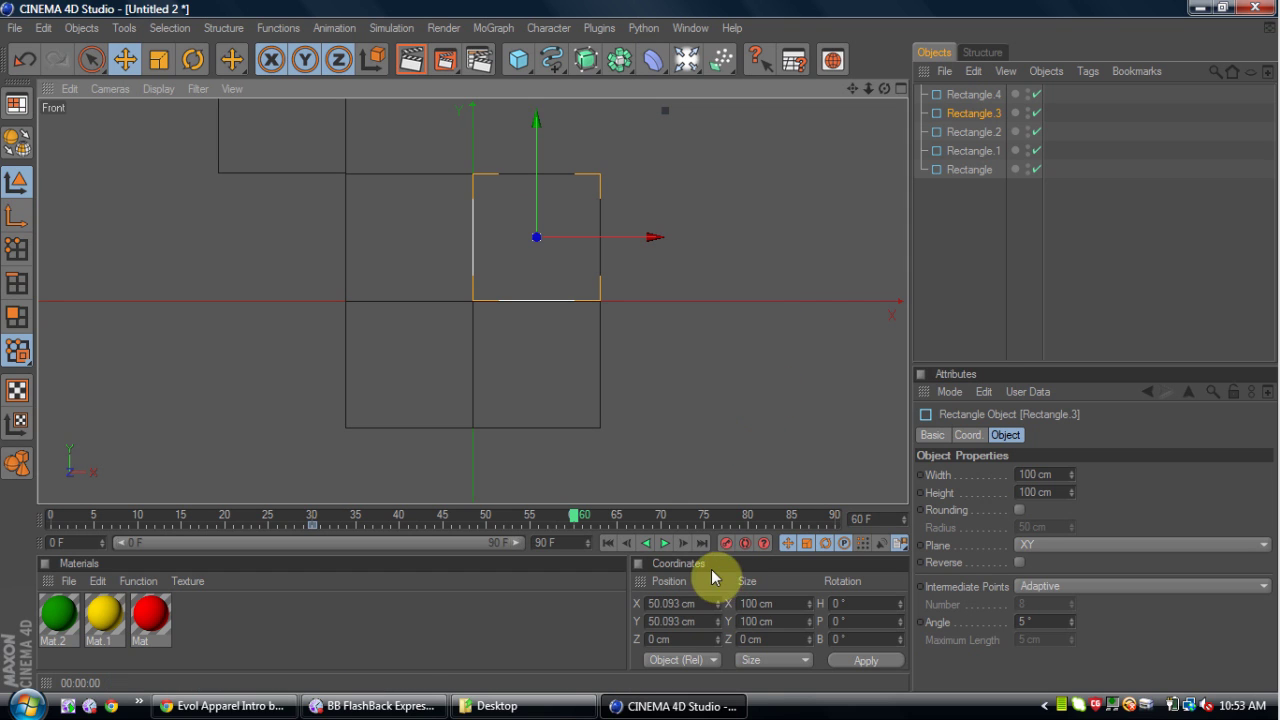
{"action": "left_click", "coordinate": [958, 96]}
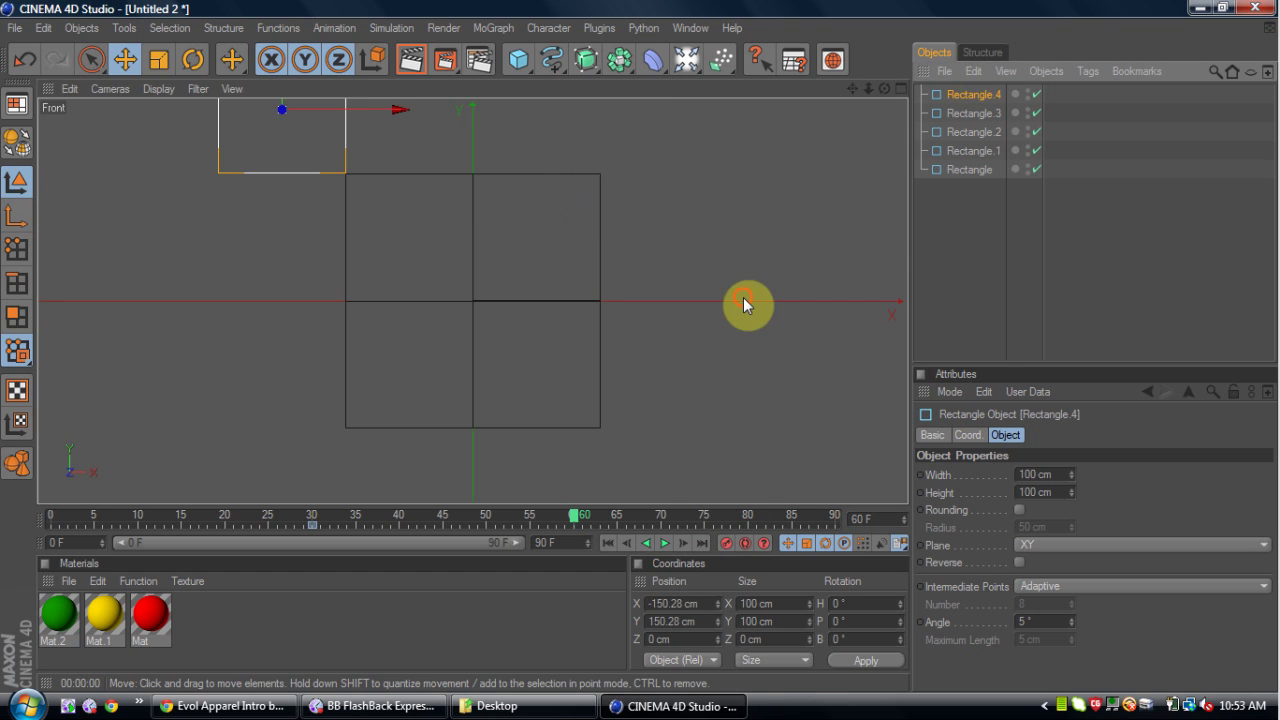
{"action": "left_click_drag", "start_coordinate": [749, 303], "coordinate": [881, 434]}
{"action": "left_click_drag", "start_coordinate": [414, 239], "coordinate": [410, 239]}
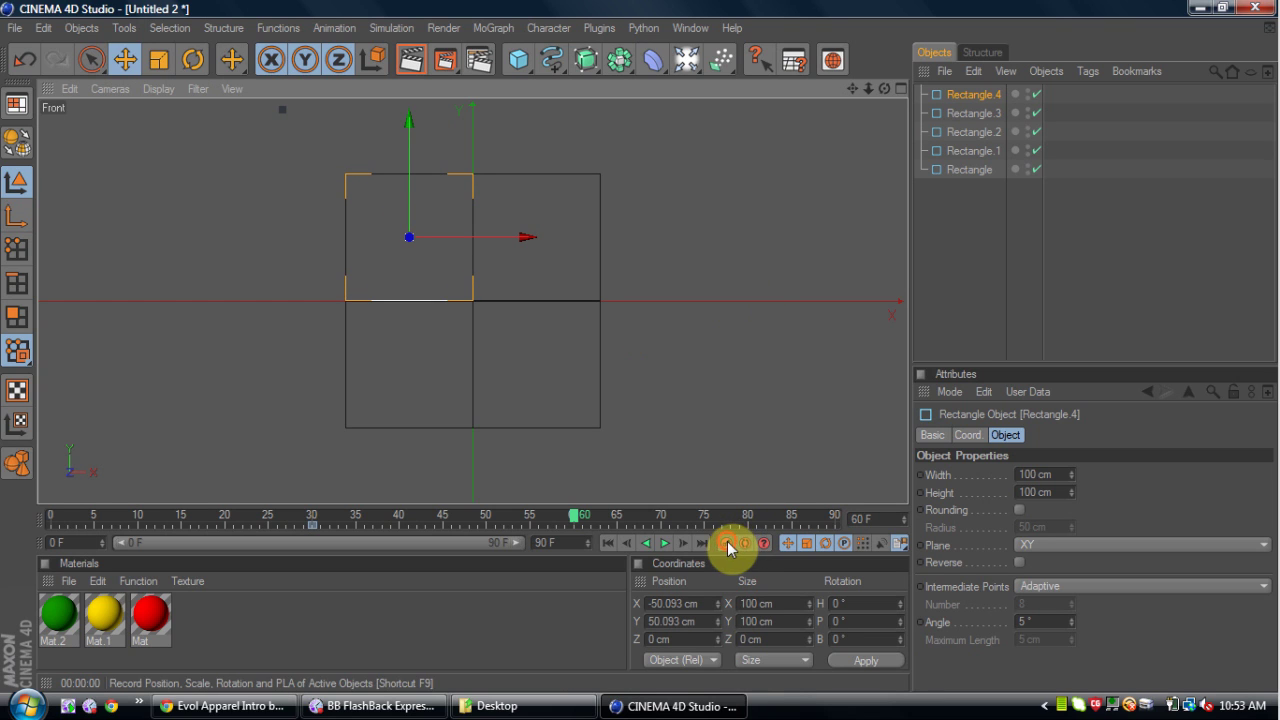
{"action": "left_click", "coordinate": [1071, 488]}
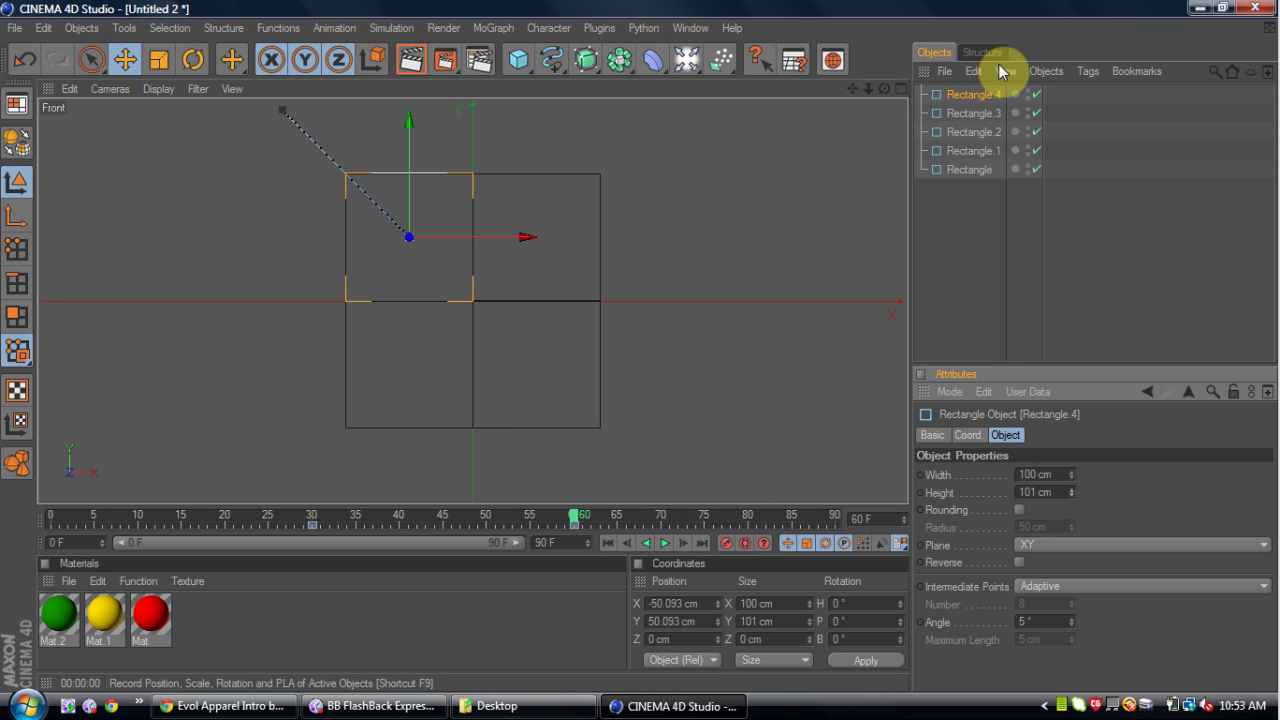
{"action": "left_click", "coordinate": [972, 113]}
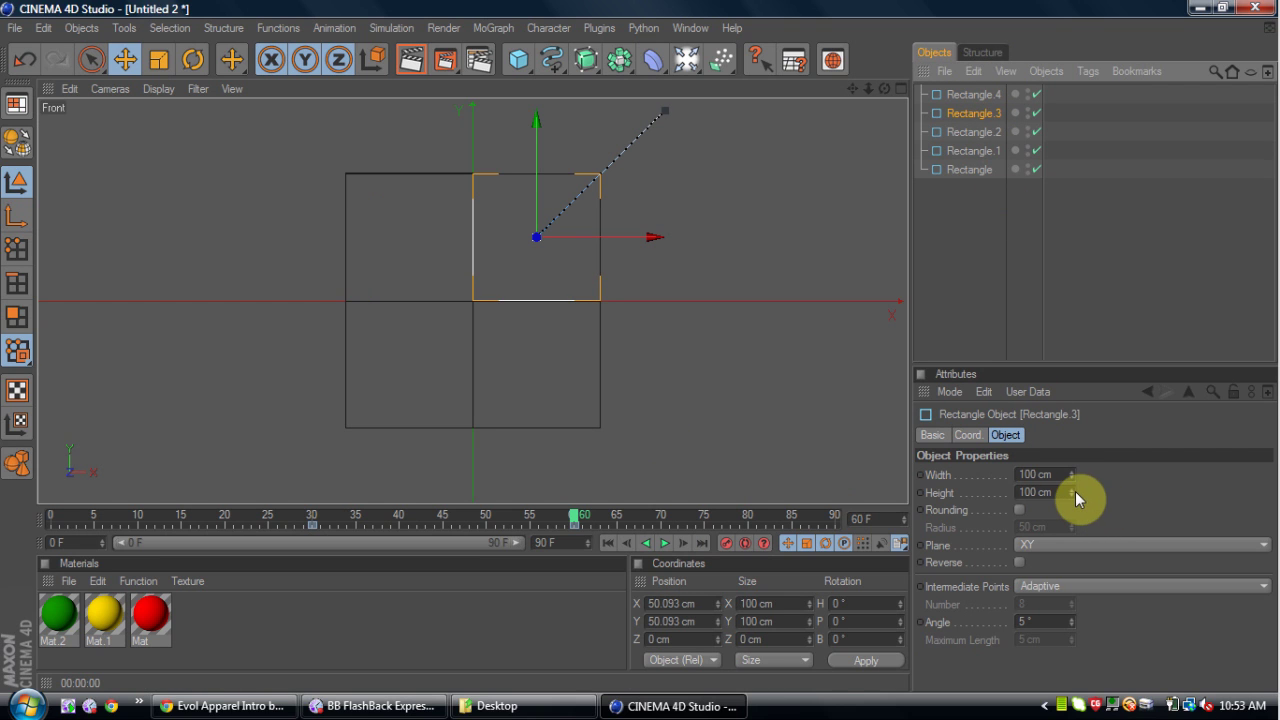
{"action": "left_click", "coordinate": [990, 250]}
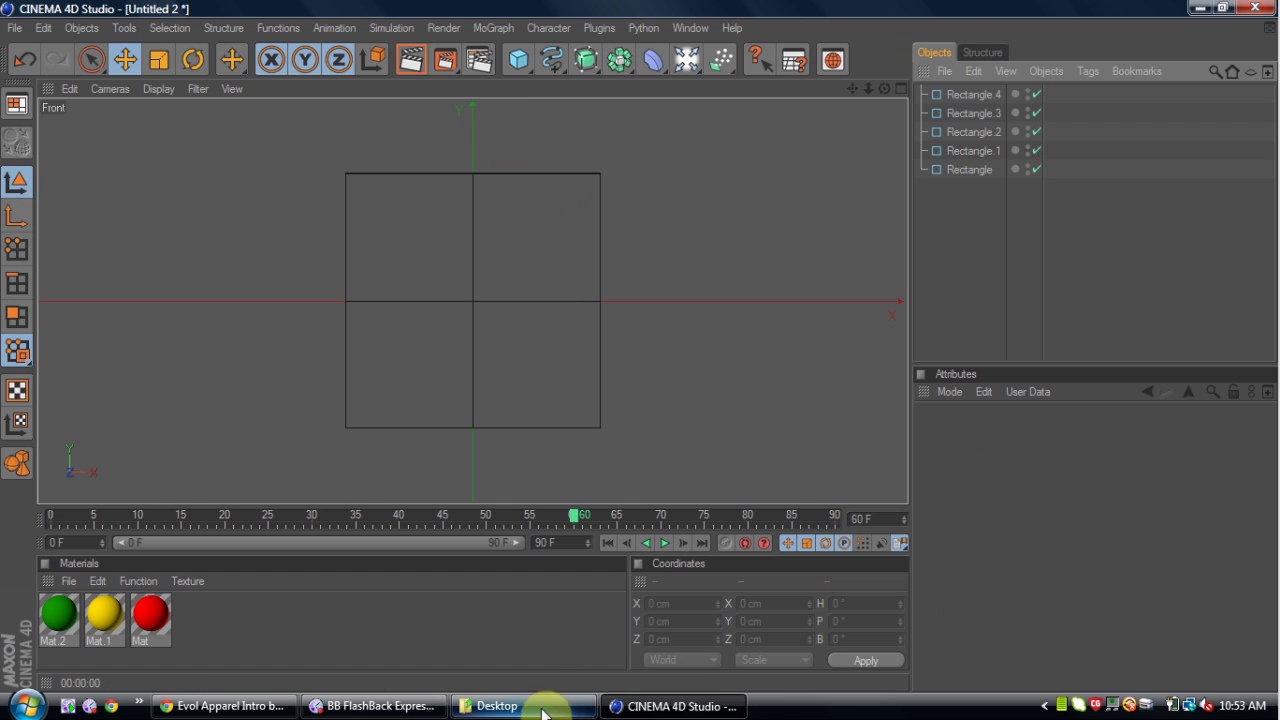
Scrub through the squares' animation and maximize the Perspective view
{"action": "left_click_drag", "start_coordinate": [557, 523], "coordinate": [495, 530]}
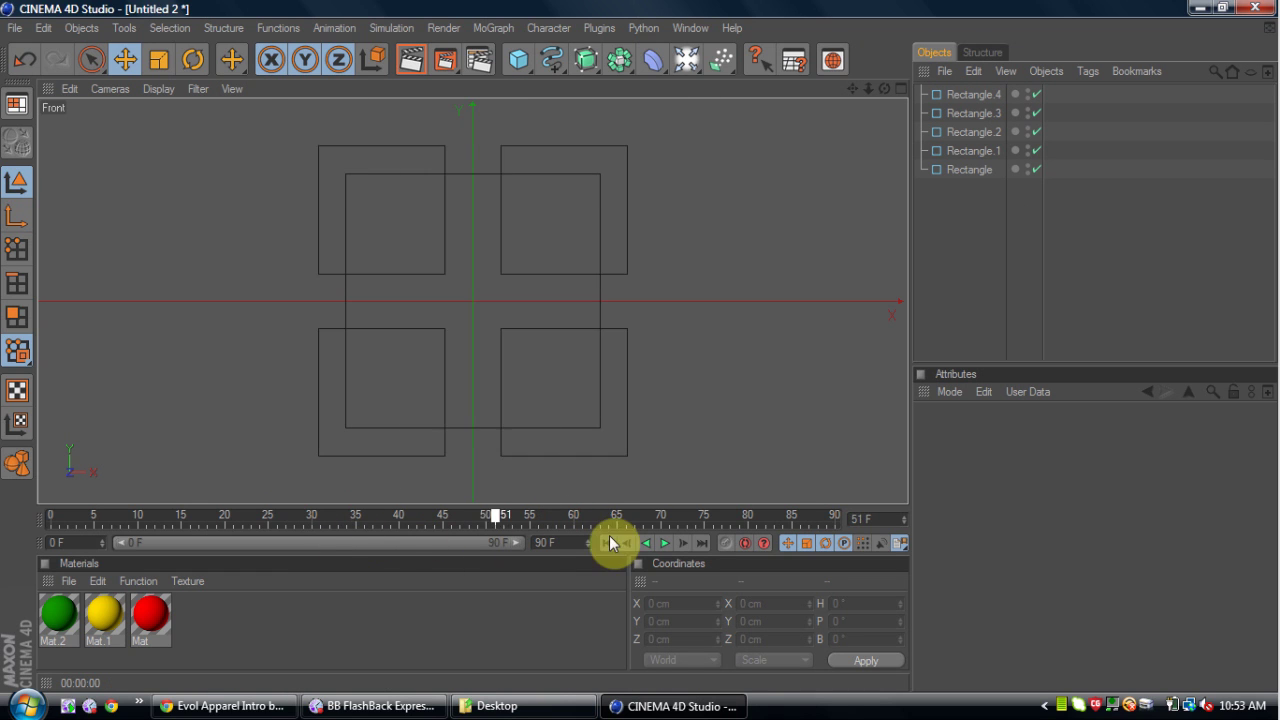
{"action": "left_click_drag", "start_coordinate": [609, 535], "coordinate": [450, 515]}
{"action": "left_click", "coordinate": [900, 88]}
{"action": "left_click", "coordinate": [464, 90]}
Add a Spline Mask, duplicate it with copy and paste, and delete the extra Spline Mask.4
{"action": "left_click", "coordinate": [81, 28]}
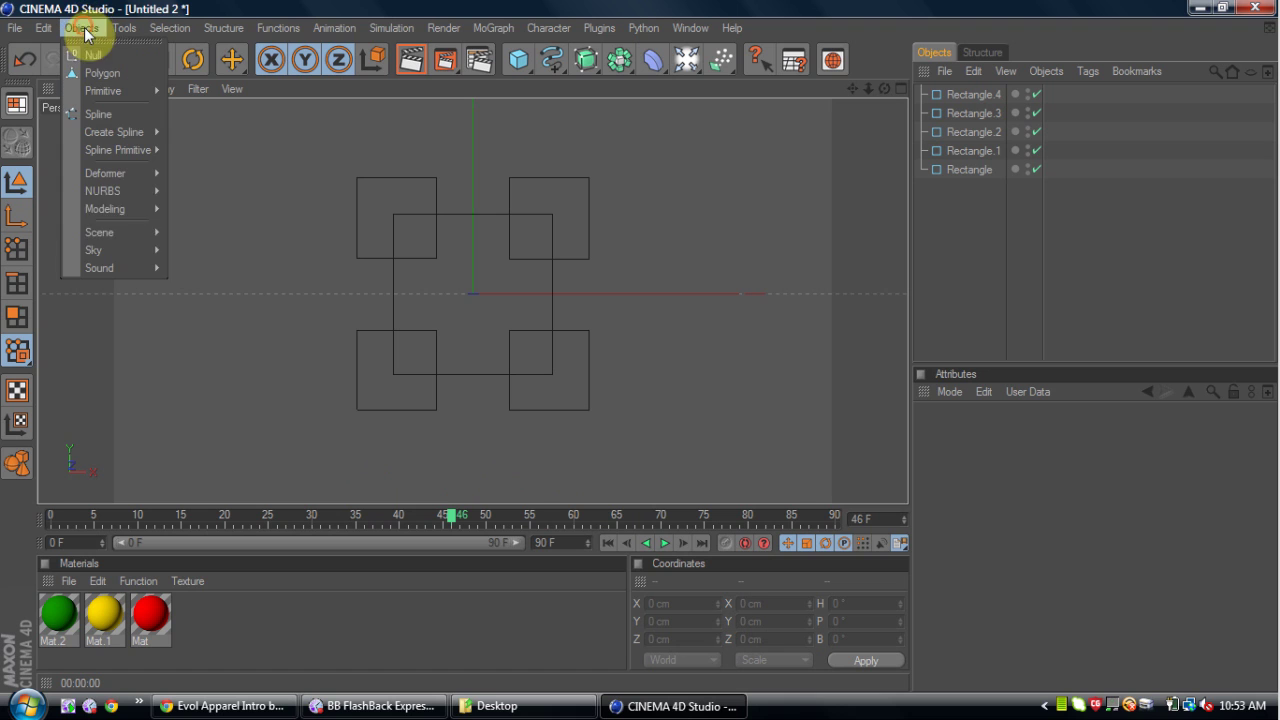
{"action": "mouse_move", "coordinate": [105, 209]}
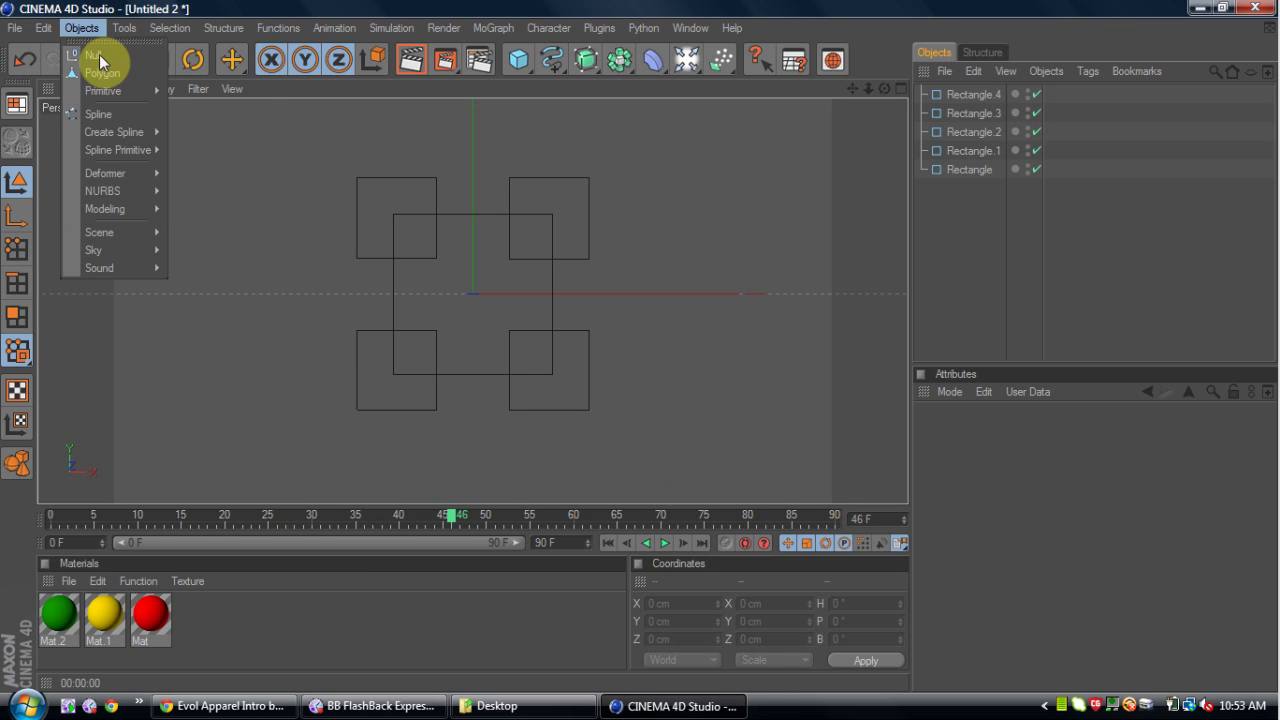
{"action": "mouse_move", "coordinate": [162, 208]}
{"action": "left_click", "coordinate": [264, 272]}
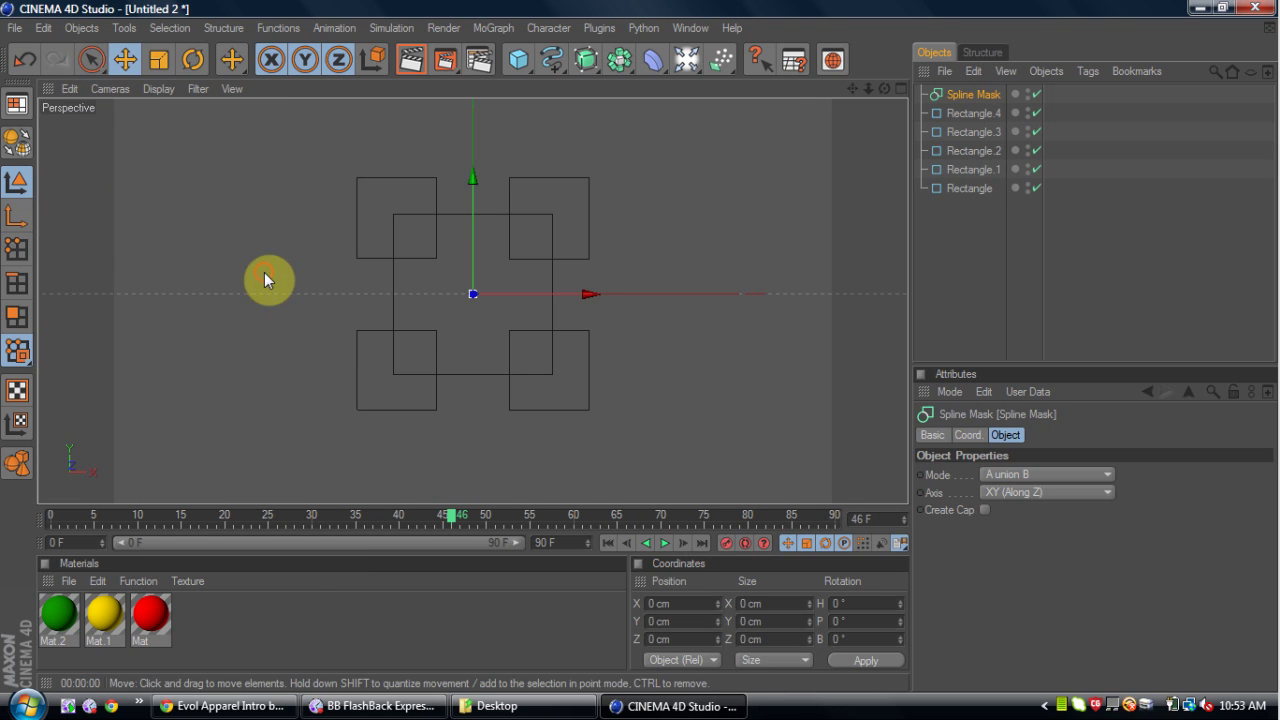
{"action": "left_click", "coordinate": [968, 100]}
{"action": "key", "text": "ctrl+c"}
{"action": "key", "text": "ctrl+v"}
{"action": "key", "text": "ctrl+v"}
{"action": "key", "text": "ctrl+v"}
{"action": "key", "text": "ctrl+v"}
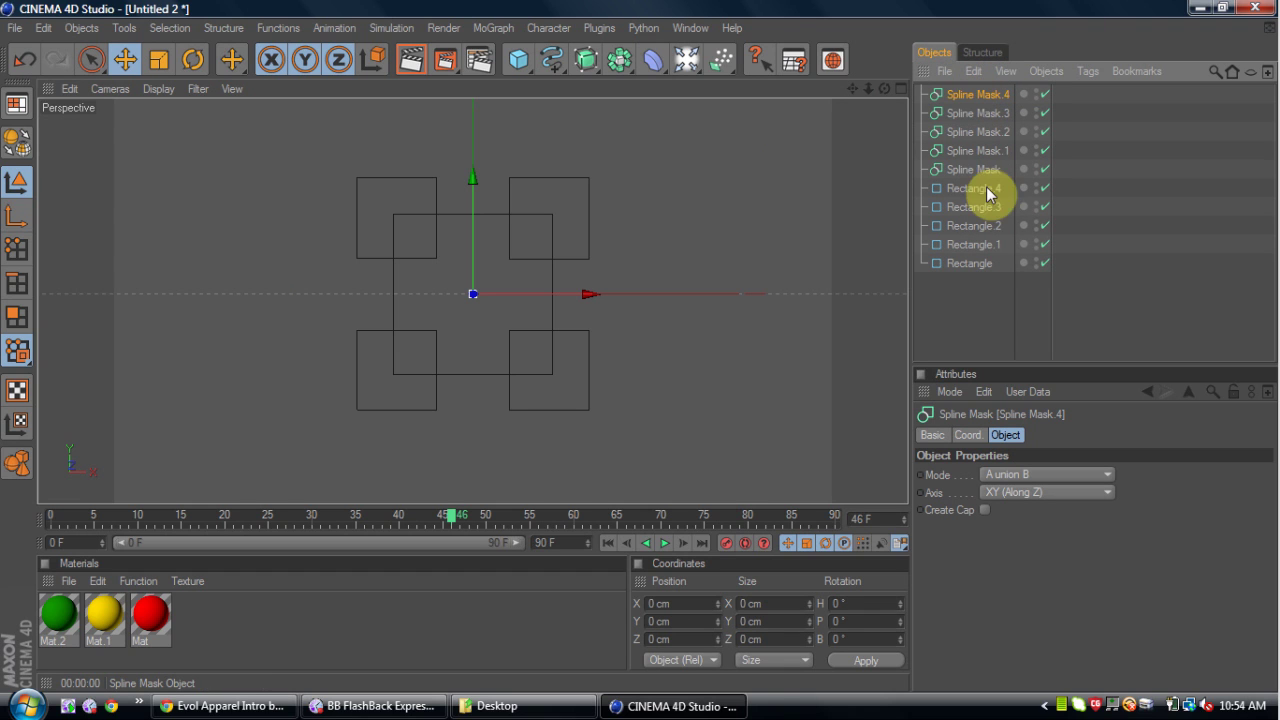
{"action": "key", "text": "Delete"}
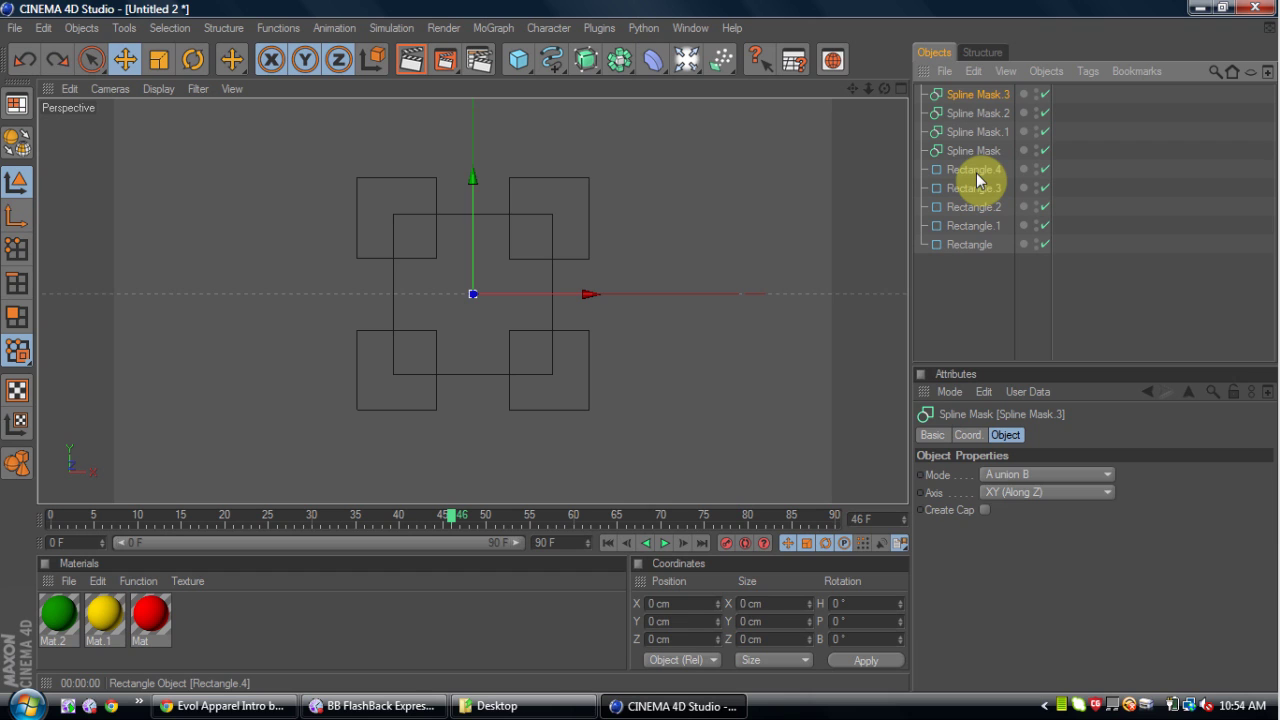
Nest Rectangle and Rectangle.4 inside Spline Mask and collapse its hierarchy
{"action": "left_click", "coordinate": [974, 170]}
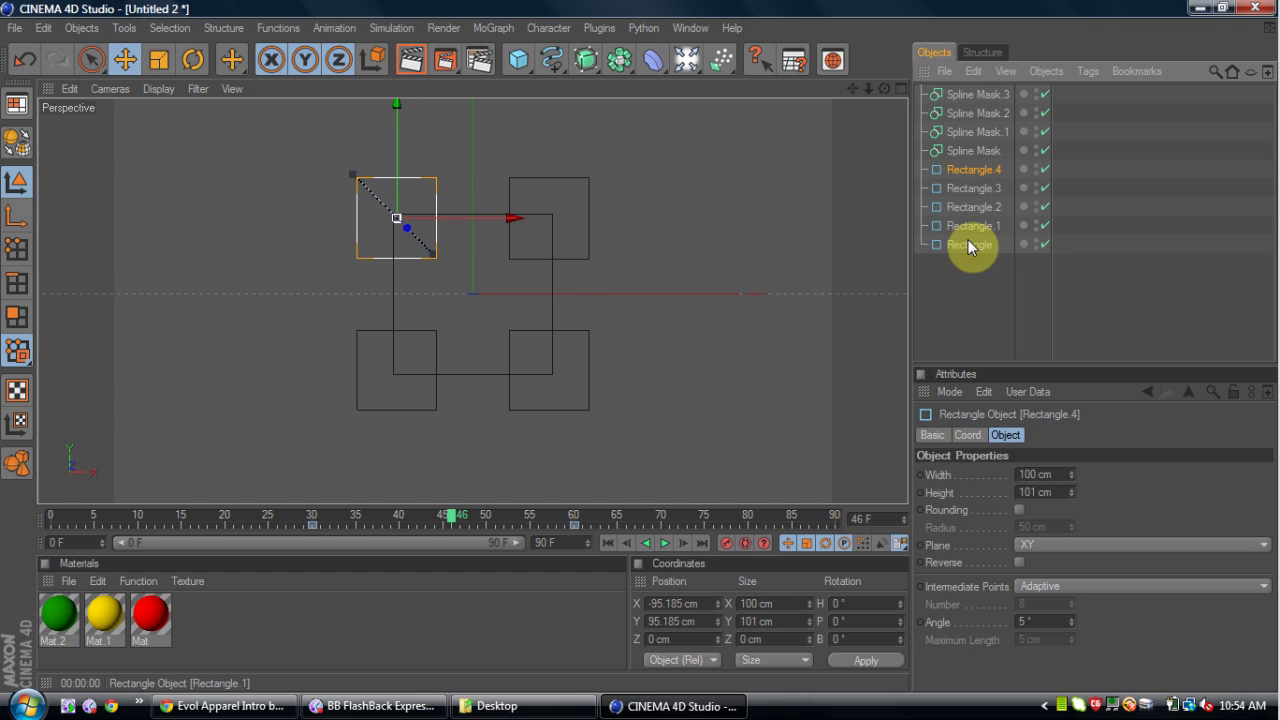
{"action": "left_click_drag", "start_coordinate": [968, 244], "coordinate": [980, 155]}
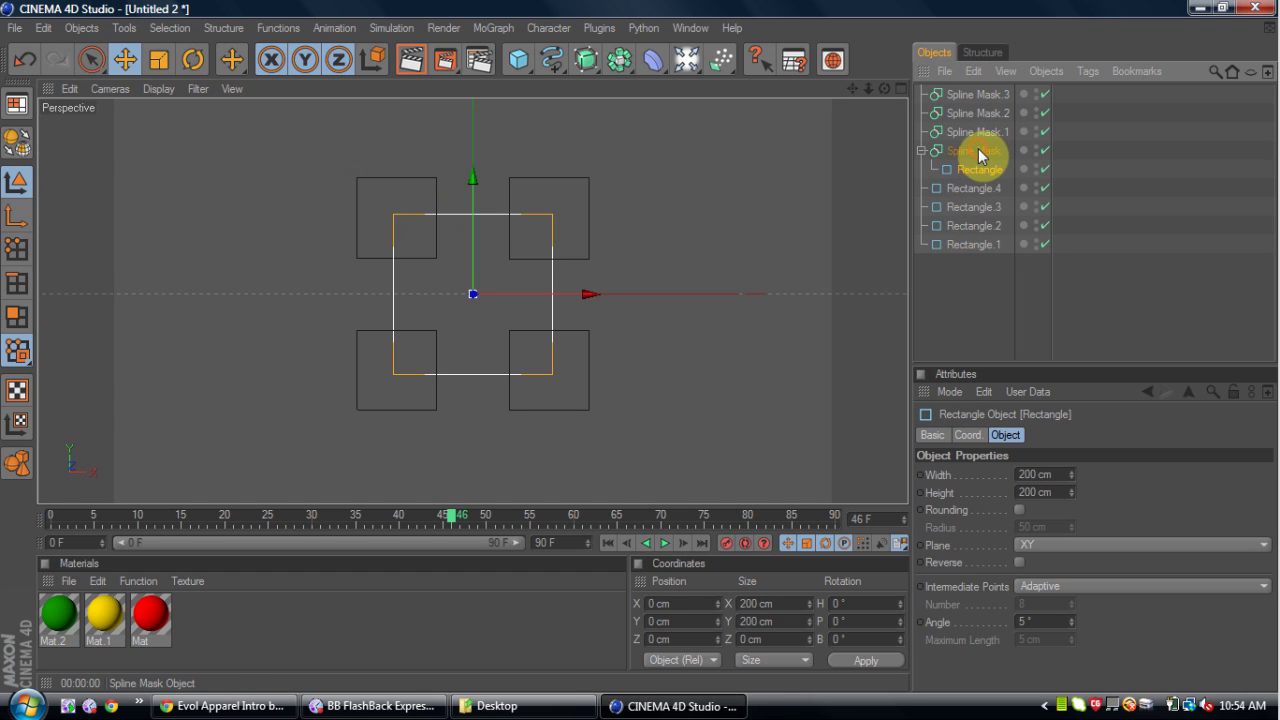
{"action": "left_click", "coordinate": [976, 189]}
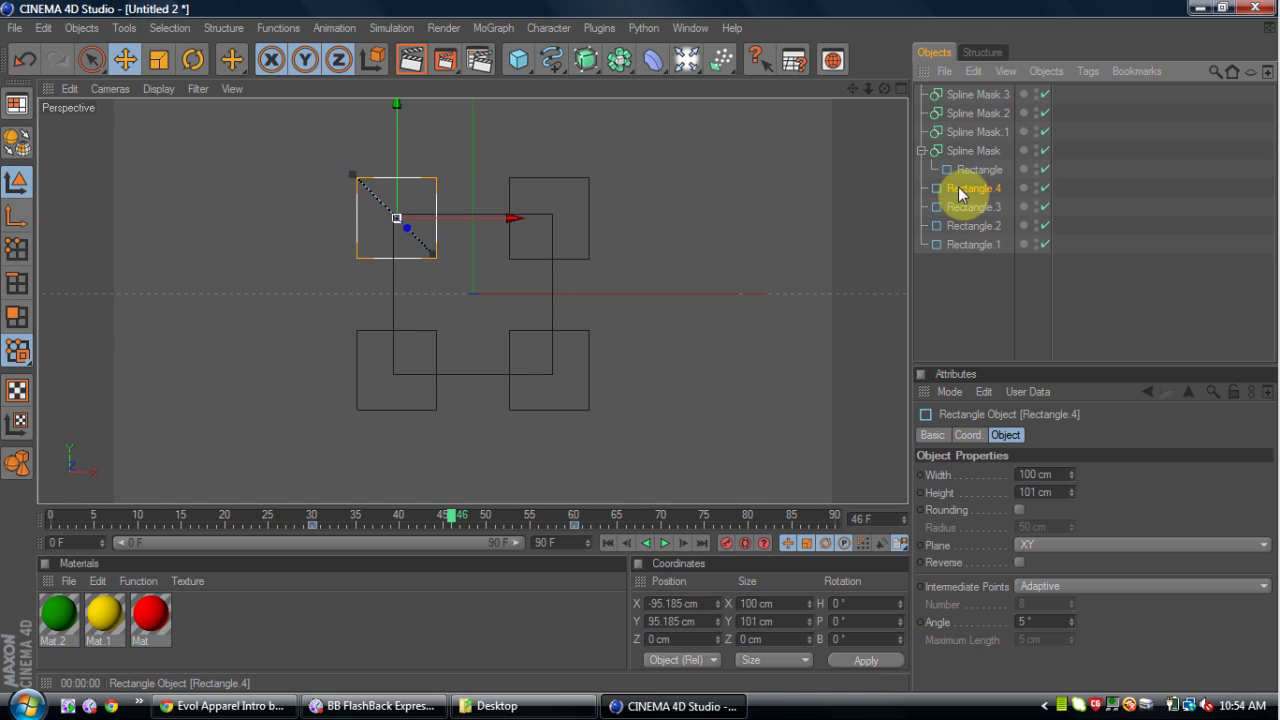
{"action": "left_click_drag", "start_coordinate": [966, 185], "coordinate": [975, 156]}
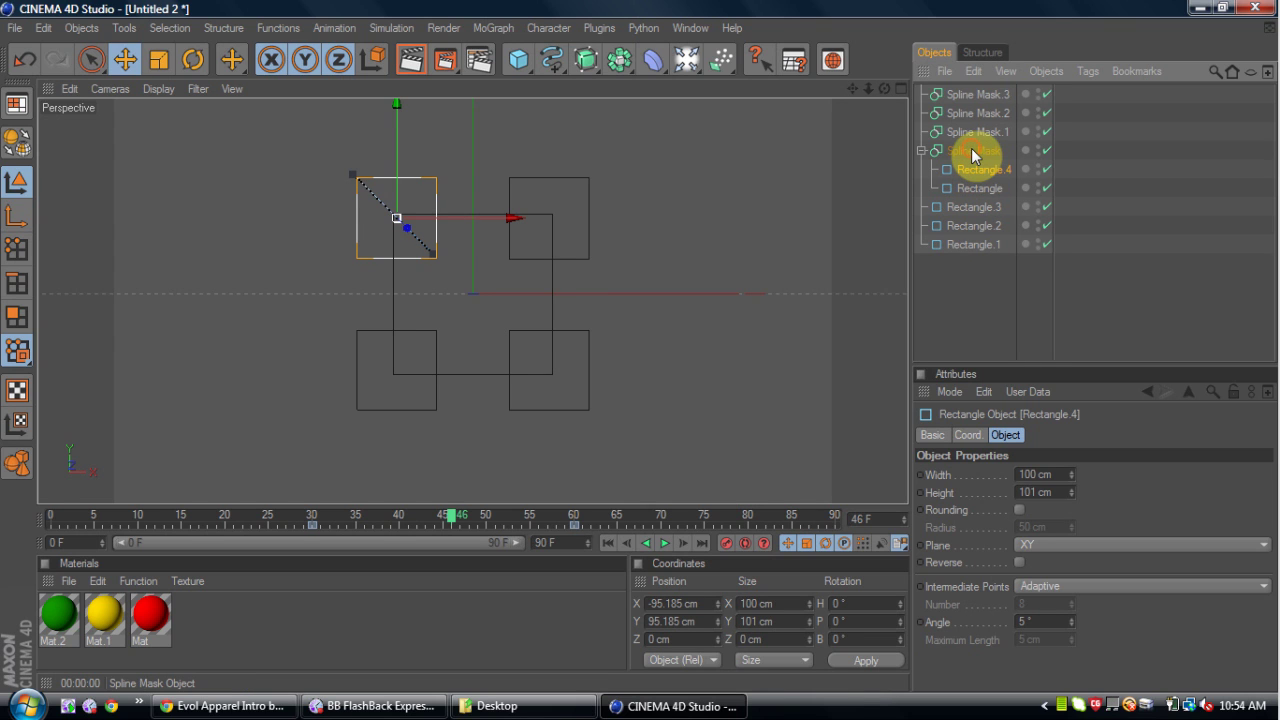
{"action": "left_click", "coordinate": [510, 422]}
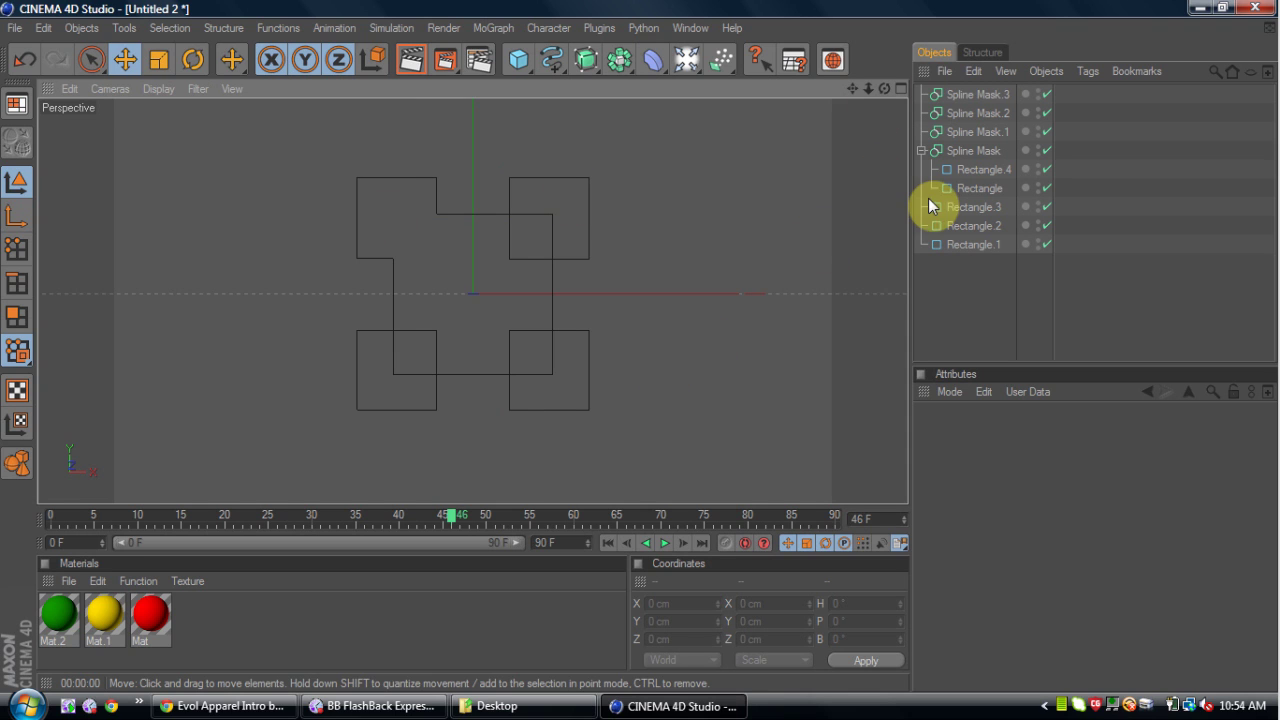
{"action": "left_click", "coordinate": [921, 150]}
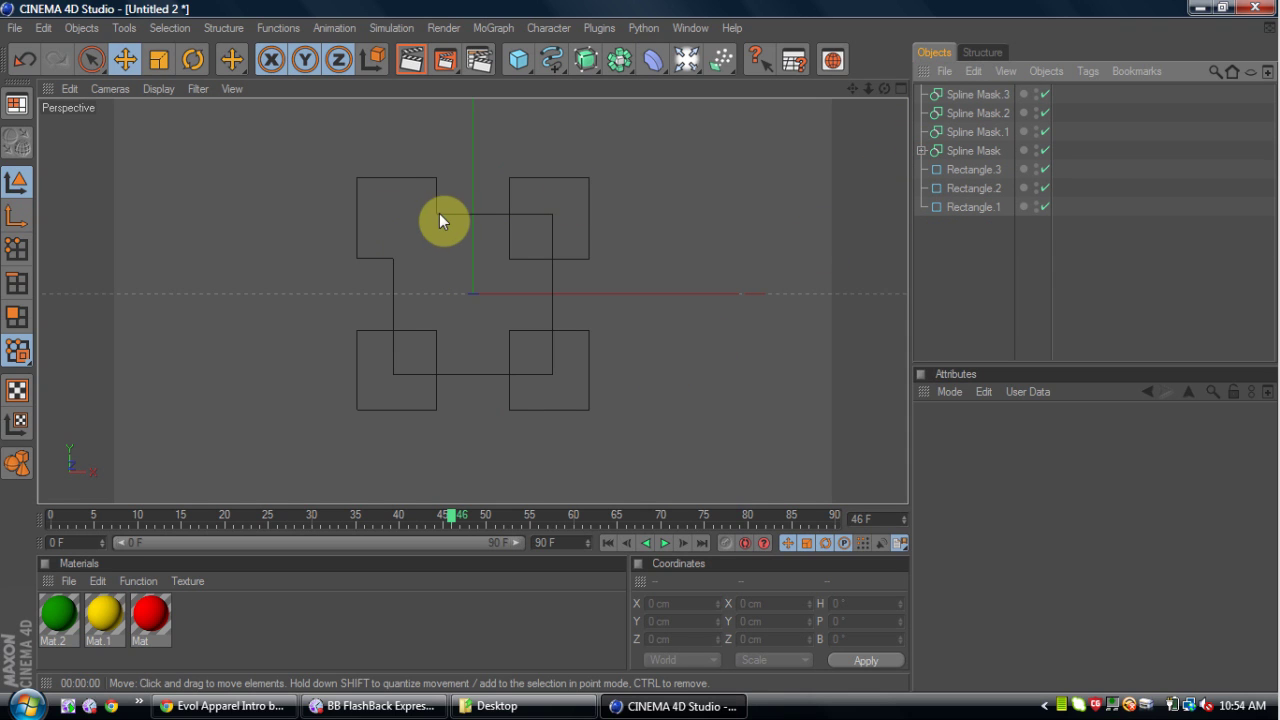
{"action": "mouse_move", "coordinate": [449, 518]}
{"action": "left_mouse_down"}
{"action": "mouse_move", "coordinate": [417, 514]}
{"action": "mouse_move", "coordinate": [452, 514]}
{"action": "mouse_move", "coordinate": [456, 494]}
{"action": "left_mouse_up"}
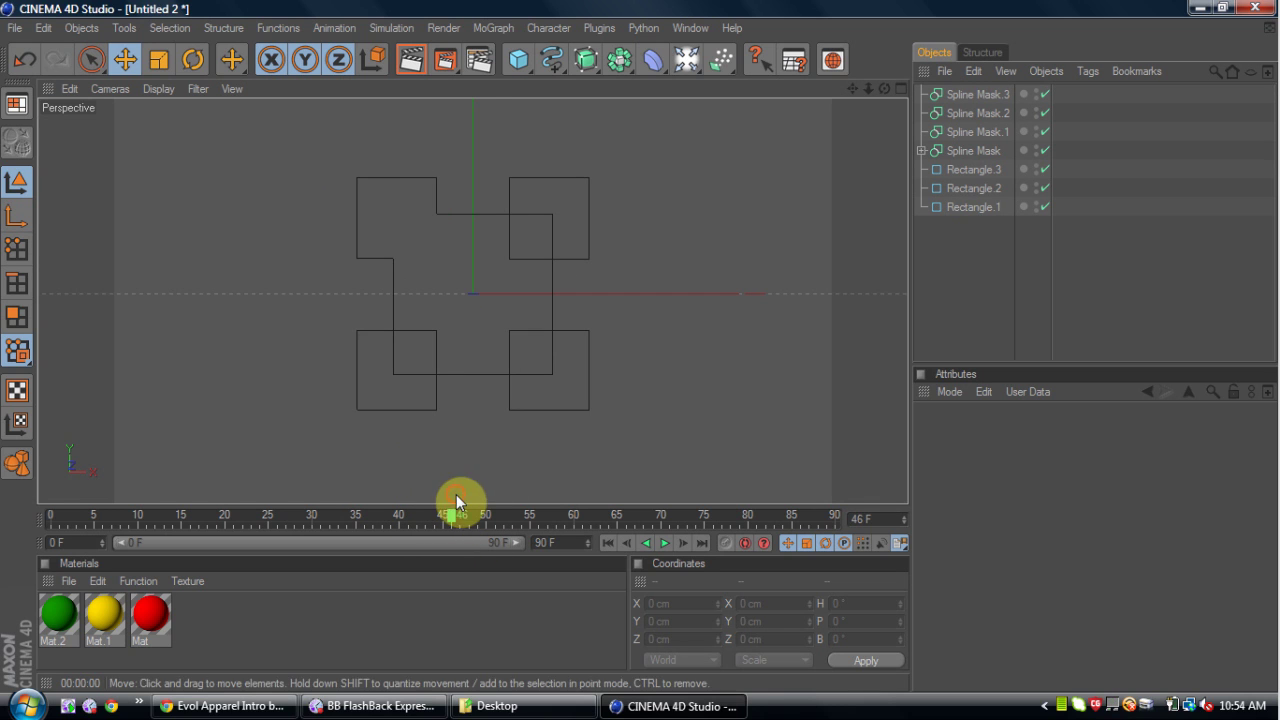
{"action": "left_click", "coordinate": [956, 152]}
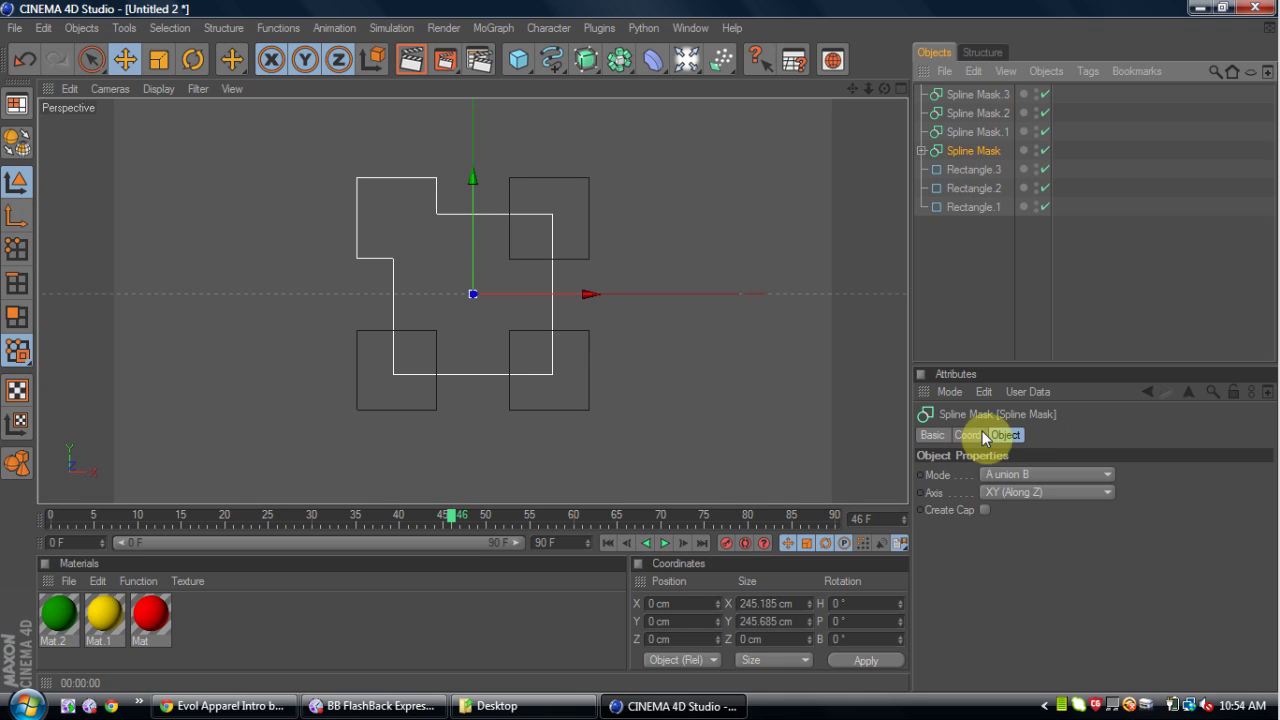
Set Spline Mask's mode to B subtract A
{"action": "left_click", "coordinate": [1012, 474]}
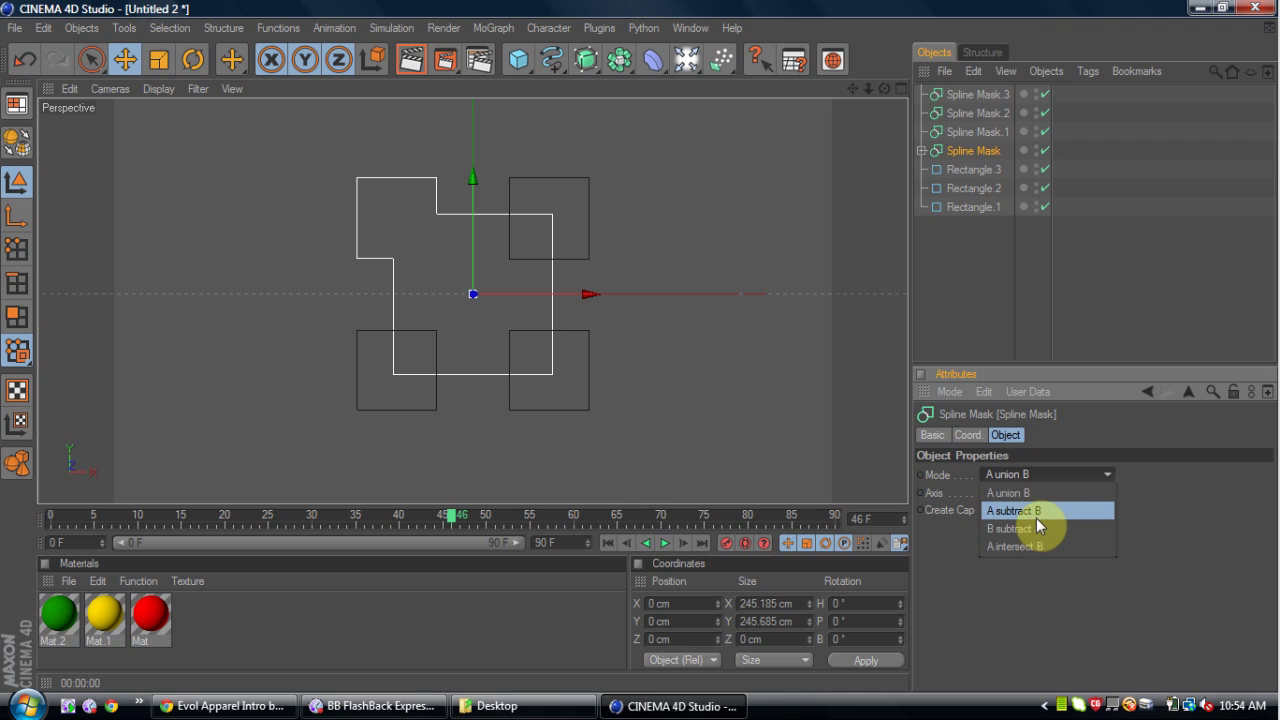
{"action": "left_click", "coordinate": [1036, 516]}
{"action": "left_click", "coordinate": [1024, 478]}
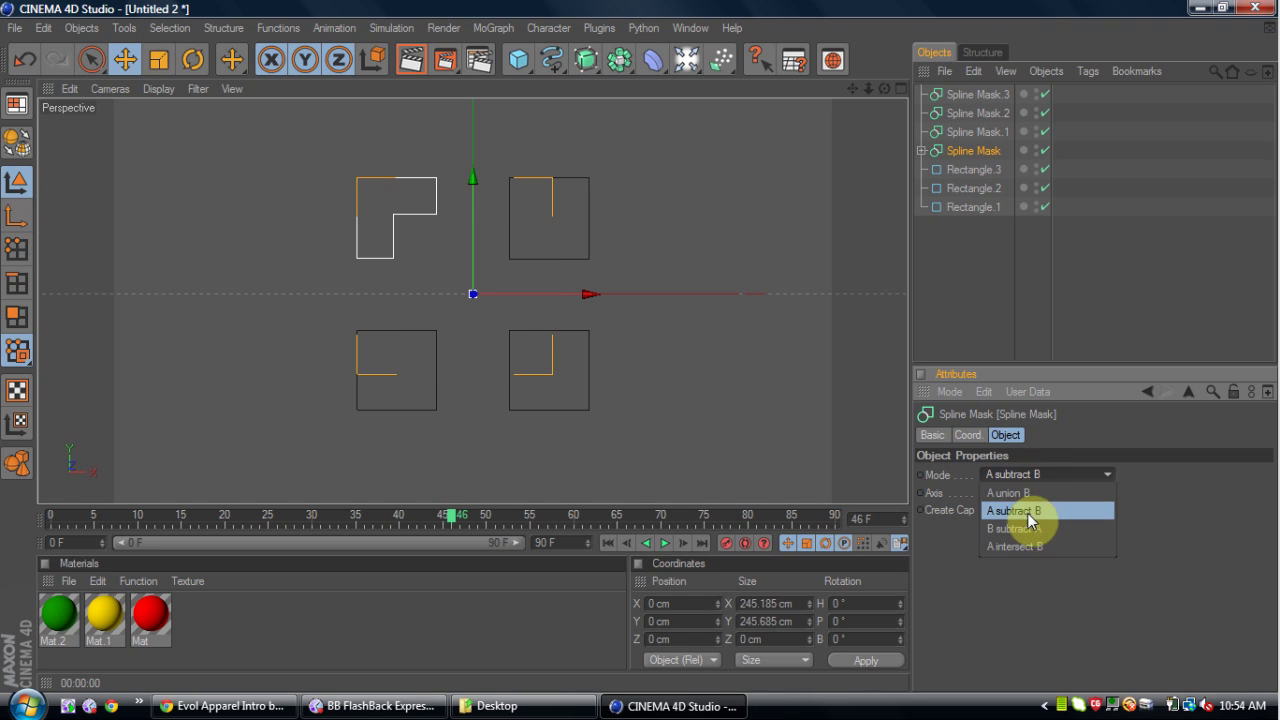
{"action": "left_click", "coordinate": [1036, 529]}
{"action": "left_click", "coordinate": [975, 300]}
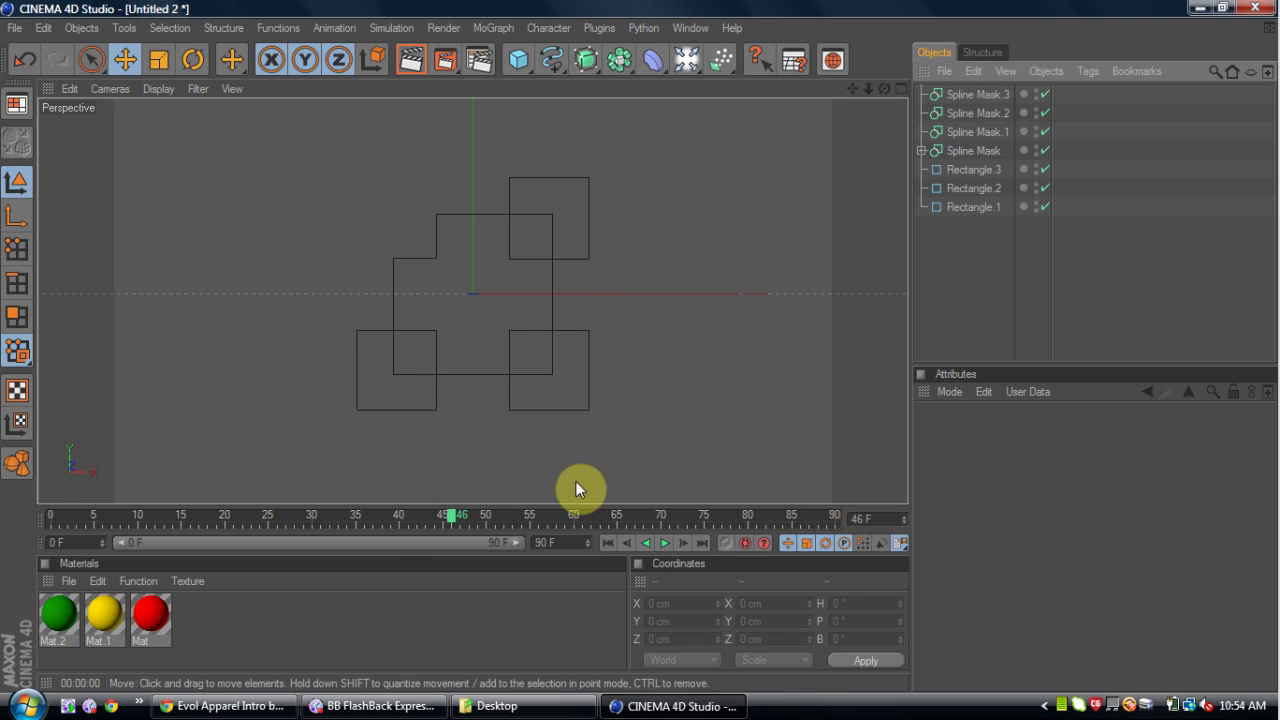
{"action": "left_click_drag", "start_coordinate": [423, 523], "coordinate": [455, 510]}
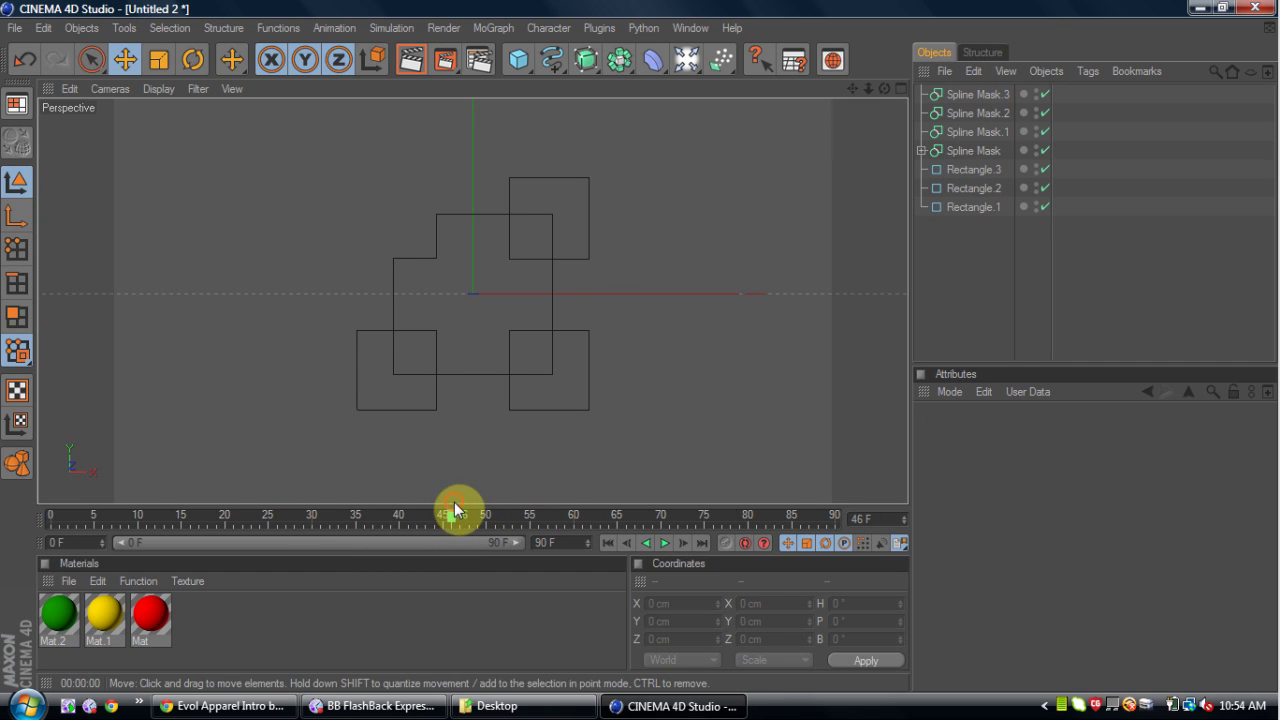
Nest Spline Mask under Spline Mask.1 and set Spline Mask.1 to B subtract A
{"action": "left_click_drag", "start_coordinate": [975, 153], "coordinate": [977, 134]}
{"action": "left_click", "coordinate": [977, 132]}
{"action": "left_click", "coordinate": [1035, 488]}
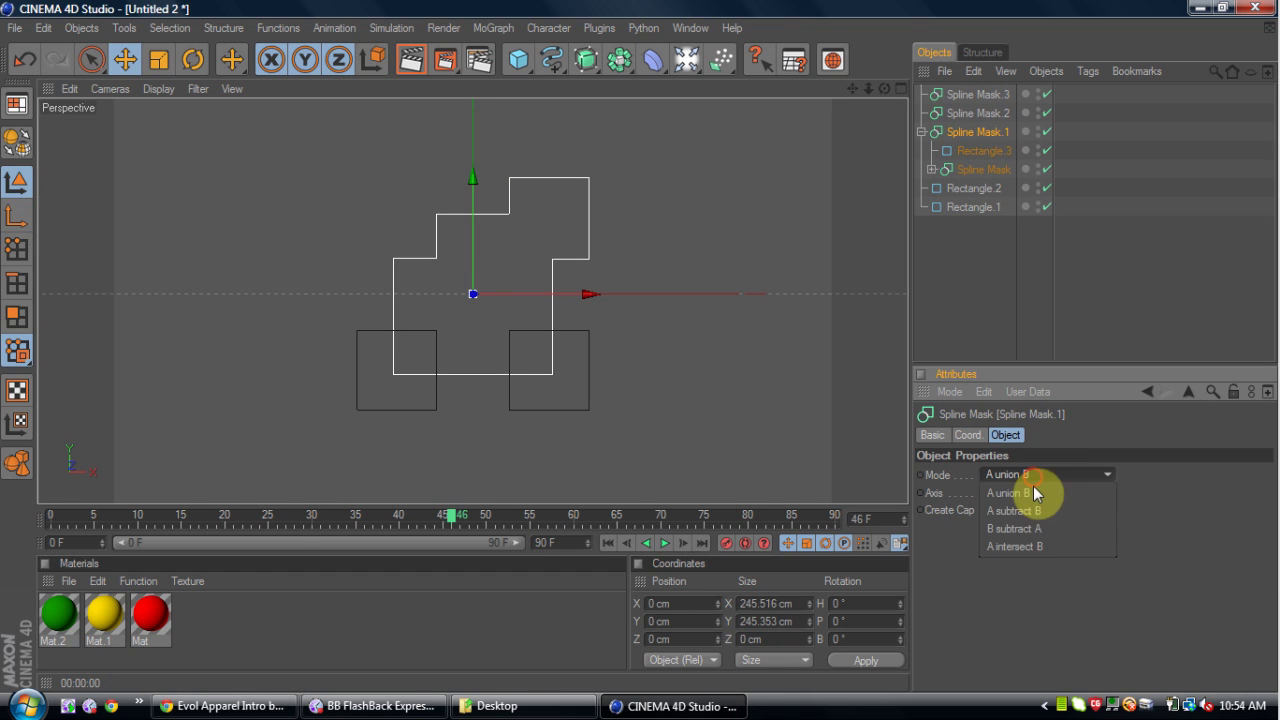
{"action": "left_click", "coordinate": [1040, 526]}
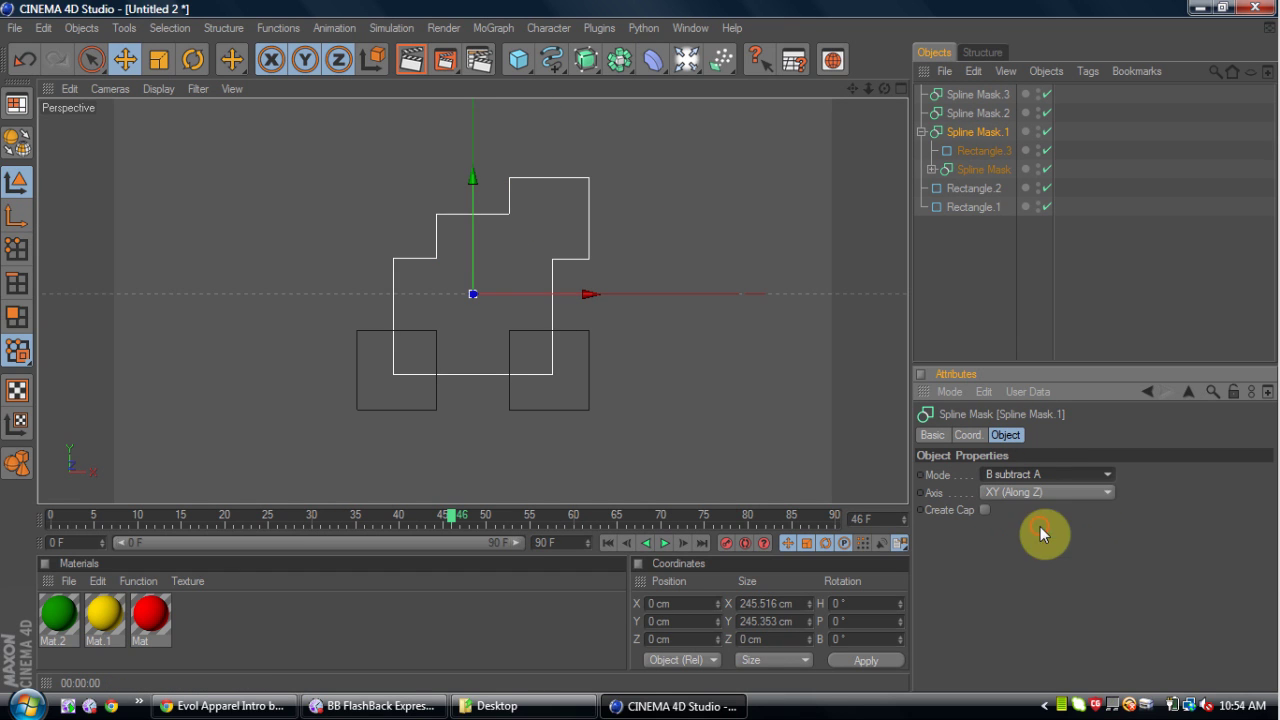
{"action": "left_click", "coordinate": [921, 132]}
Nest Spline Mask.1 and Rectangle.2 under Spline Mask.2, set to B subtract A
{"action": "left_click_drag", "start_coordinate": [958, 137], "coordinate": [972, 113]}
{"action": "left_click_drag", "start_coordinate": [970, 151], "coordinate": [978, 114]}
{"action": "left_click", "coordinate": [976, 113]}
{"action": "left_click", "coordinate": [1045, 474]}
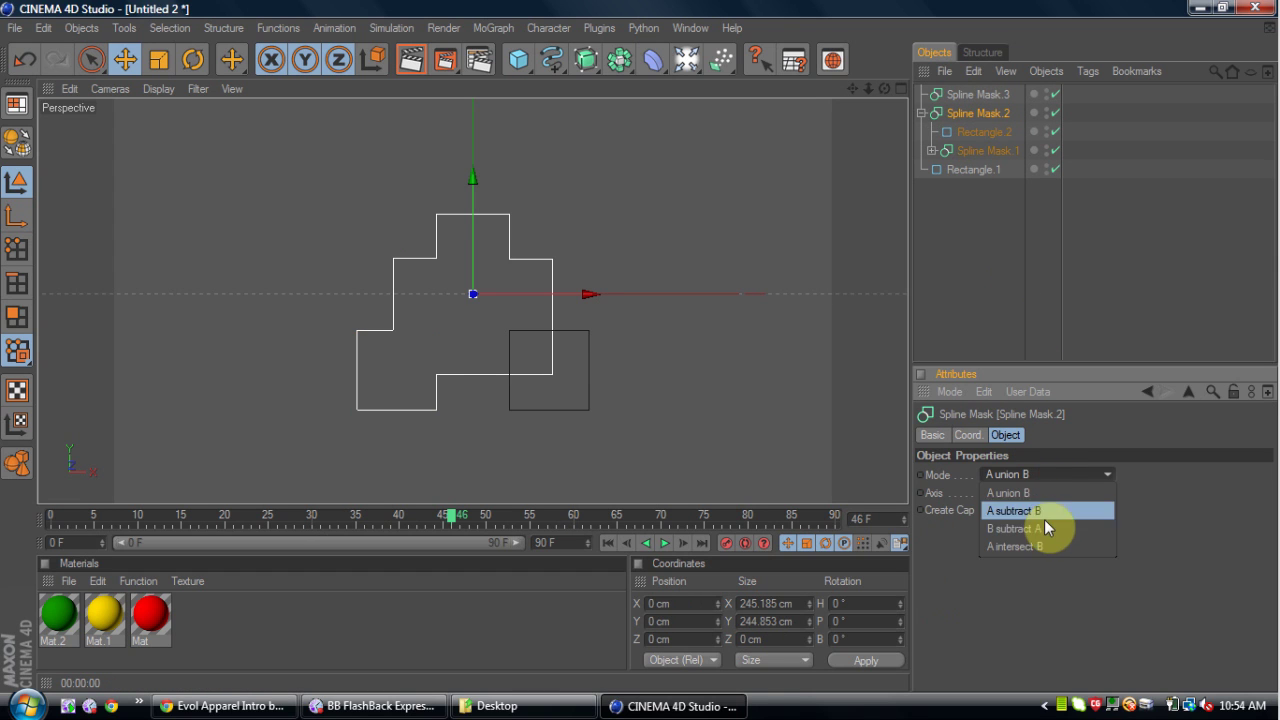
{"action": "left_click", "coordinate": [1044, 519]}
{"action": "left_click", "coordinate": [921, 113]}
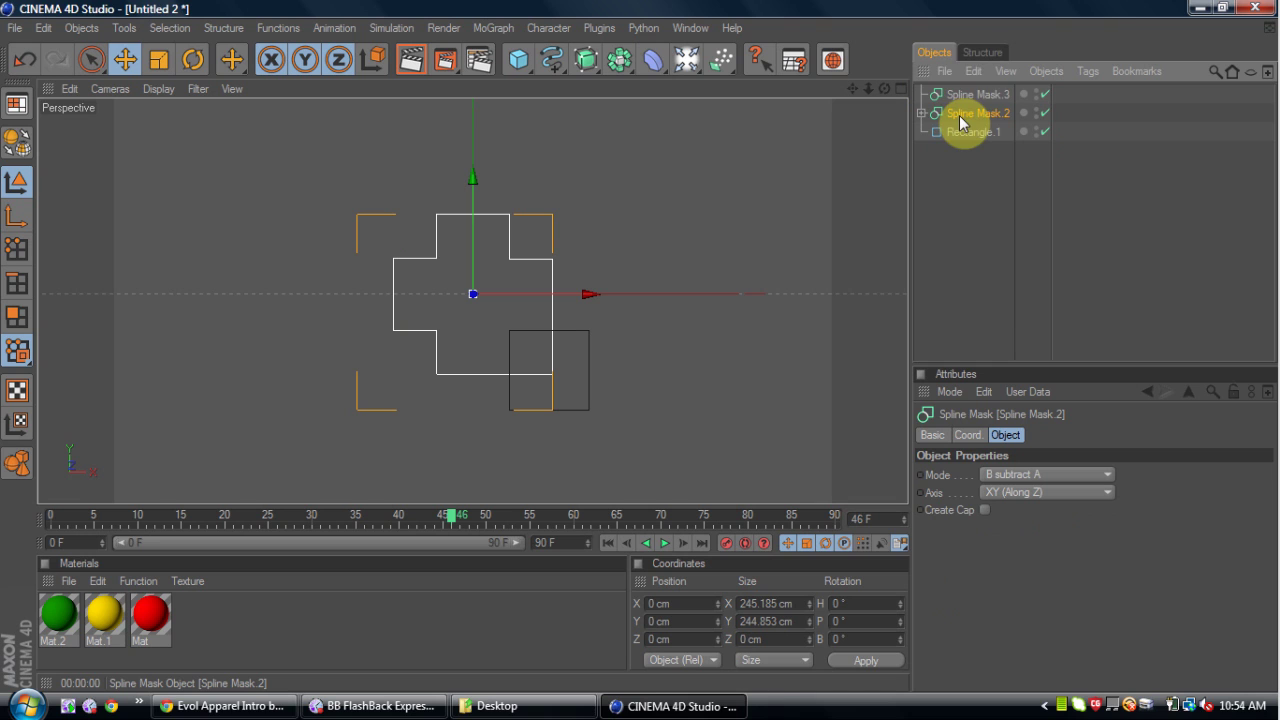
Nest Spline Mask.2 under Spline Mask.3, set it to B subtract A, and check the cross
{"action": "left_click_drag", "start_coordinate": [960, 120], "coordinate": [970, 96]}
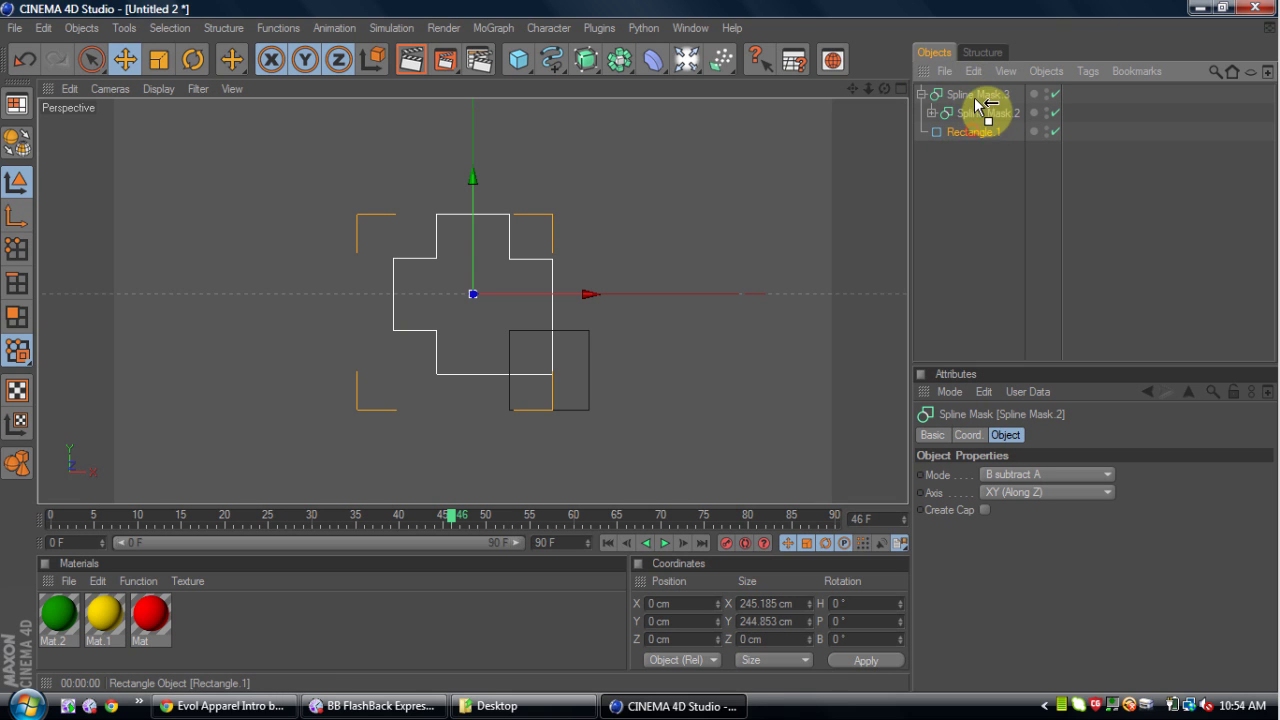
{"action": "left_click", "coordinate": [974, 95]}
{"action": "left_click", "coordinate": [1043, 476]}
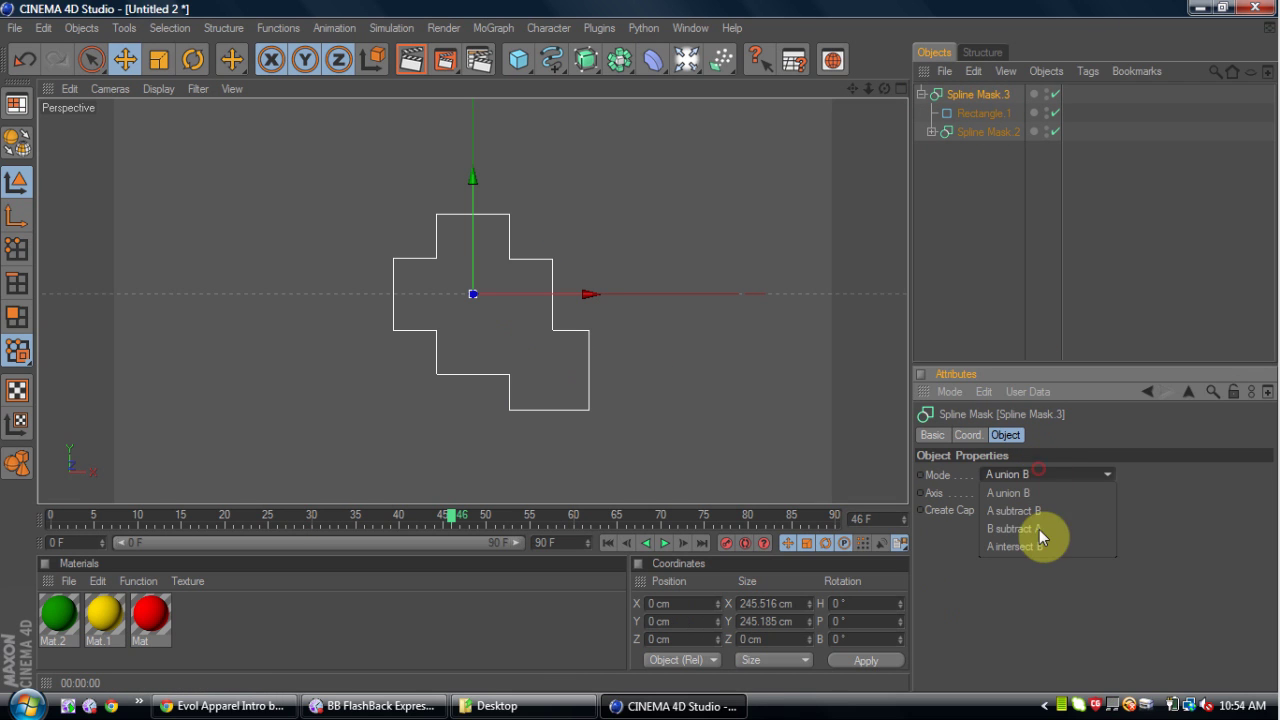
{"action": "left_click", "coordinate": [1043, 528]}
{"action": "left_click", "coordinate": [951, 245]}
{"action": "mouse_move", "coordinate": [450, 515]}
{"action": "left_mouse_down"}
{"action": "mouse_move", "coordinate": [347, 517]}
{"action": "mouse_move", "coordinate": [600, 514]}
{"action": "mouse_move", "coordinate": [211, 528]}
{"action": "mouse_move", "coordinate": [363, 520]}
{"action": "left_mouse_up"}
Place Spline Mask.3 inside a new Extrude NURBS and render the solid cross to check it
{"action": "left_click", "coordinate": [664, 543]}
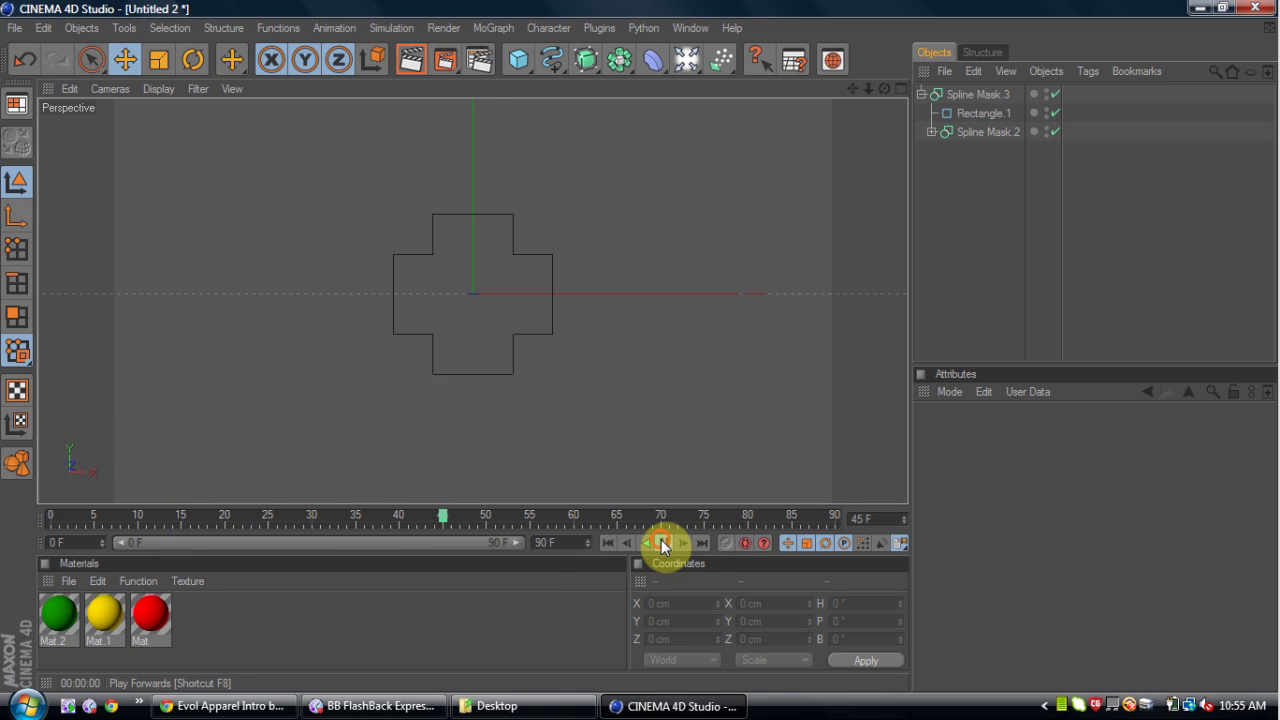
{"action": "left_click_drag", "start_coordinate": [592, 57], "coordinate": [818, 80]}
{"action": "left_click", "coordinate": [923, 113]}
{"action": "left_click_drag", "start_coordinate": [937, 117], "coordinate": [968, 95]}
{"action": "left_click", "coordinate": [416, 66]}
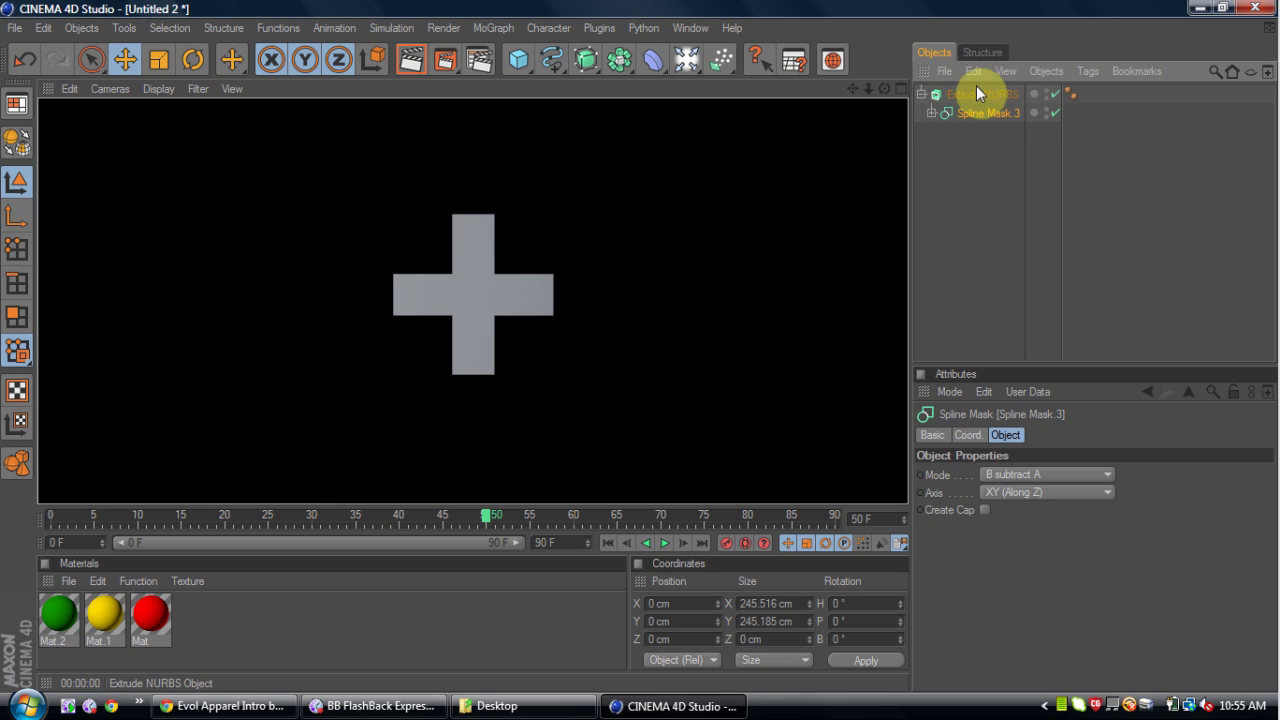
{"action": "left_click", "coordinate": [1000, 97]}
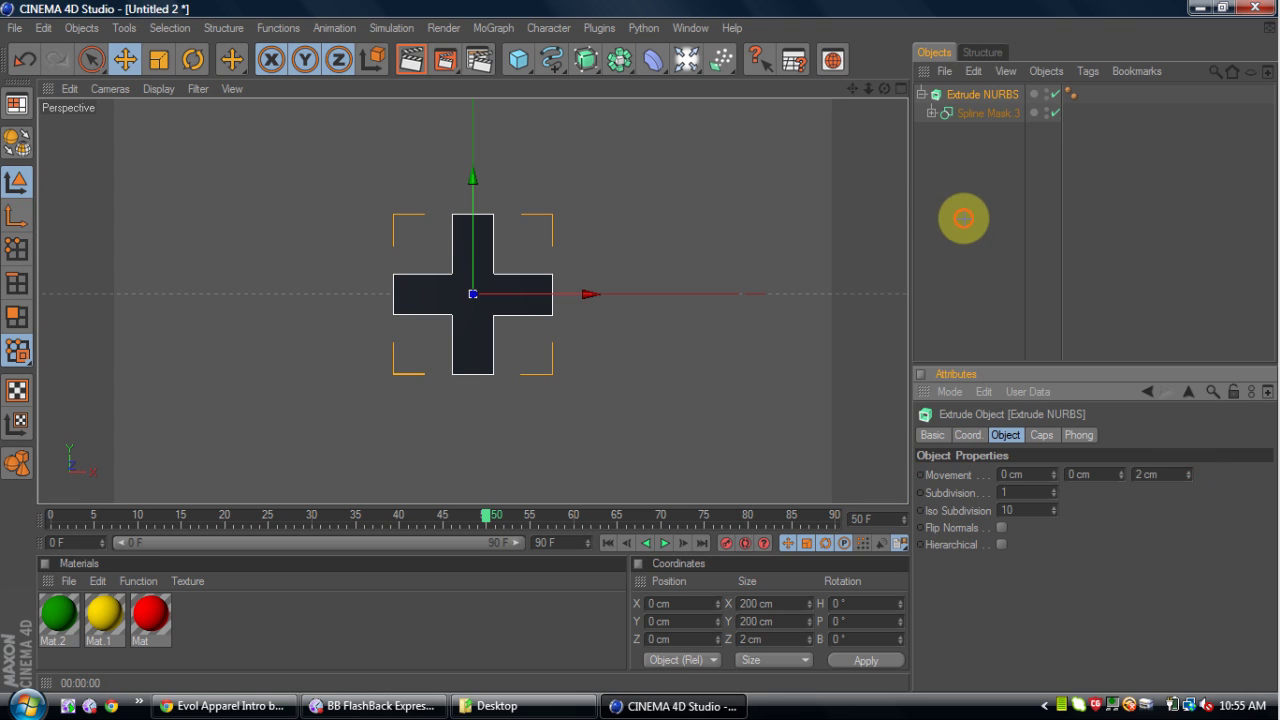
{"action": "left_click", "coordinate": [960, 217]}
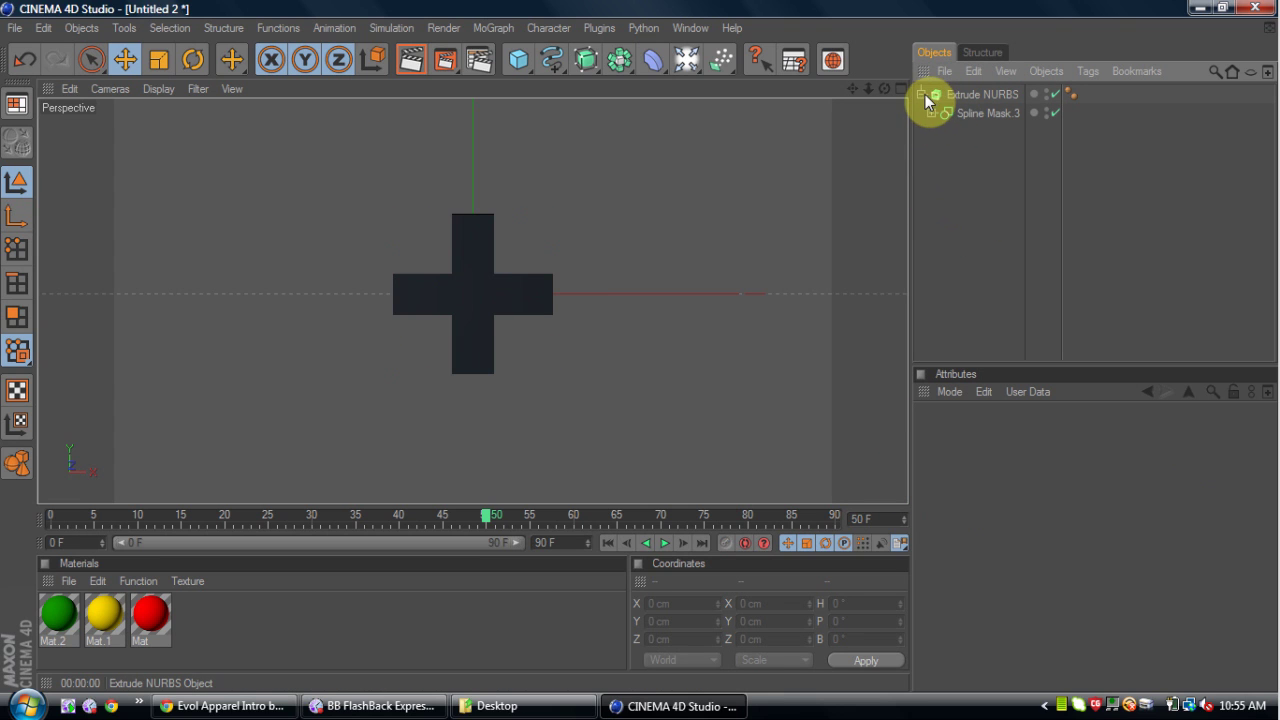
Look at the Evol.c4d scene for reference, then return to the Untitled 2 scene
{"action": "left_click", "coordinate": [923, 94]}
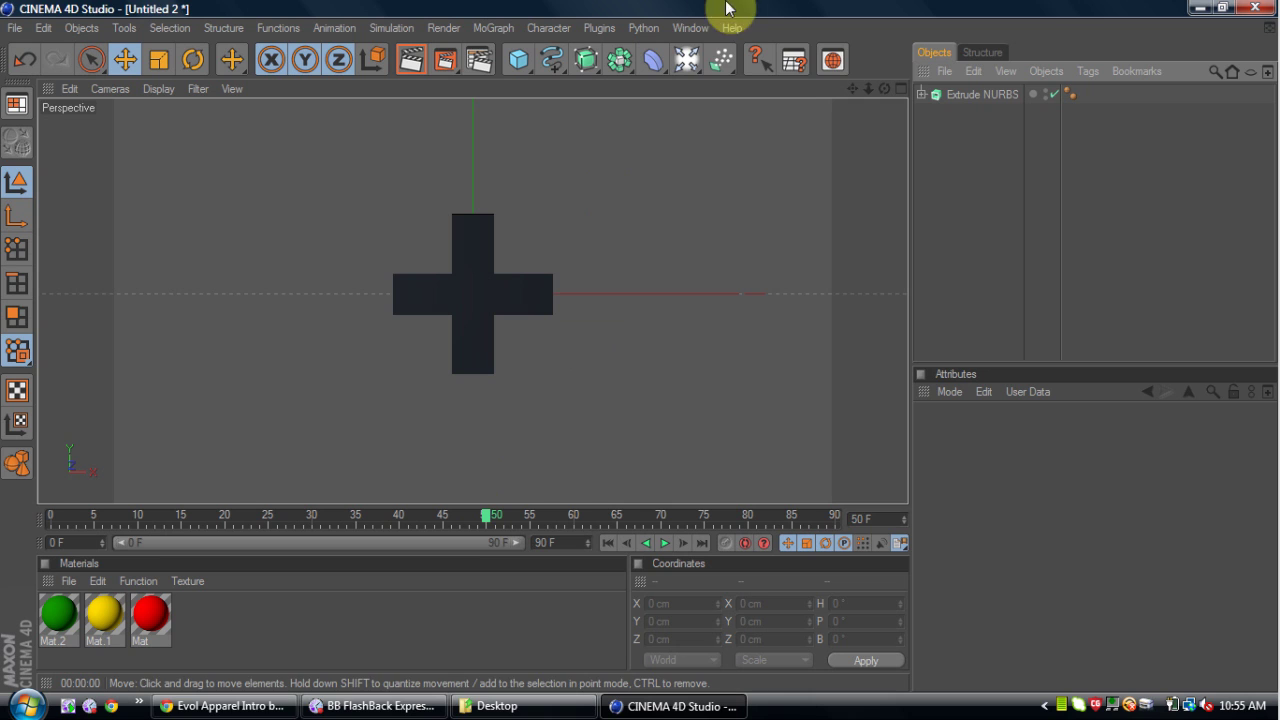
{"action": "left_click", "coordinate": [690, 28]}
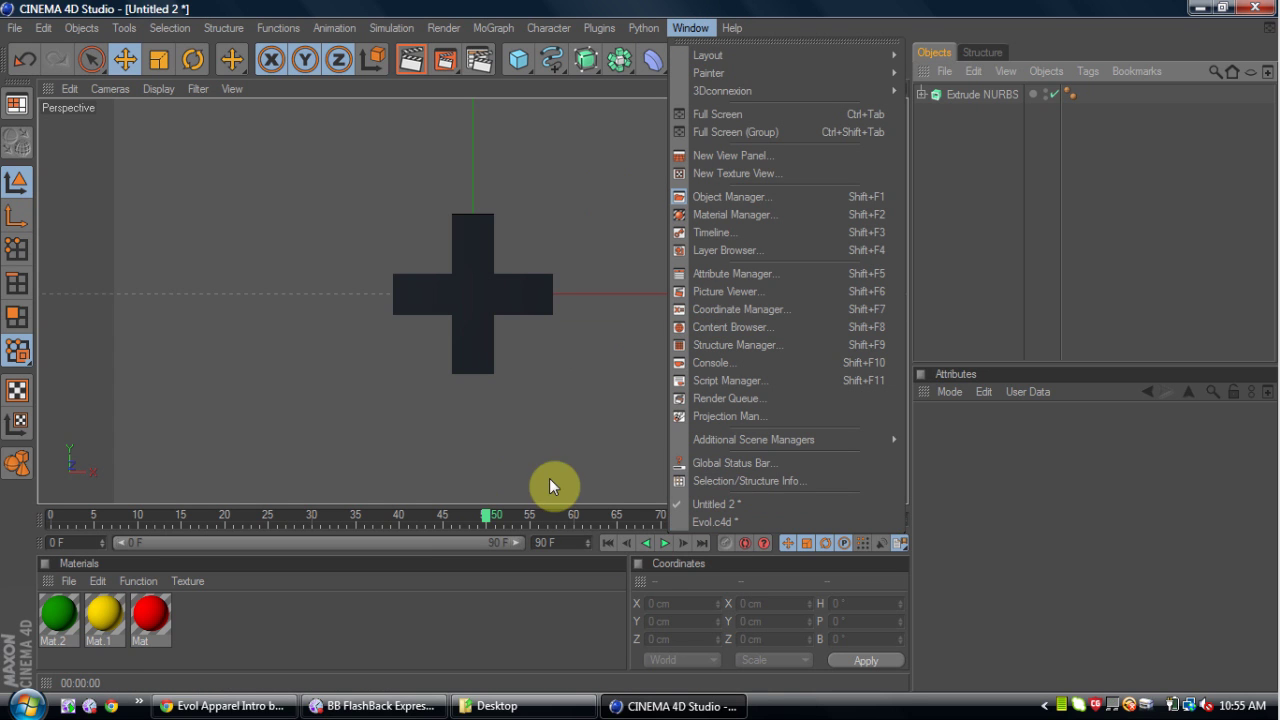
{"action": "left_click_drag", "start_coordinate": [457, 516], "coordinate": [494, 516]}
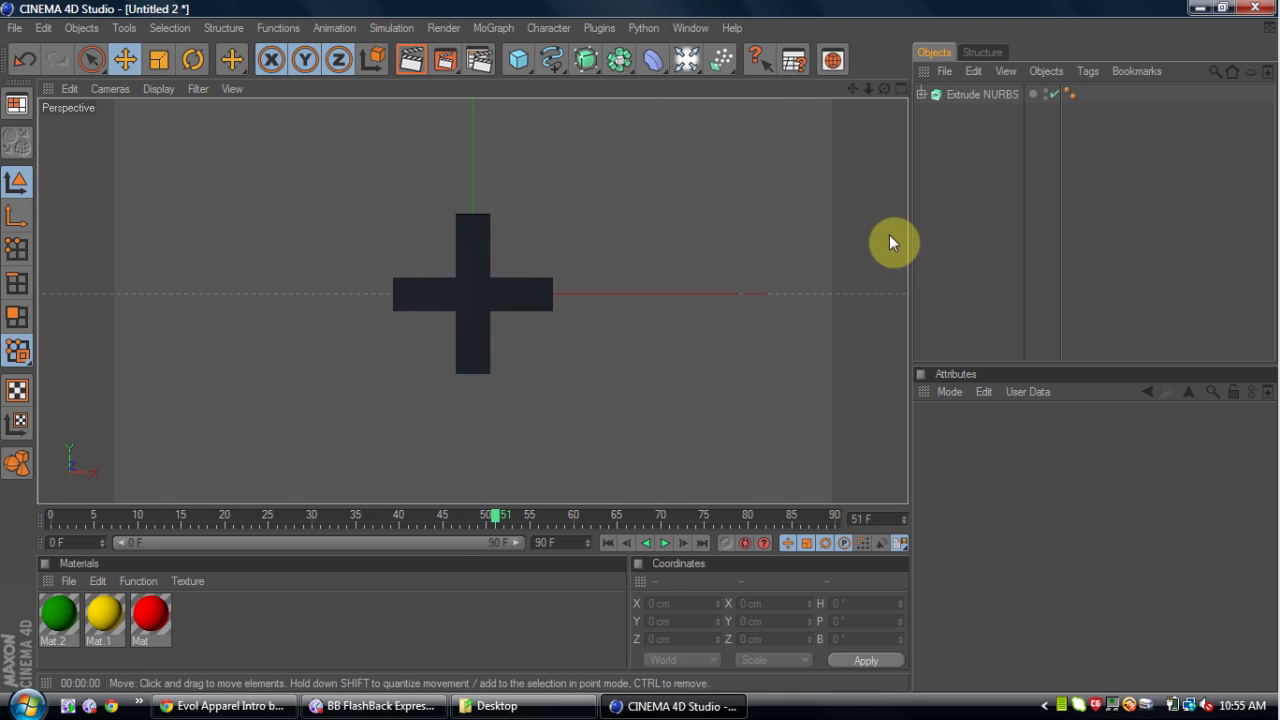
{"action": "left_click", "coordinate": [690, 28]}
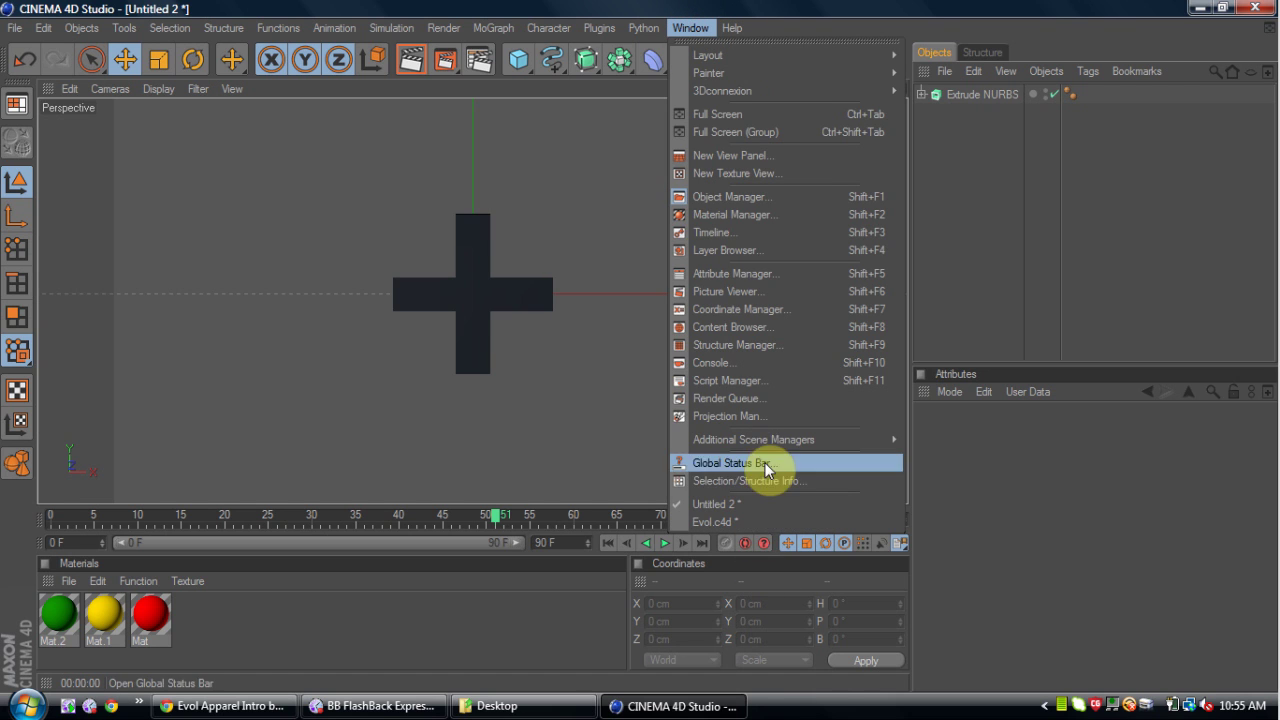
{"action": "left_click", "coordinate": [778, 522]}
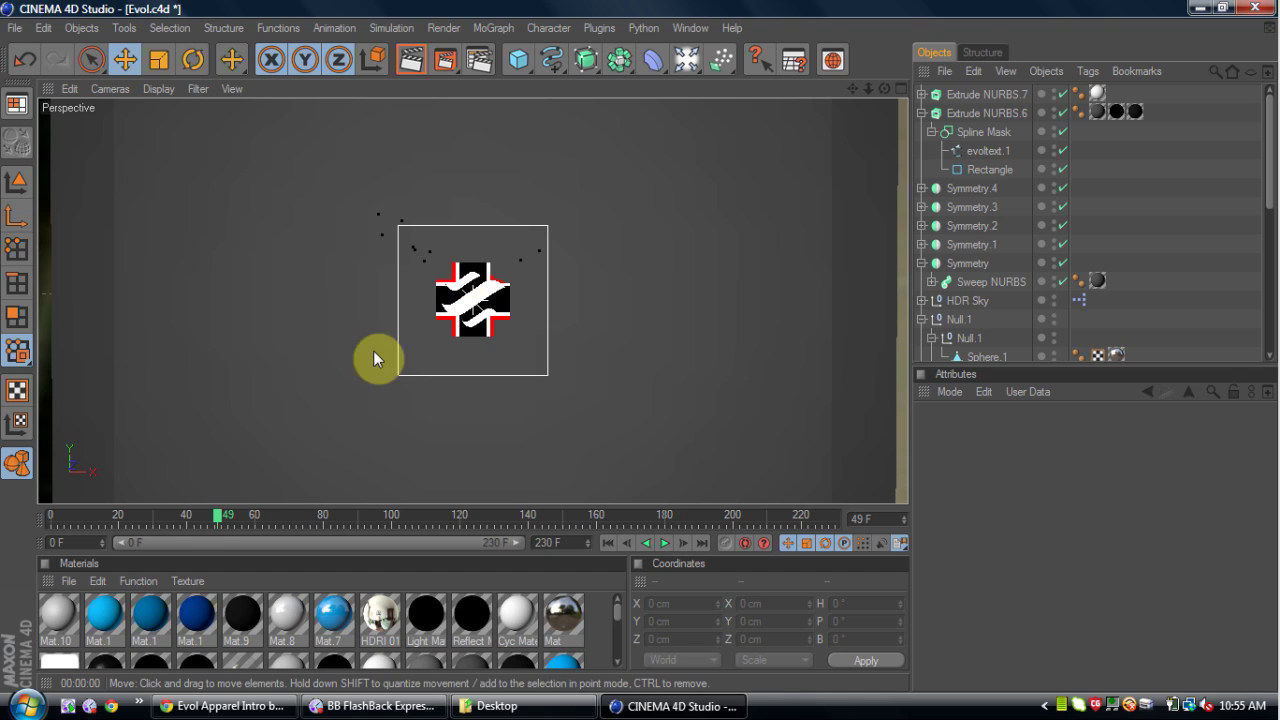
{"action": "left_click_drag", "start_coordinate": [217, 517], "coordinate": [214, 517]}
{"action": "left_click", "coordinate": [694, 27]}
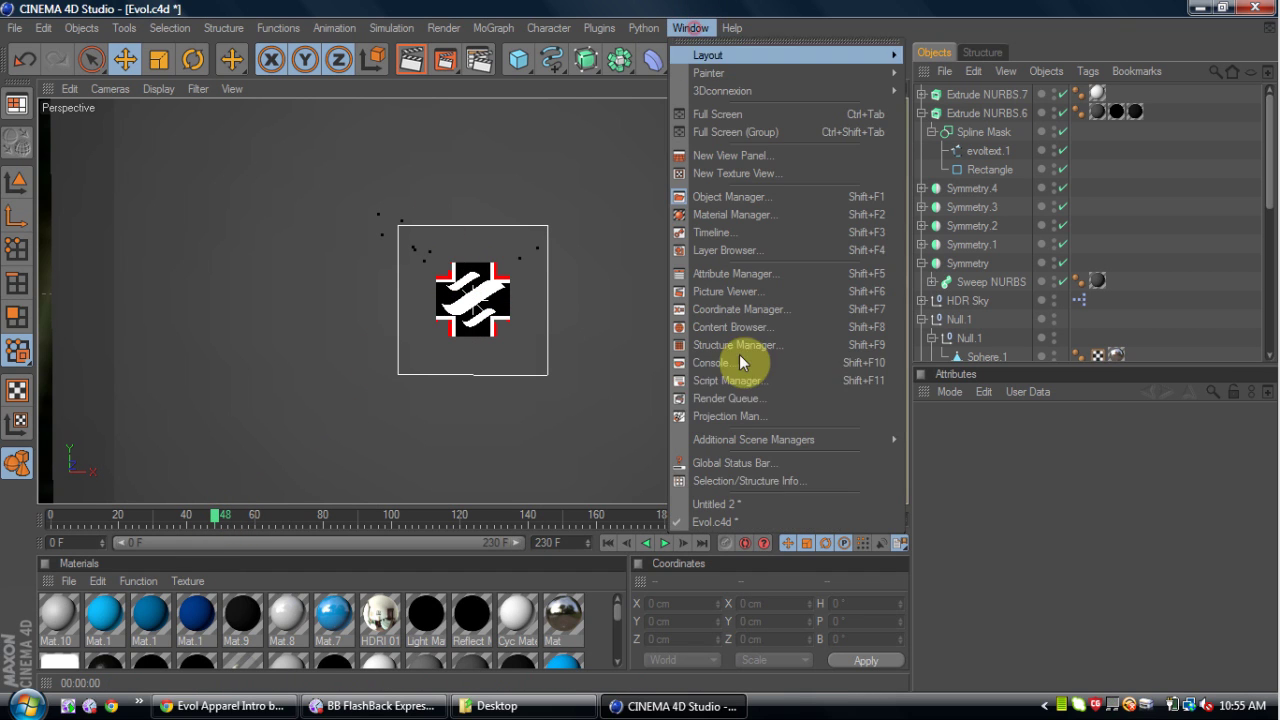
{"action": "left_click", "coordinate": [760, 508]}
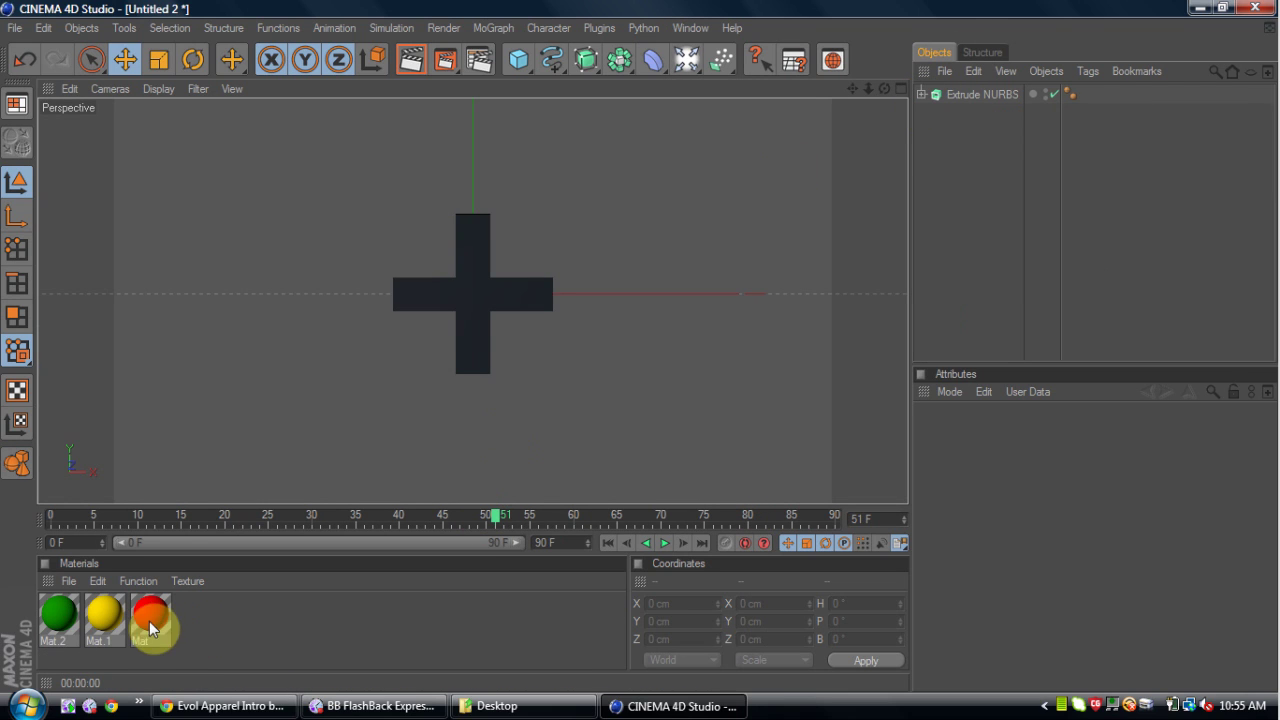
Apply the red Mat to the extruded cross and duplicate the Extrude NURBS
{"action": "left_click_drag", "start_coordinate": [494, 518], "coordinate": [455, 520]}
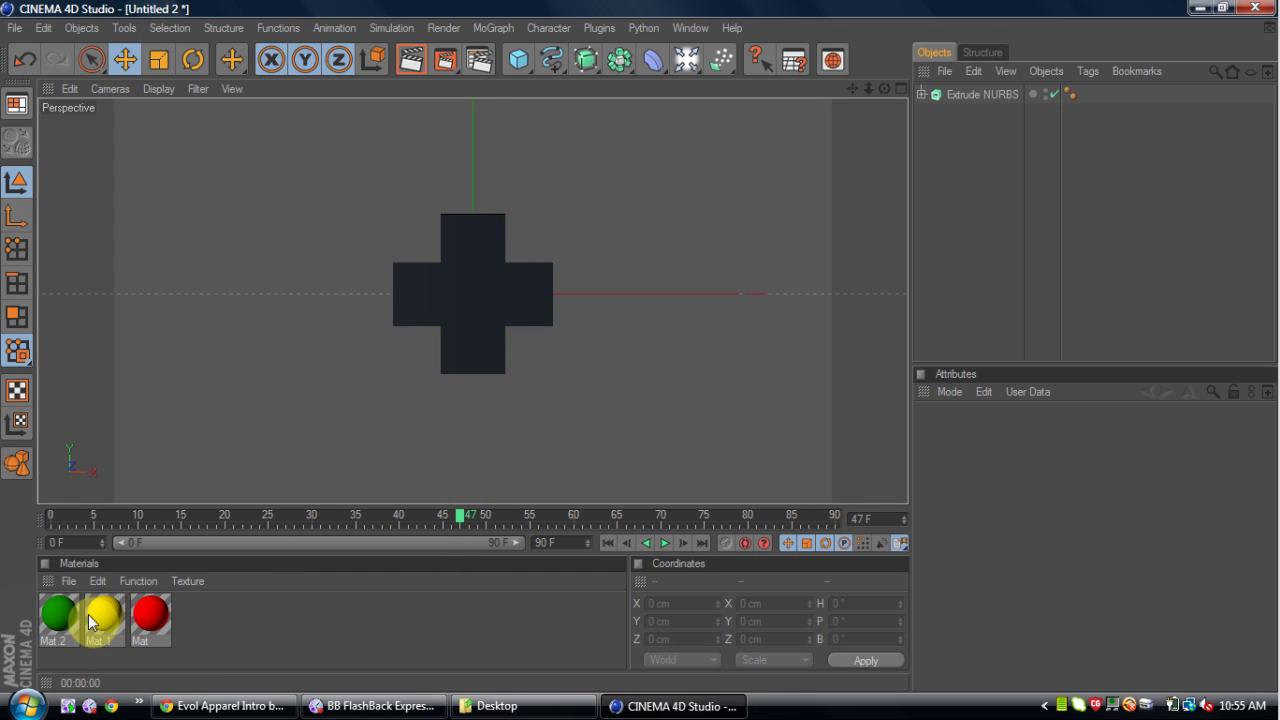
{"action": "left_click_drag", "start_coordinate": [157, 619], "coordinate": [467, 308]}
{"action": "left_click", "coordinate": [979, 94]}
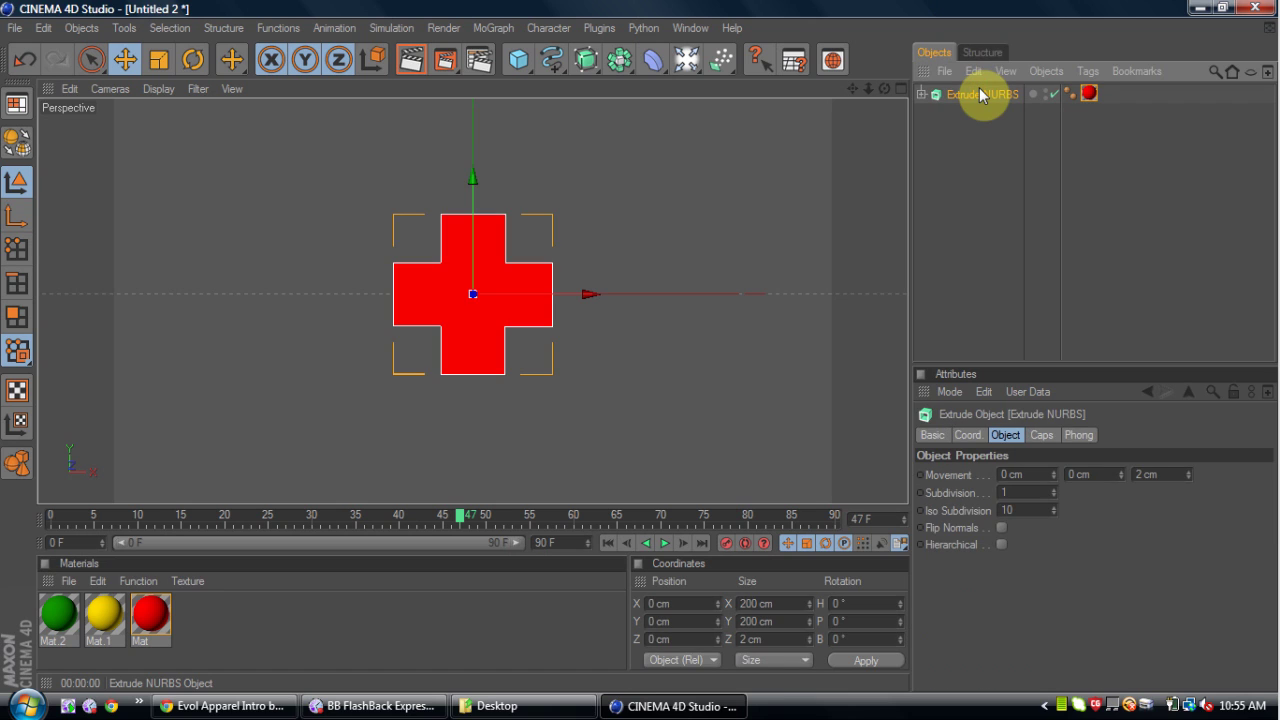
{"action": "key", "text": "ctrl+c"}
{"action": "key", "text": "ctrl+v"}
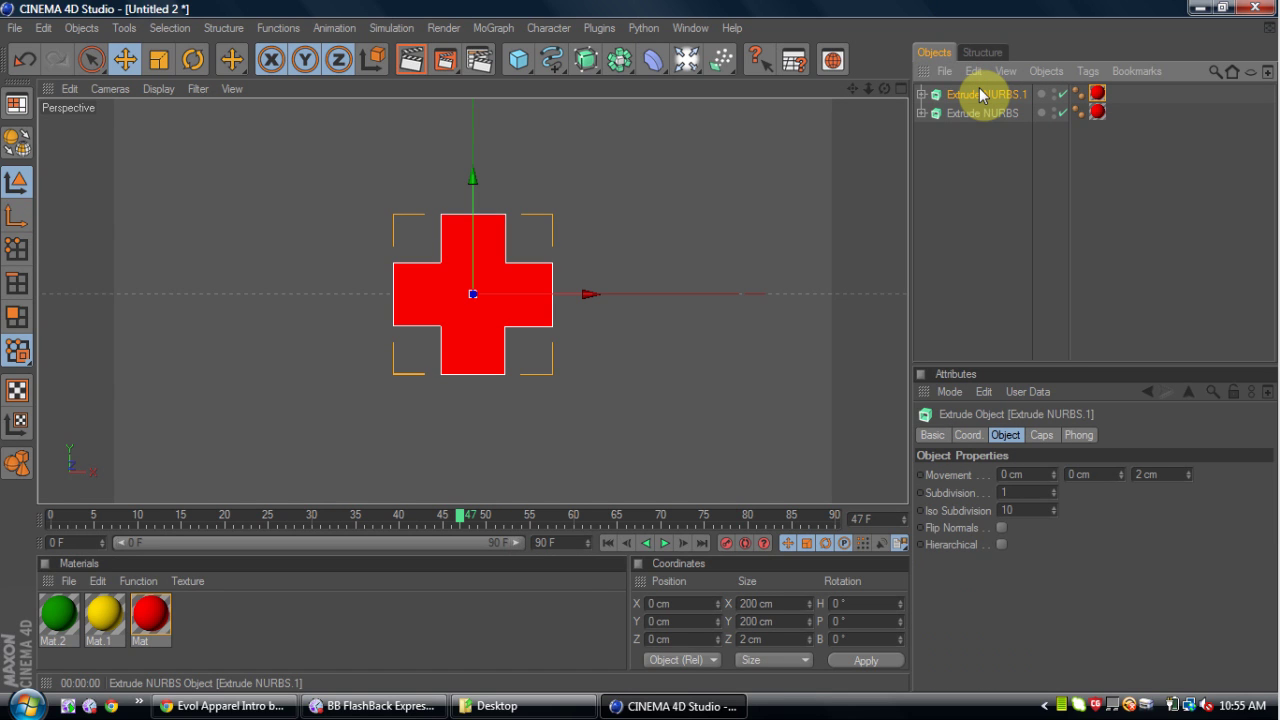
Give Extrude NURBS.1 the yellow Mat.1 and offset it to 5 cm on Z
{"action": "left_click_drag", "start_coordinate": [105, 618], "coordinate": [971, 100]}
{"action": "left_click", "coordinate": [985, 94]}
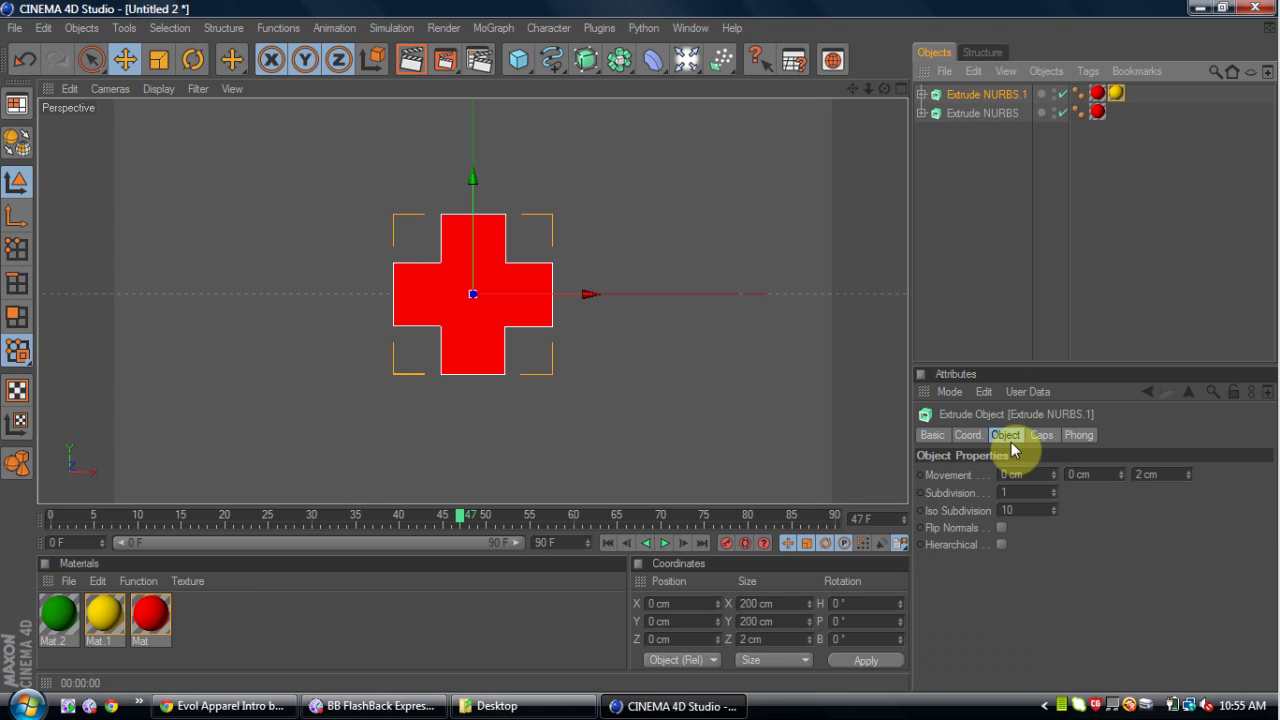
{"action": "left_click", "coordinate": [970, 436]}
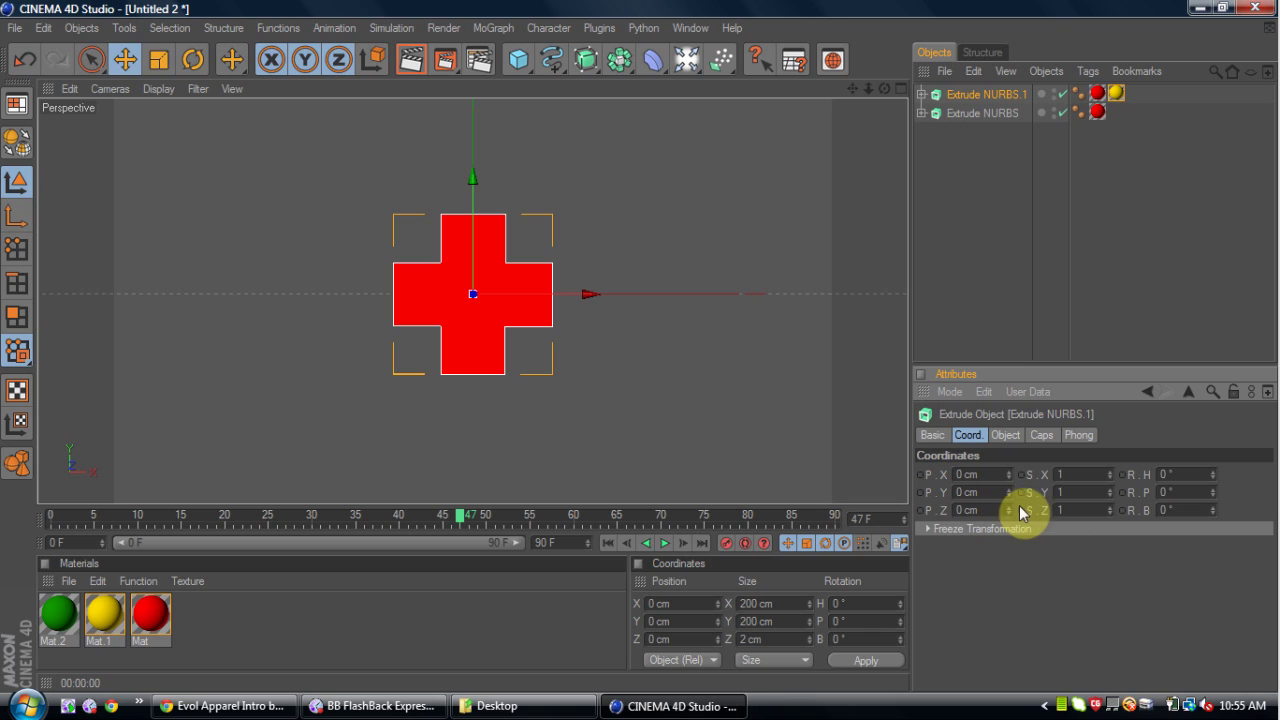
{"action": "left_click_drag", "start_coordinate": [1008, 514], "coordinate": [1012, 514]}
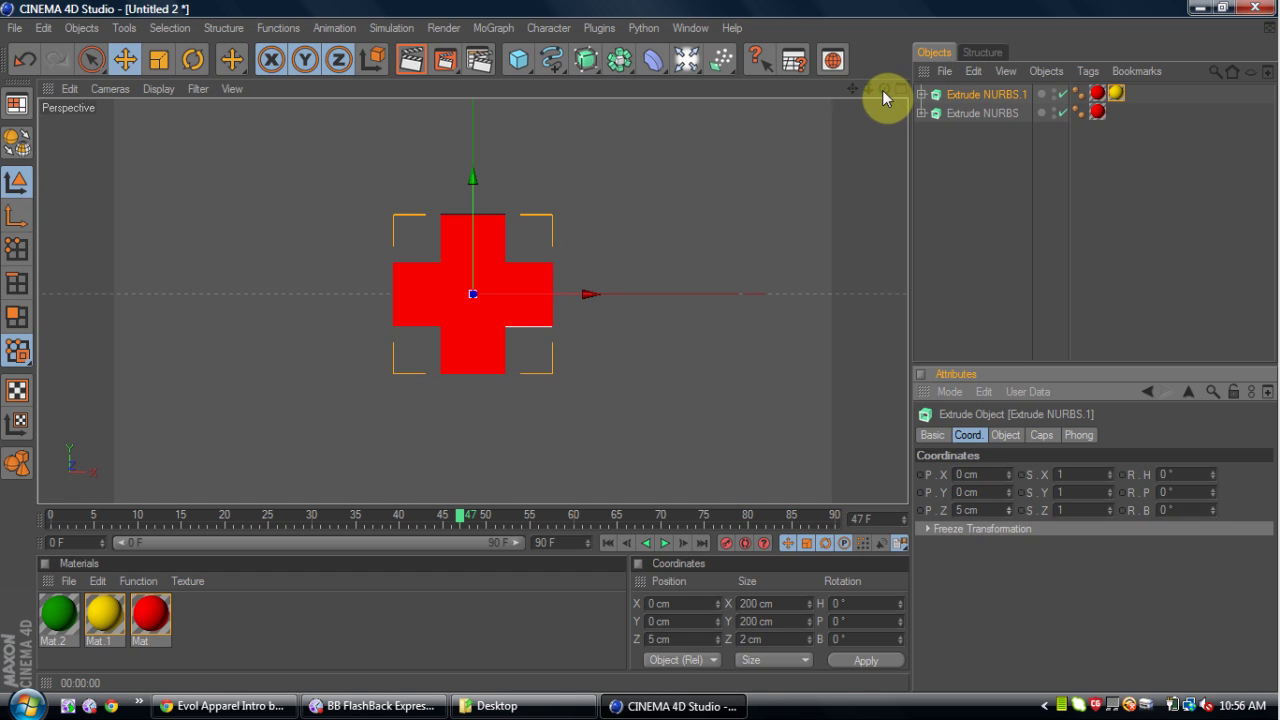
Add a Camera to the scene and view through it
{"action": "left_click_drag", "start_coordinate": [686, 58], "coordinate": [758, 180]}
{"action": "left_click", "coordinate": [990, 114]}
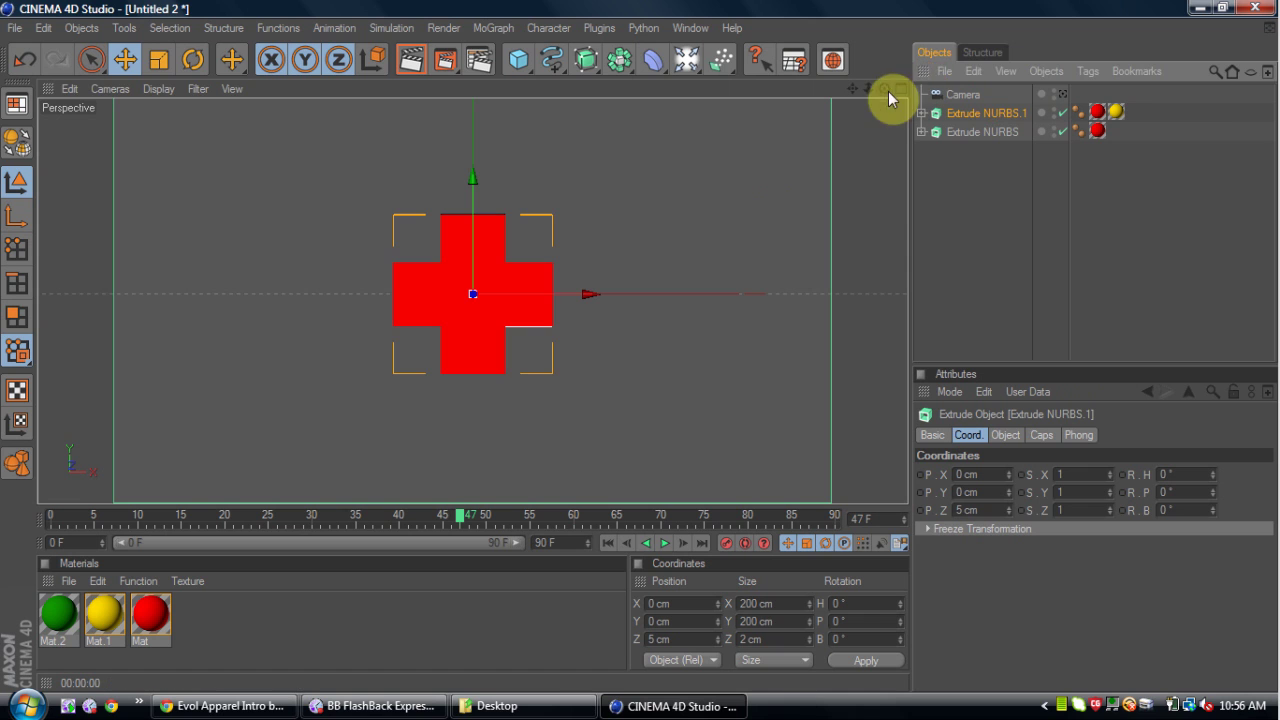
{"action": "left_click_drag", "start_coordinate": [890, 97], "coordinate": [873, 93]}
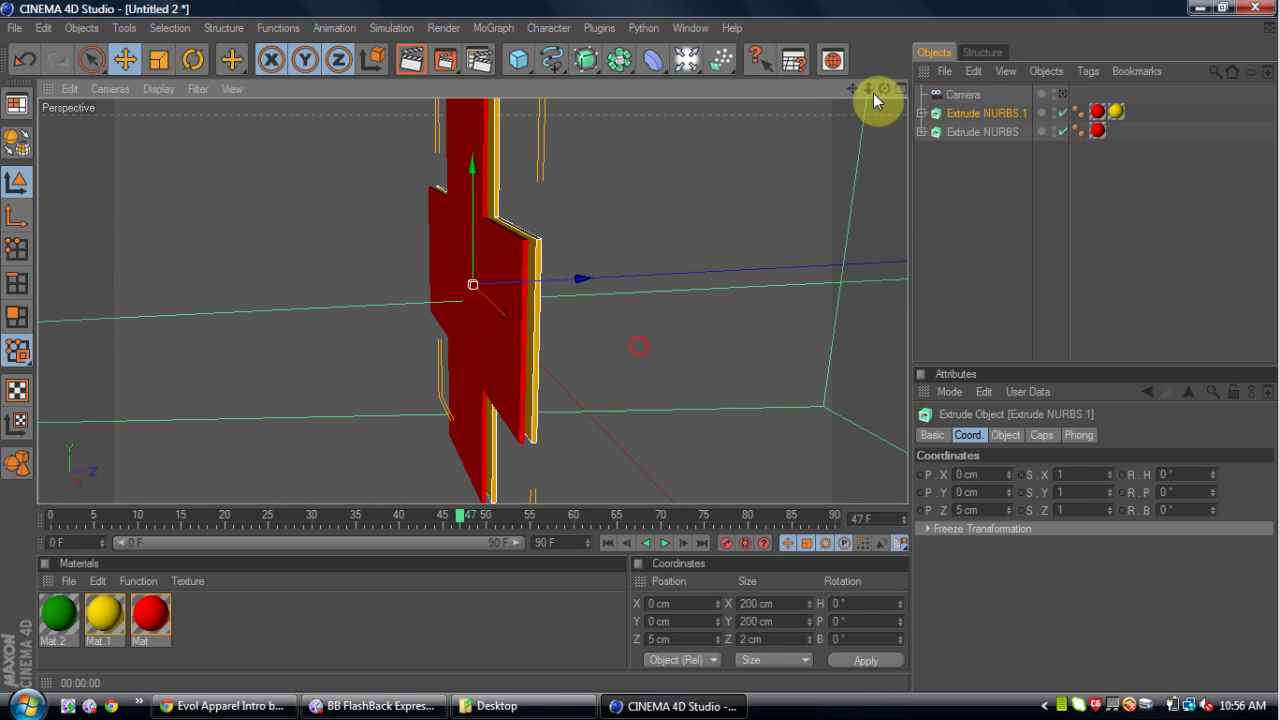
{"action": "left_click", "coordinate": [1062, 94]}
Duplicate the cross as Extrude NURBS.2 at Z 10 cm with the green Mat.2
{"action": "key", "text": "ctrl+c"}
{"action": "key", "text": "ctrl+v"}
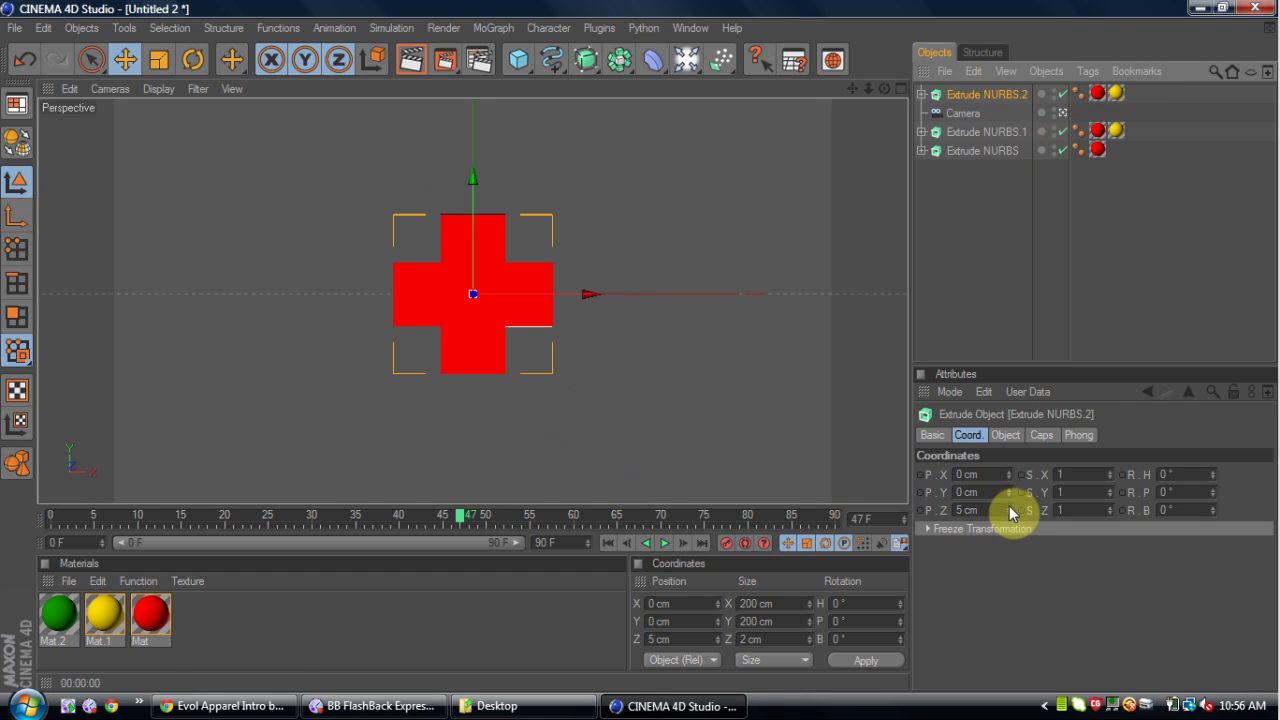
{"action": "left_click_drag", "start_coordinate": [1008, 508], "coordinate": [1008, 503]}
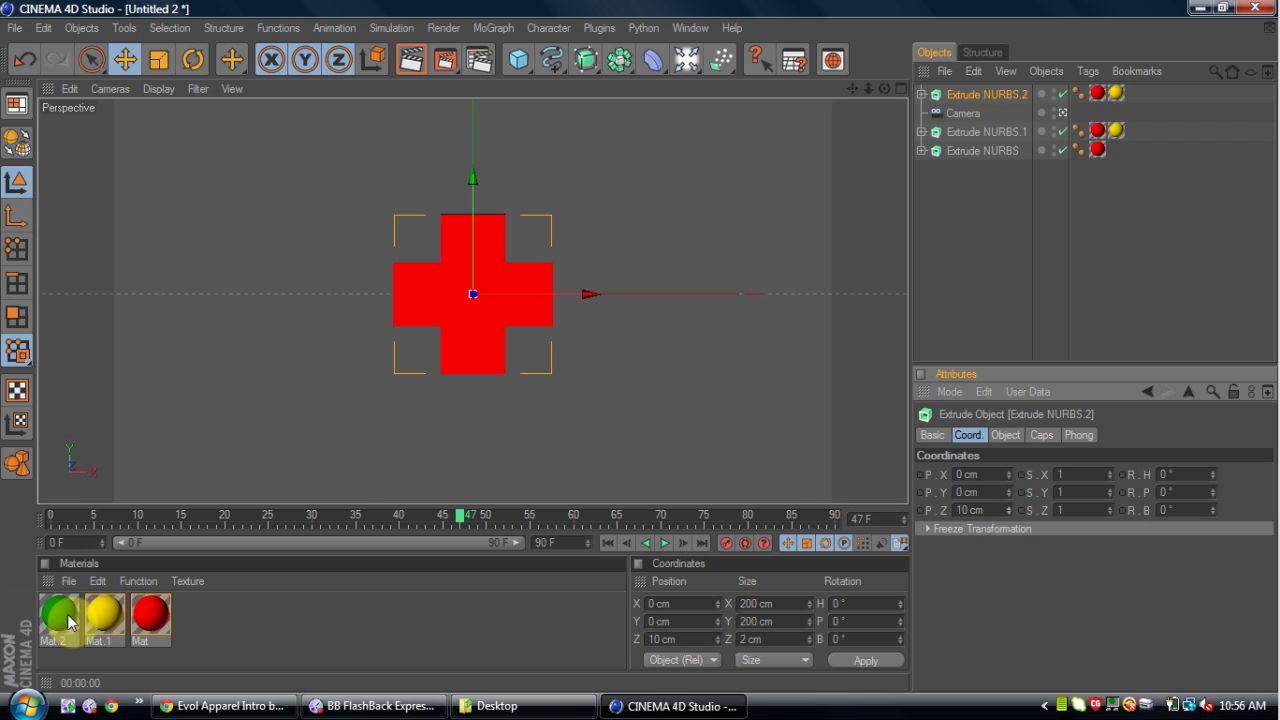
{"action": "left_click_drag", "start_coordinate": [70, 620], "coordinate": [975, 155]}
{"action": "mouse_move", "coordinate": [422, 522]}
{"action": "left_mouse_down"}
{"action": "mouse_move", "coordinate": [357, 523]}
{"action": "mouse_move", "coordinate": [580, 500]}
{"action": "mouse_move", "coordinate": [408, 495]}
{"action": "mouse_move", "coordinate": [619, 496]}
{"action": "mouse_move", "coordinate": [515, 500]}
{"action": "mouse_move", "coordinate": [491, 523]}
{"action": "mouse_move", "coordinate": [445, 518]}
{"action": "left_mouse_up"}
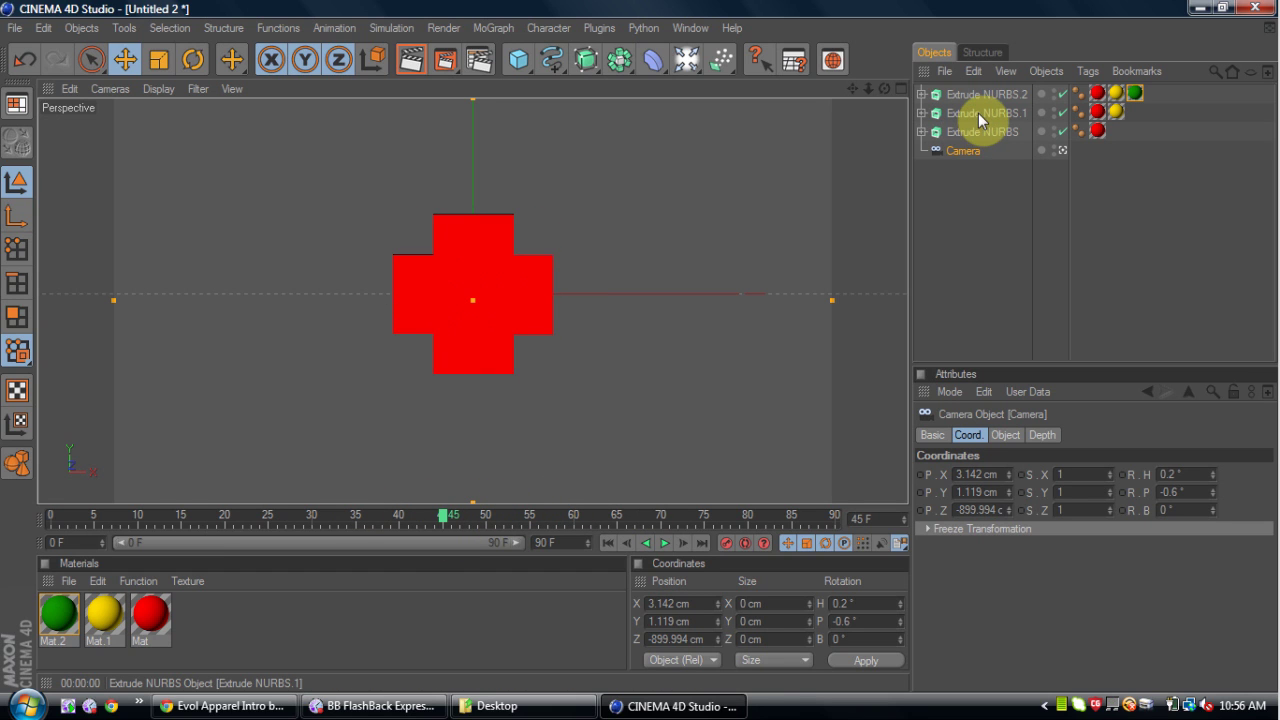
Select the yellow cross Extrude NURBS.1 with all its children and its animation keys
{"action": "left_click", "coordinate": [983, 113]}
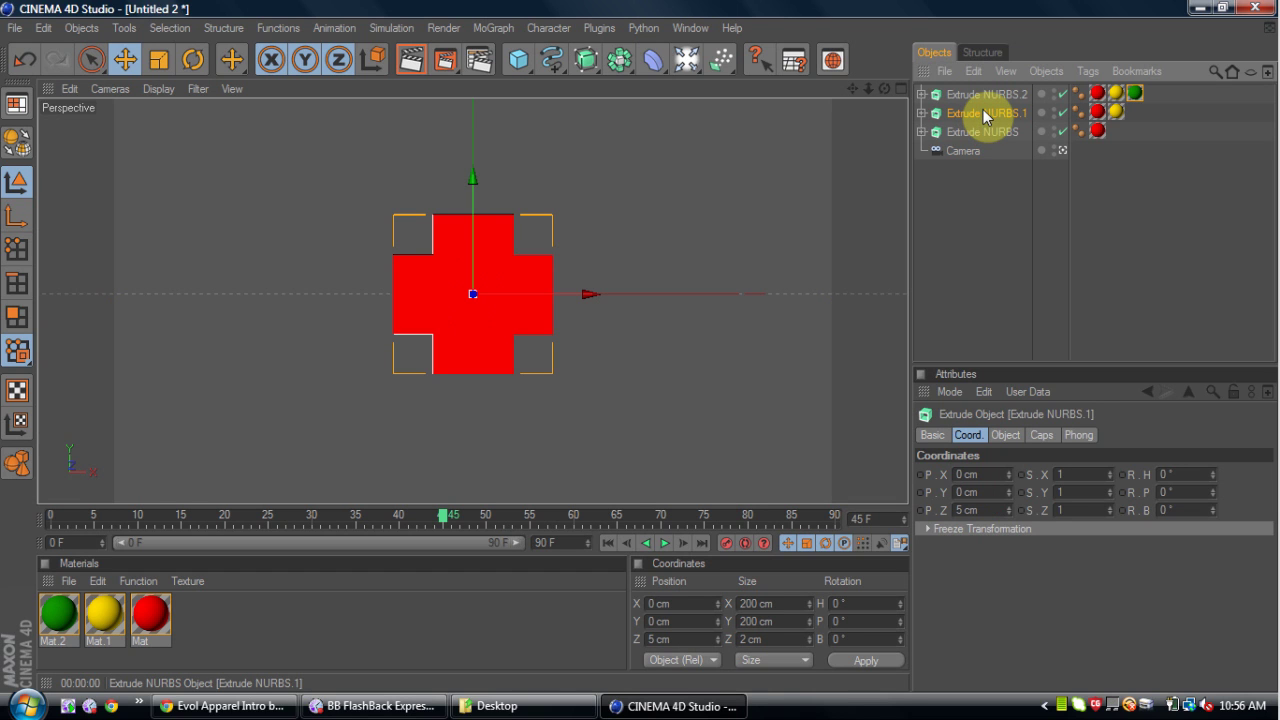
{"action": "right_click", "coordinate": [984, 113]}
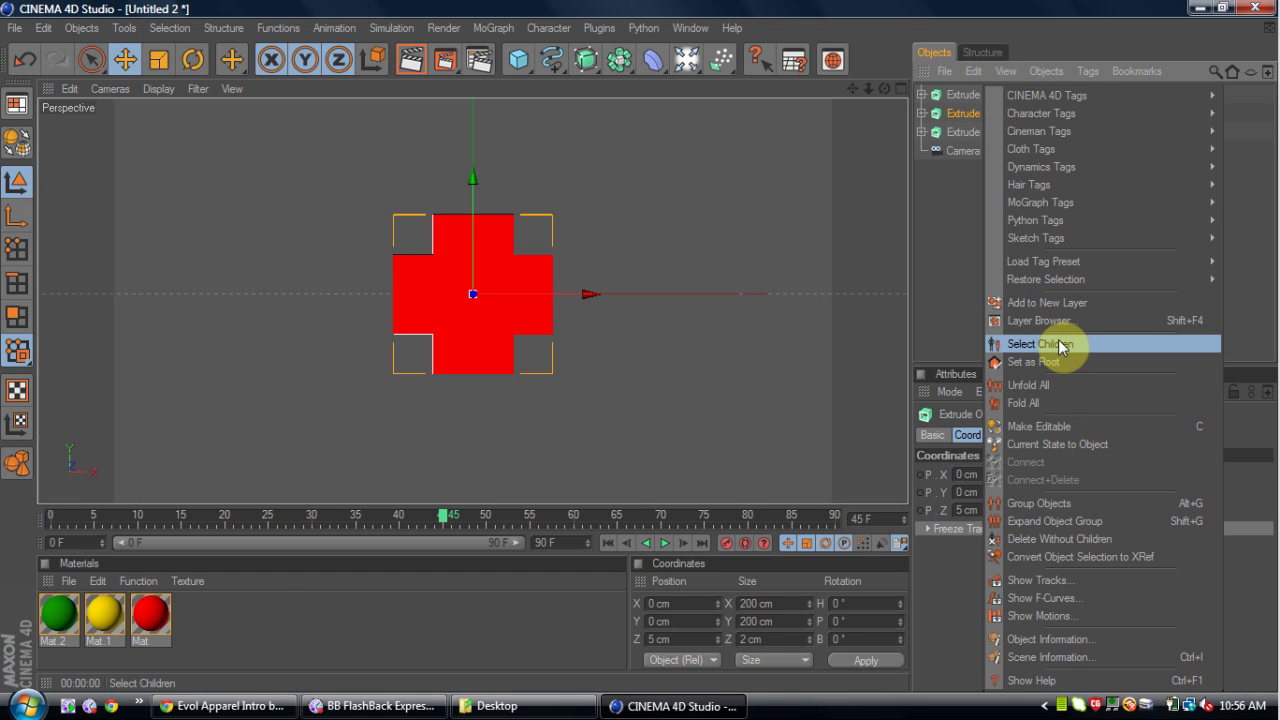
{"action": "left_click", "coordinate": [1062, 346]}
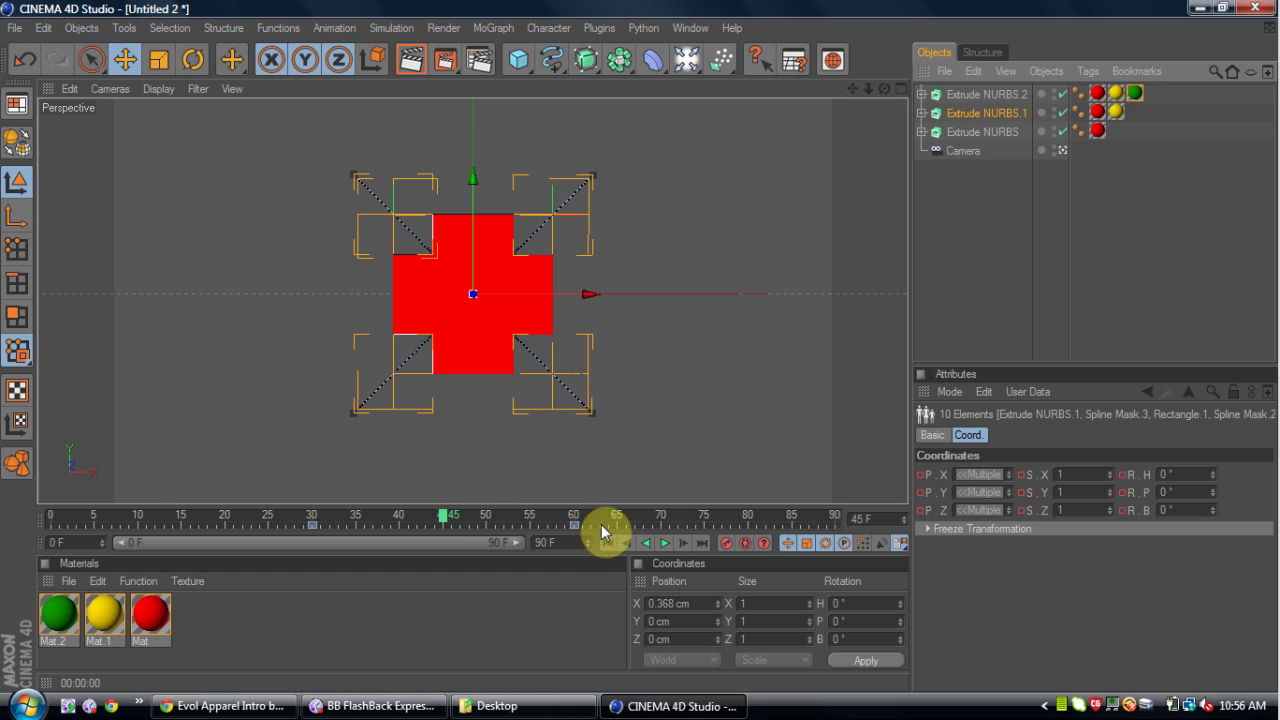
{"action": "left_click_drag", "start_coordinate": [257, 549], "coordinate": [389, 527]}
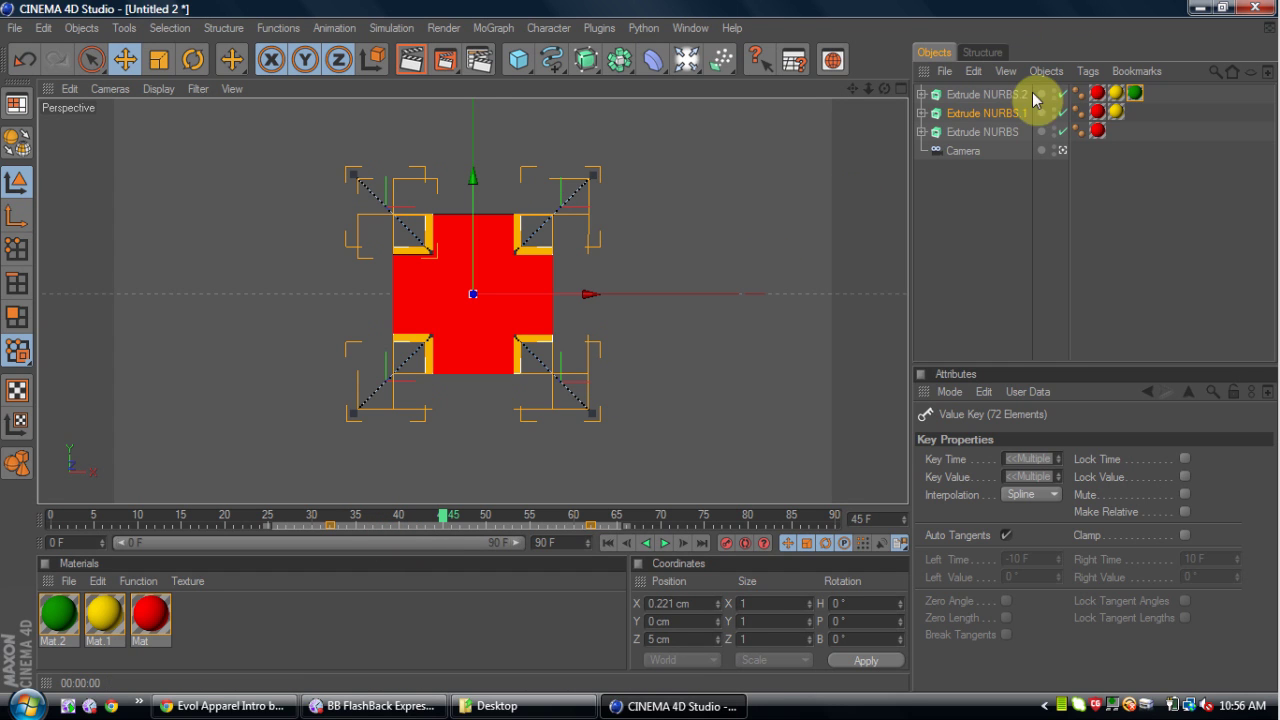
Select the green cross Extrude NURBS.2 with its children and delay its keys by two frames
{"action": "right_click", "coordinate": [995, 96]}
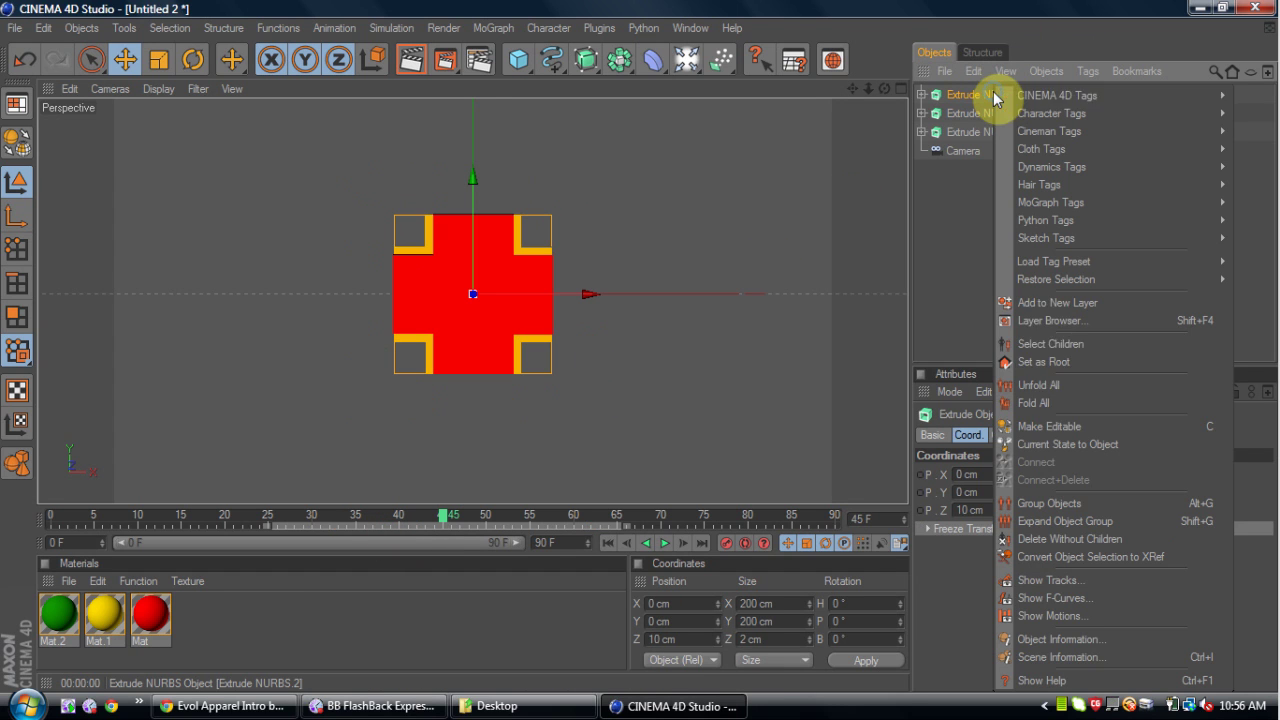
{"action": "left_click", "coordinate": [1057, 346]}
{"action": "left_click_drag", "start_coordinate": [528, 532], "coordinate": [331, 523]}
{"action": "left_click", "coordinate": [751, 487]}
{"action": "left_click", "coordinate": [664, 543]}
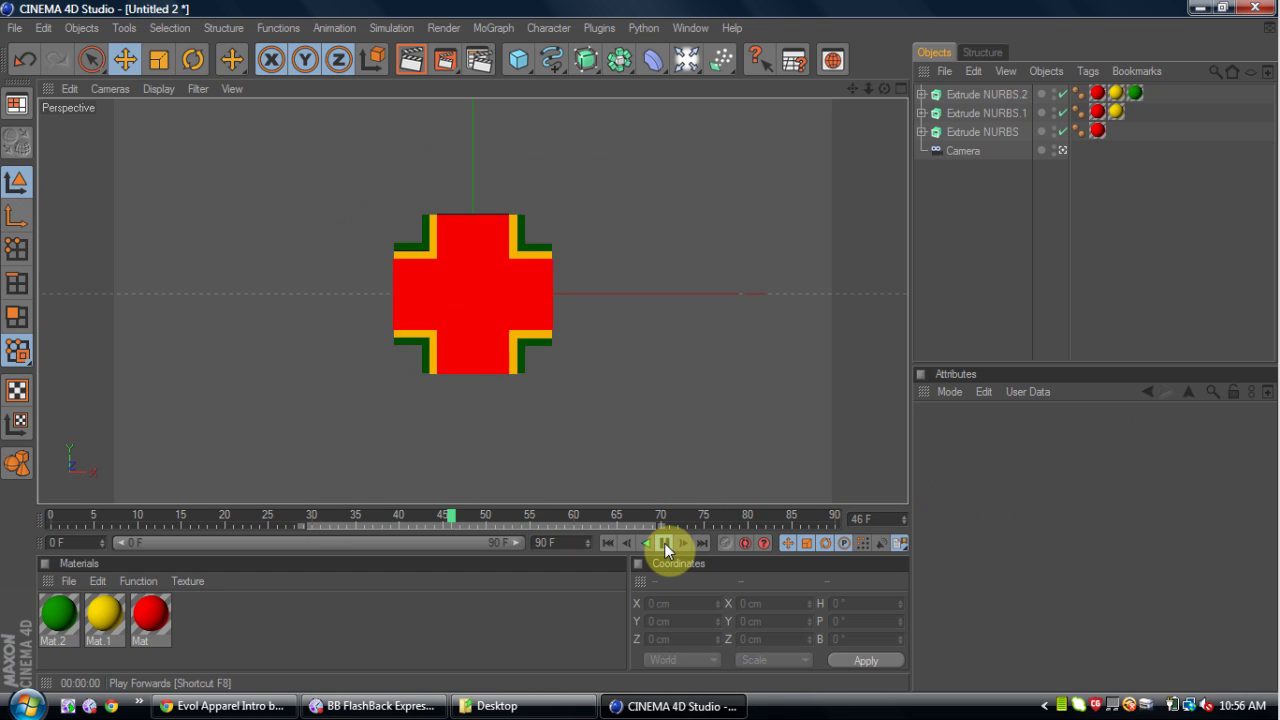
{"action": "left_click", "coordinate": [664, 543]}
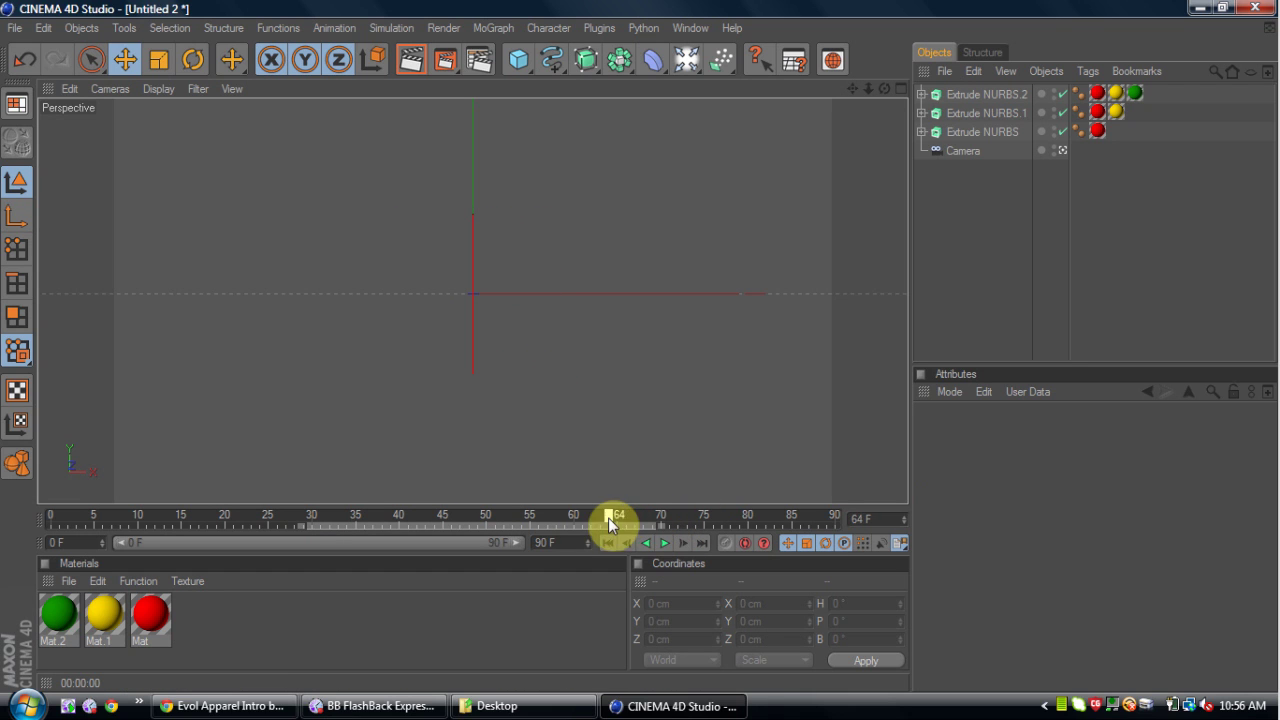
{"action": "left_click_drag", "start_coordinate": [608, 517], "coordinate": [766, 305]}
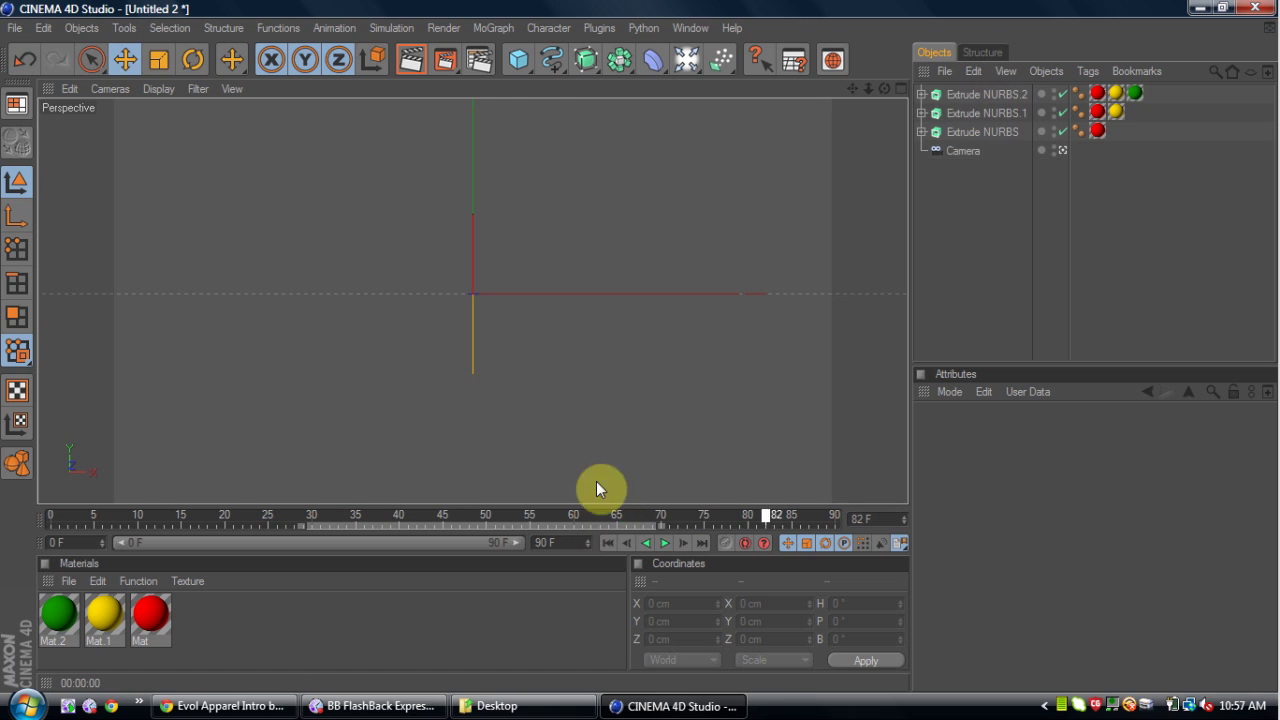
{"action": "left_click_drag", "start_coordinate": [596, 481], "coordinate": [442, 470]}
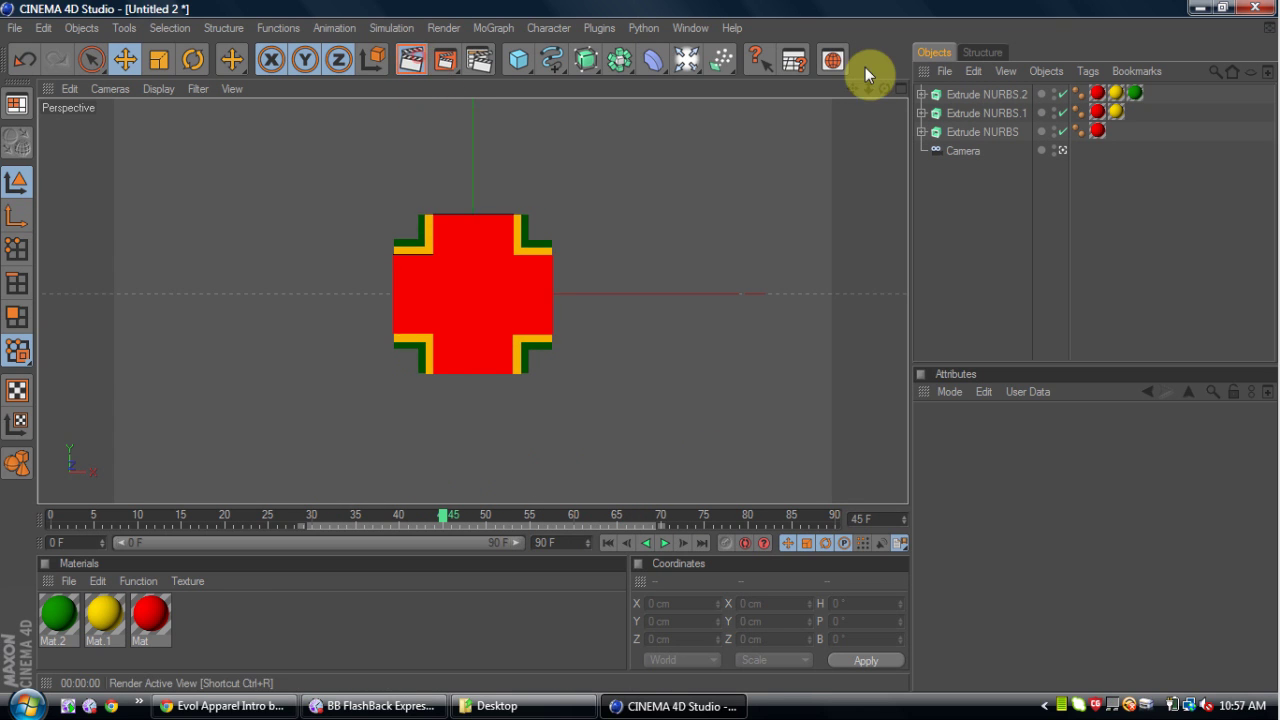
{"action": "key", "text": "ctrl+r"}
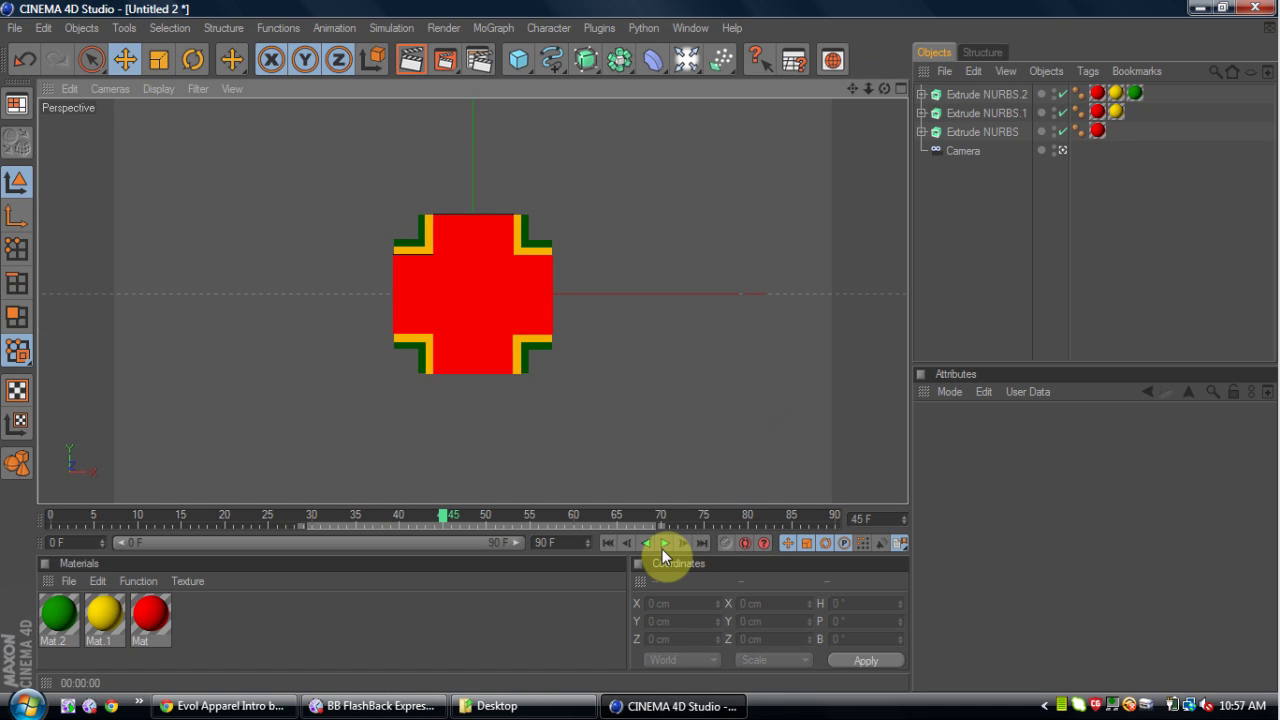
{"action": "left_click", "coordinate": [664, 545]}
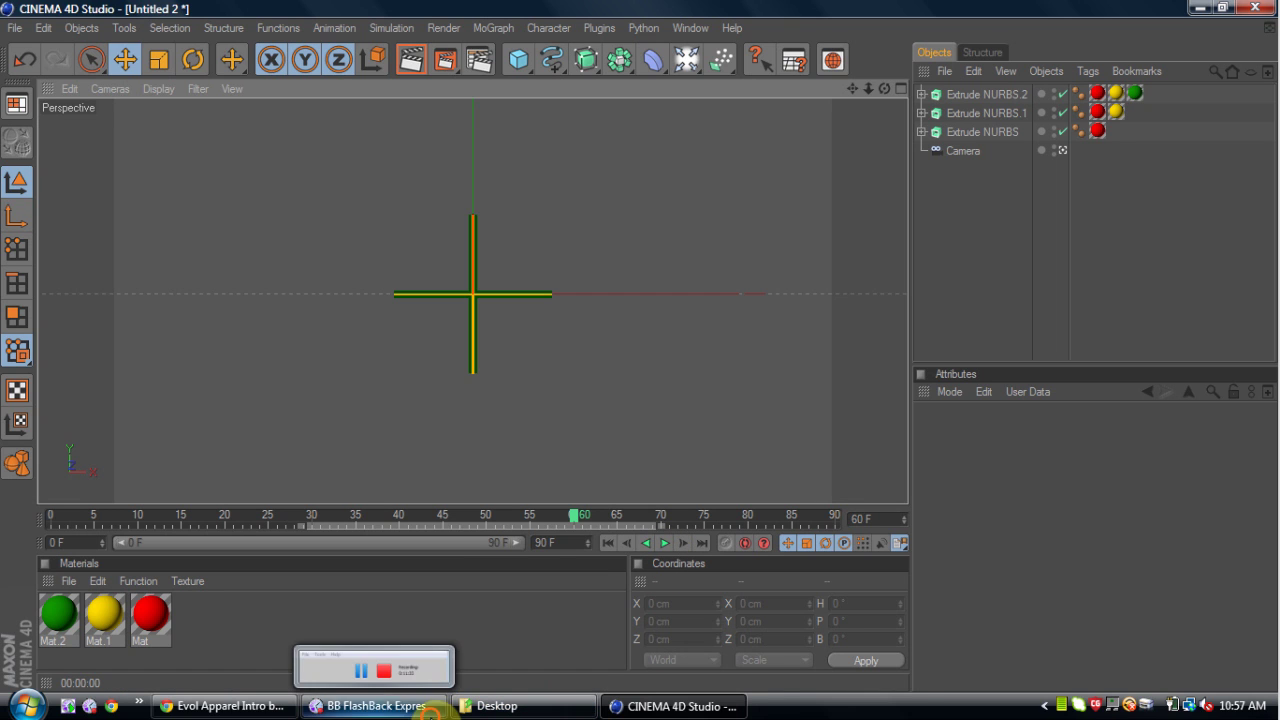
Bring up BB FlashBack Express Recorder from the taskbar and stop the screen recording
{"action": "left_click", "coordinate": [430, 708]}
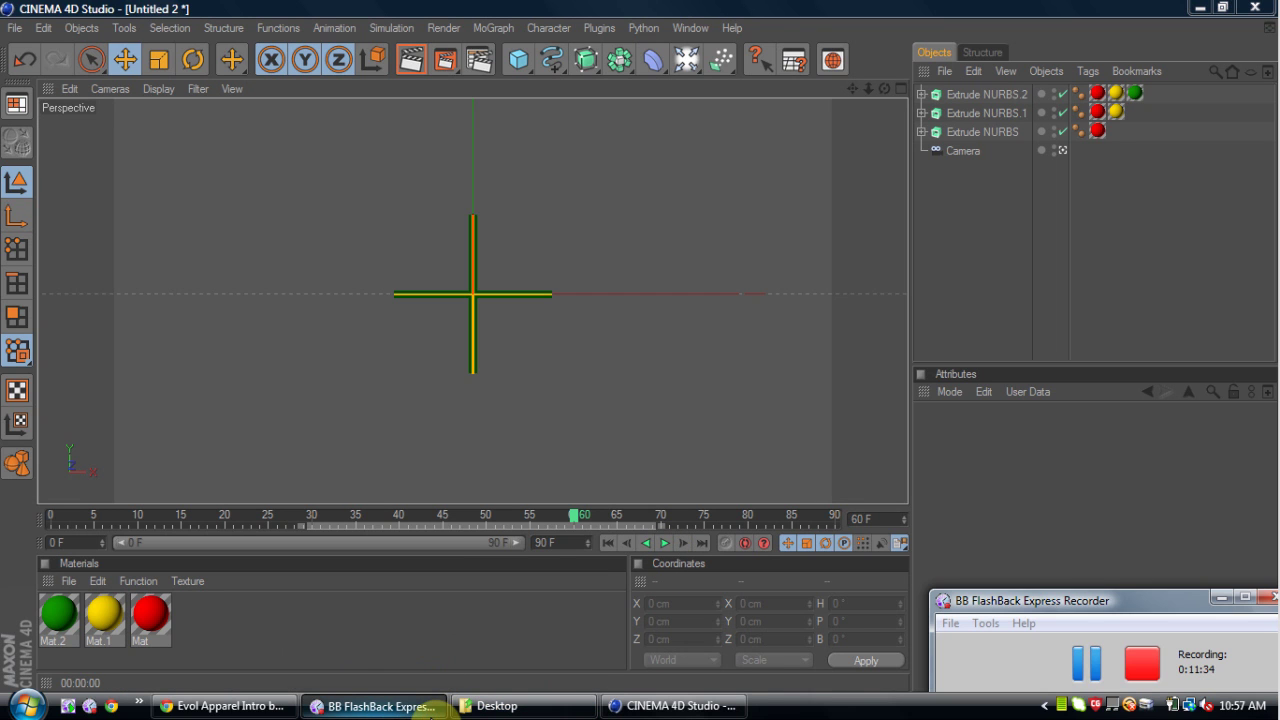
{"action": "left_click", "coordinate": [1145, 680]}
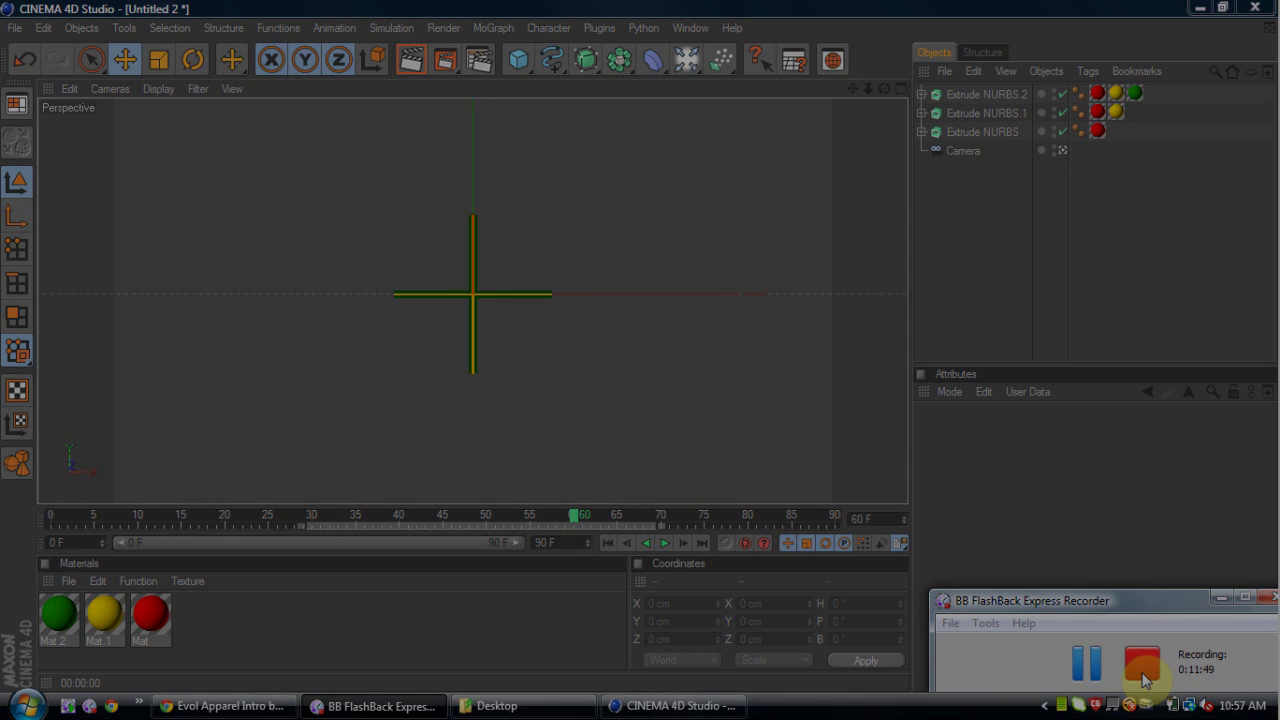